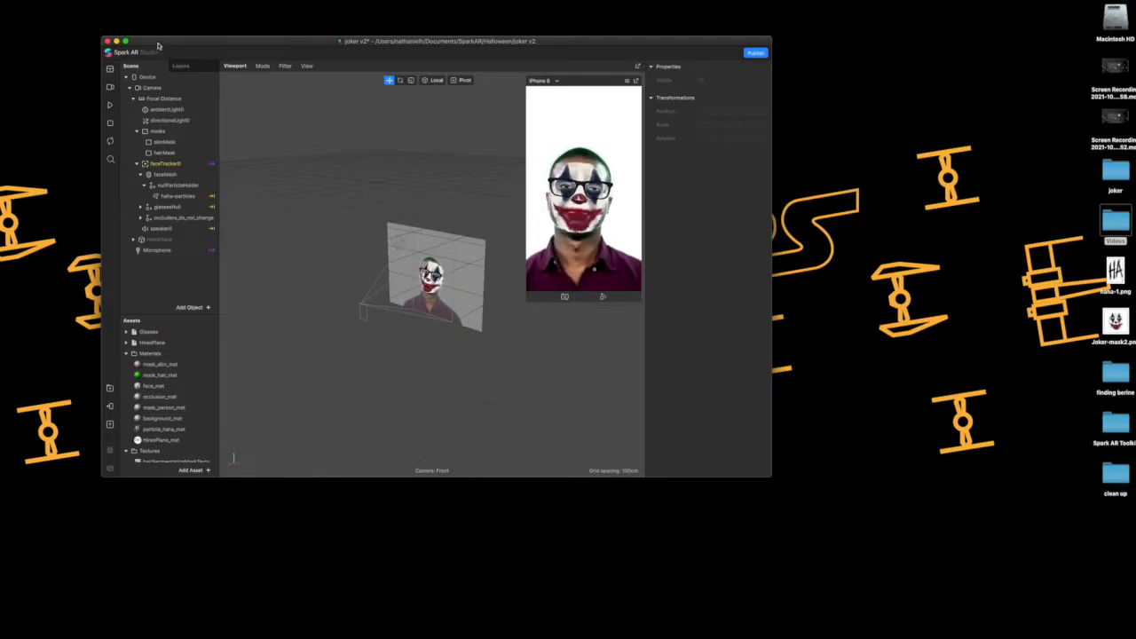
# Create a new blank project and enlarge its window over most of the desktop
pyautogui.moveTo(158, 45); pyautogui.dragTo(119, 26)
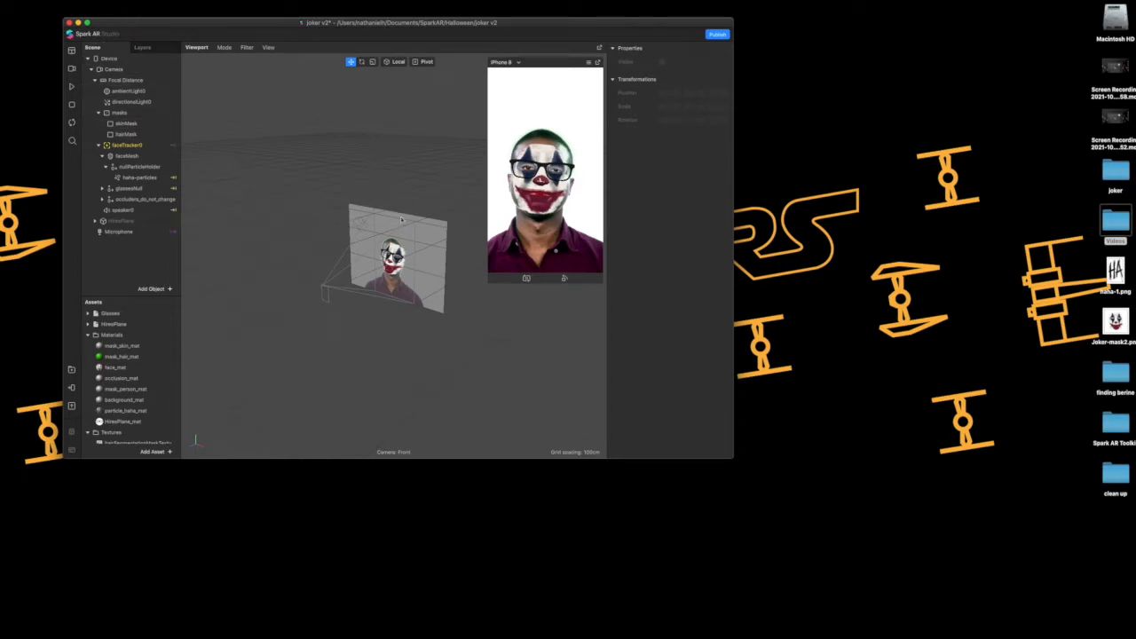
pyautogui.click(86, 2)
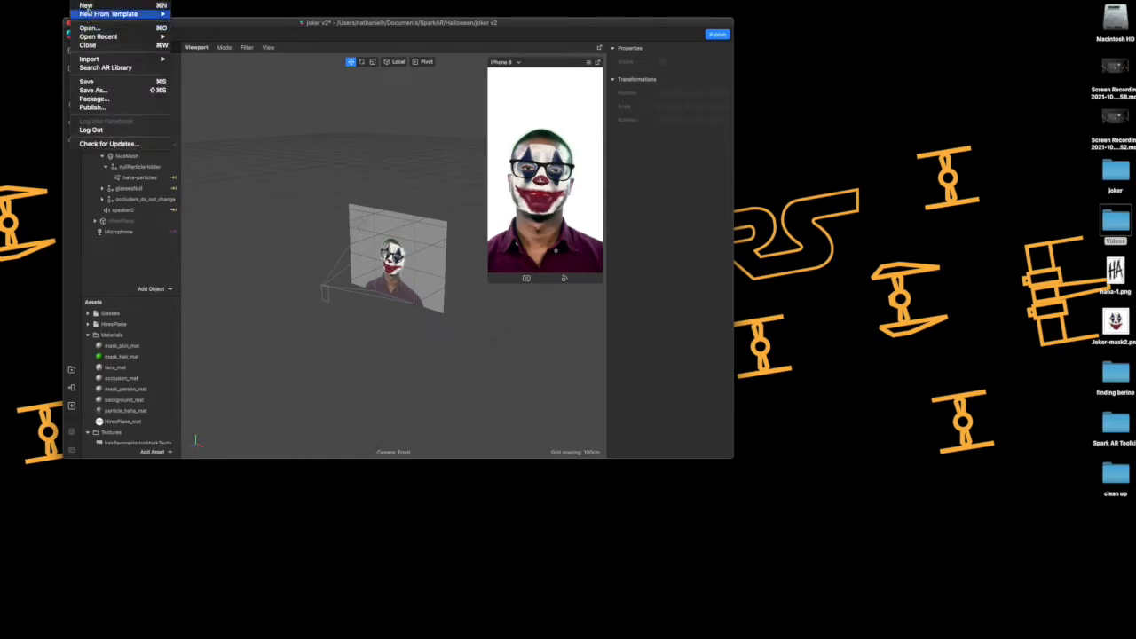
pyautogui.click(88, 5)
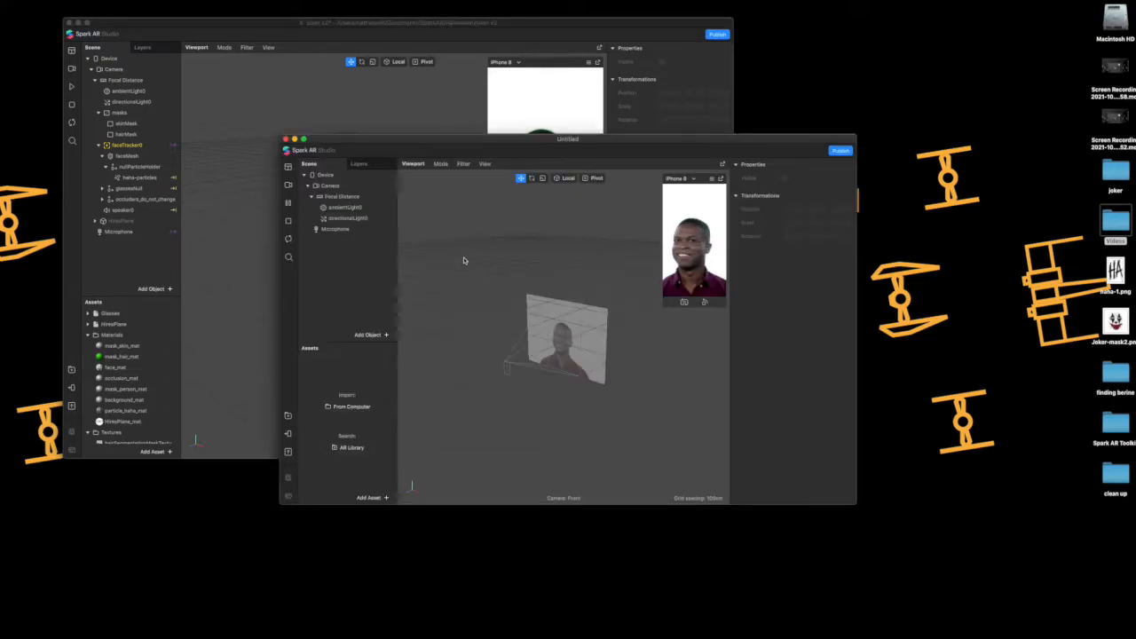
pyautogui.moveTo(785, 437); pyautogui.dragTo(1026, 593)
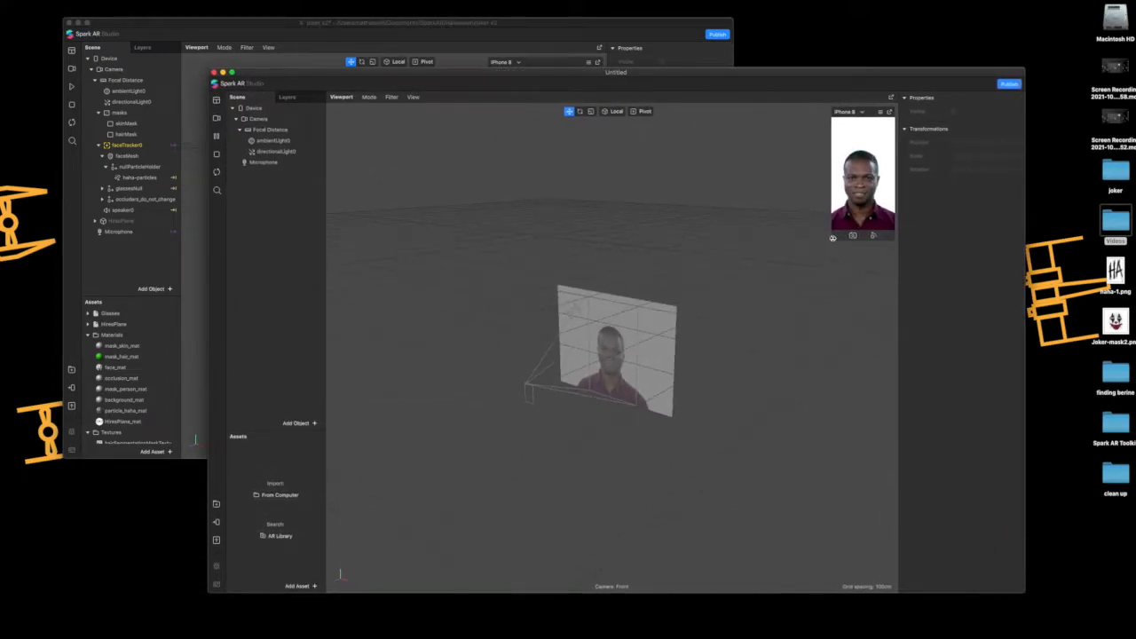
pyautogui.moveTo(664, 75); pyautogui.dragTo(641, 17)
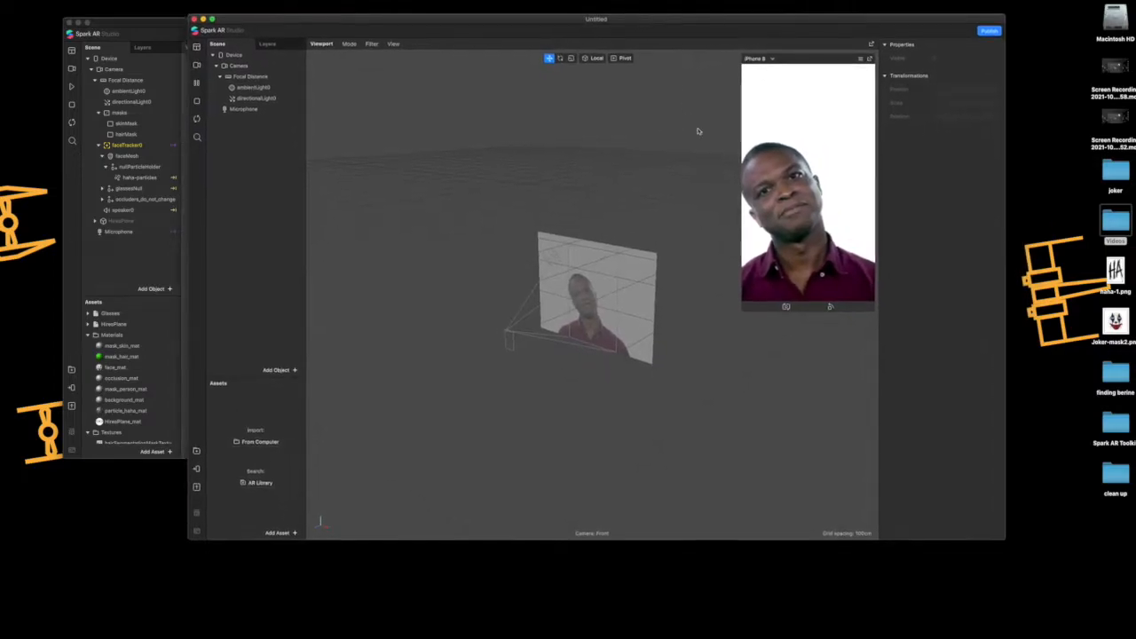
pyautogui.moveTo(1005, 539); pyautogui.dragTo(1082, 590)
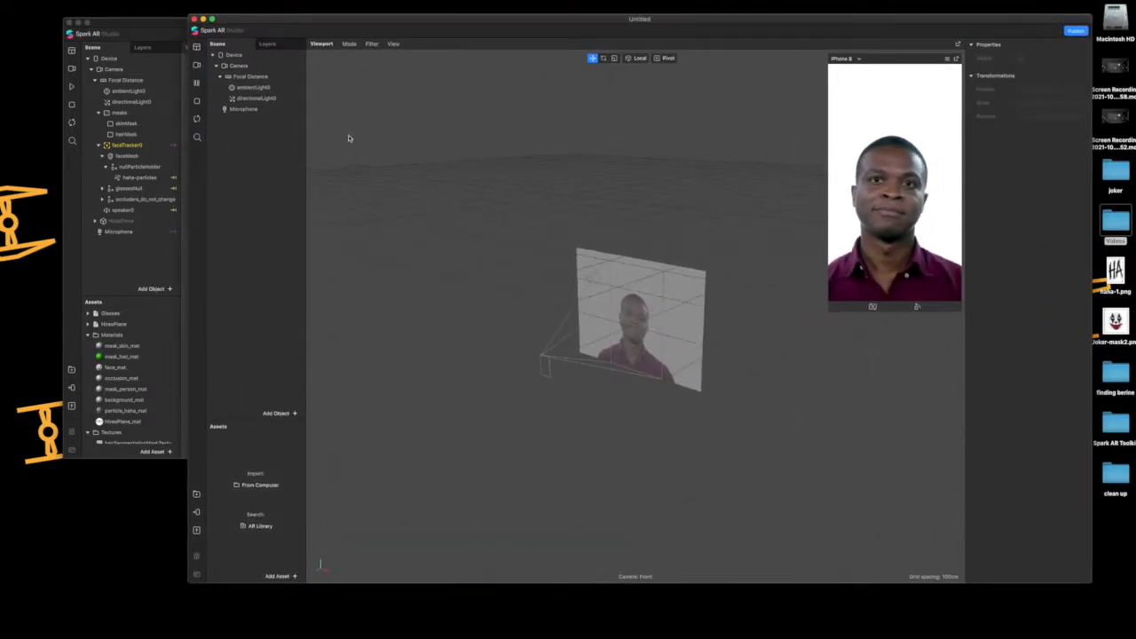
# Add a face tracker under the camera in the scene
pyautogui.click(251, 76)
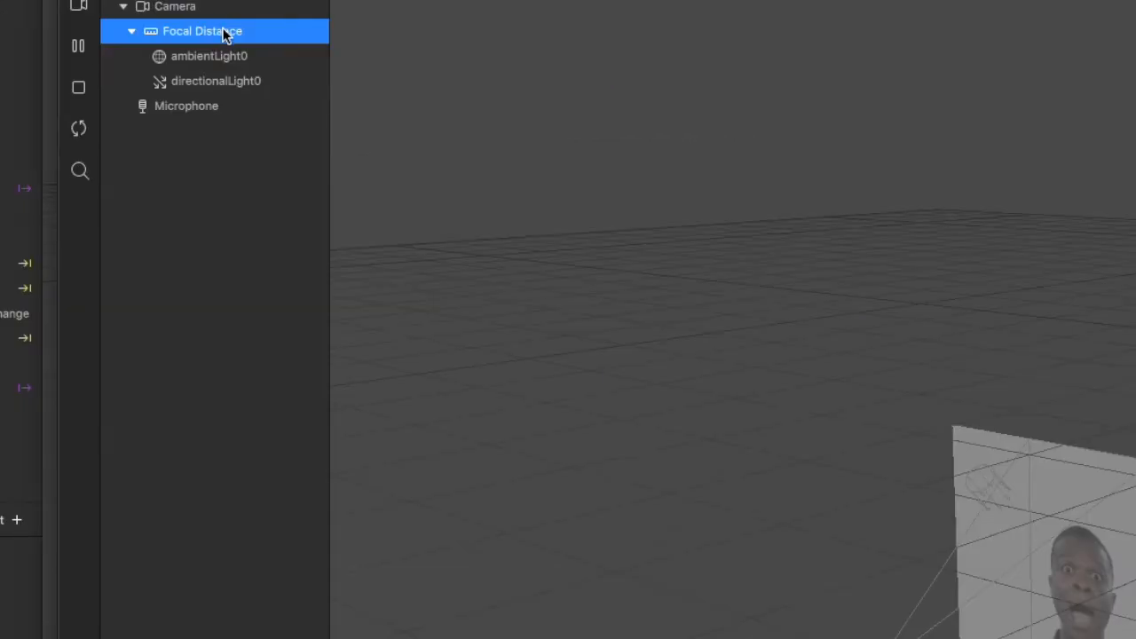
pyautogui.click(259, 67)
pyautogui.rightClick(220, 15)
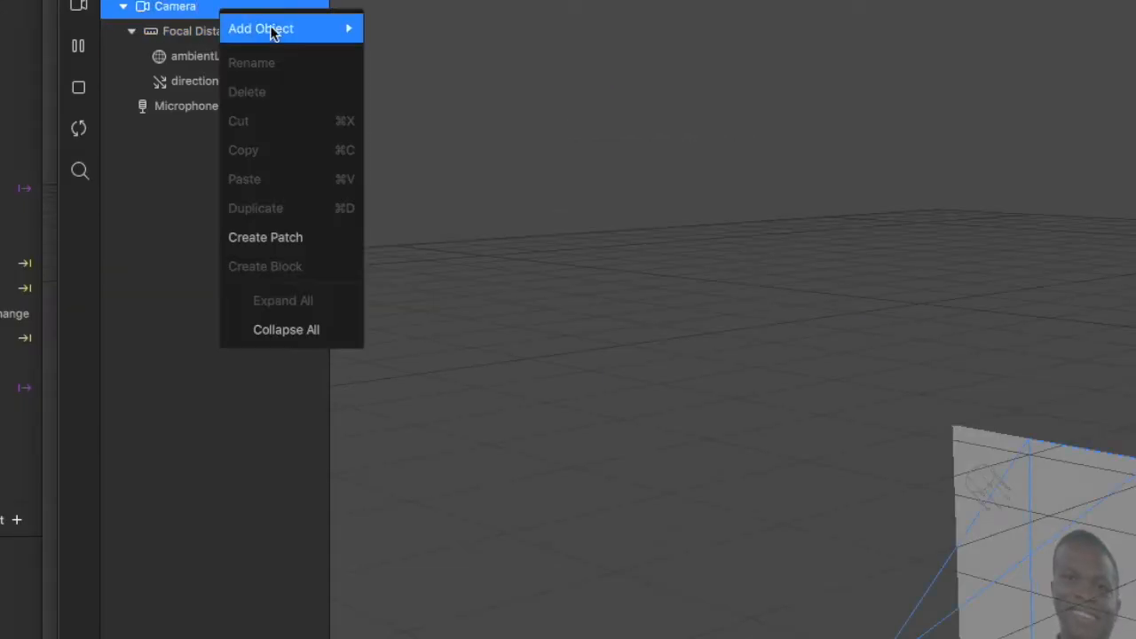
pyautogui.moveTo(275, 29)
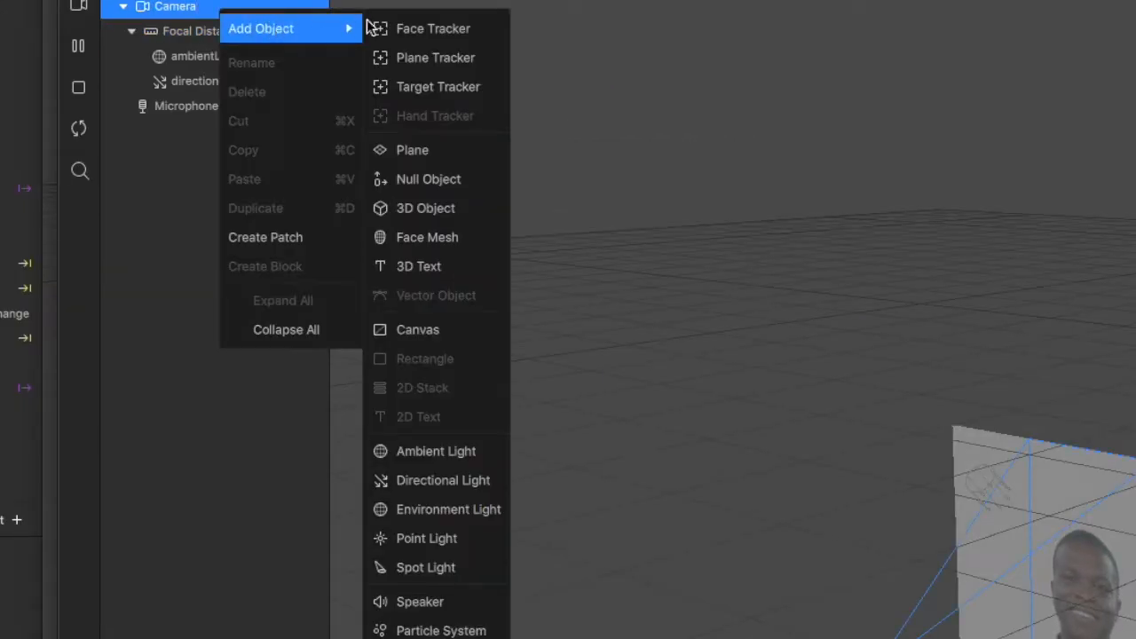
pyautogui.click(474, 29)
# Add a face mesh as a child of the face tracker
pyautogui.rightClick(233, 107)
pyautogui.moveTo(289, 128)
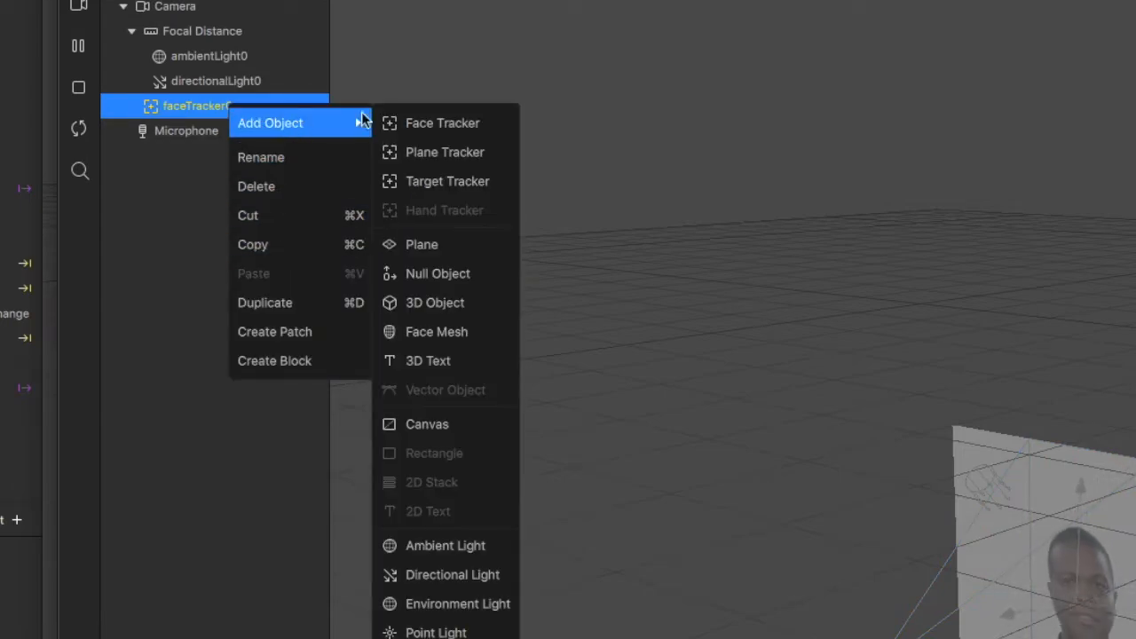
pyautogui.click(459, 324)
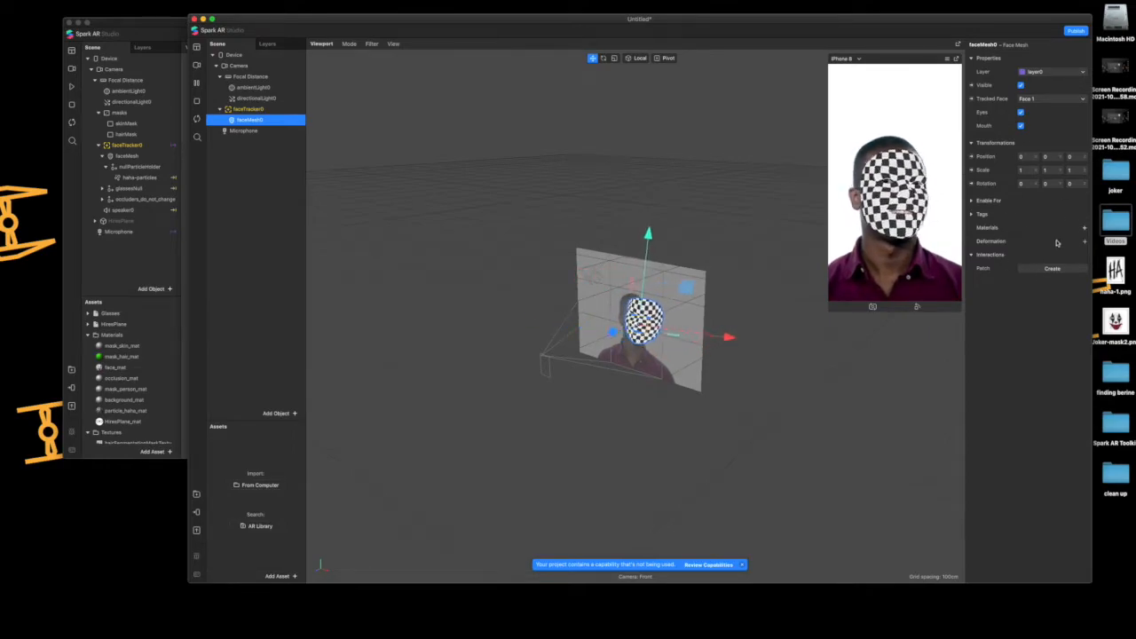
# Assign a new material to the face mesh and rename the material faceMesh_mat
pyautogui.click(1084, 227)
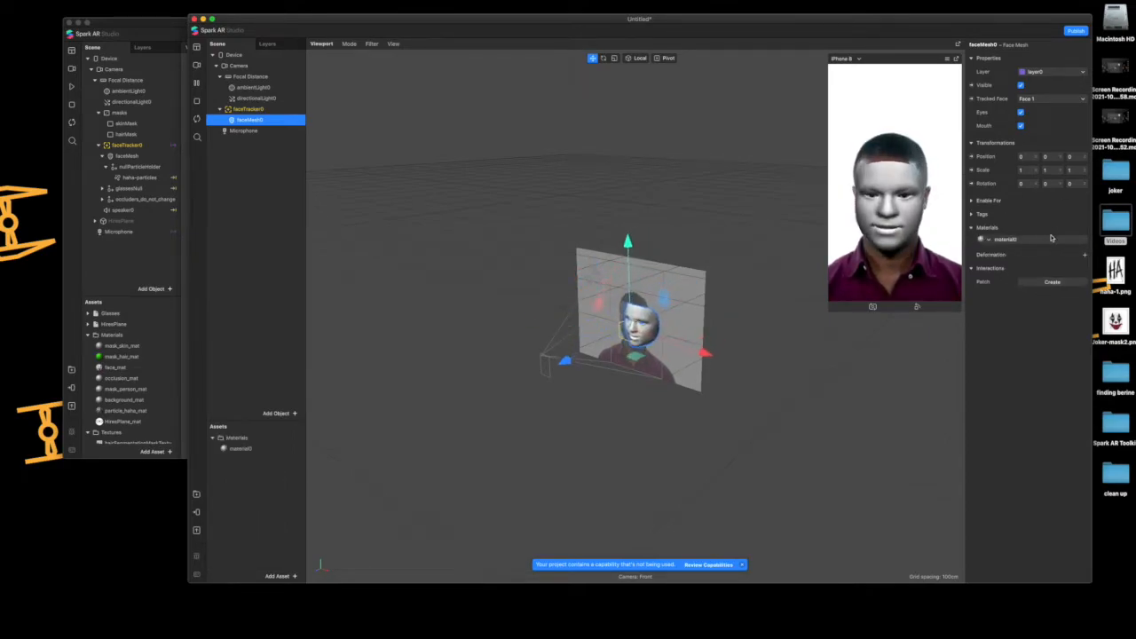
pyautogui.click(1006, 240)
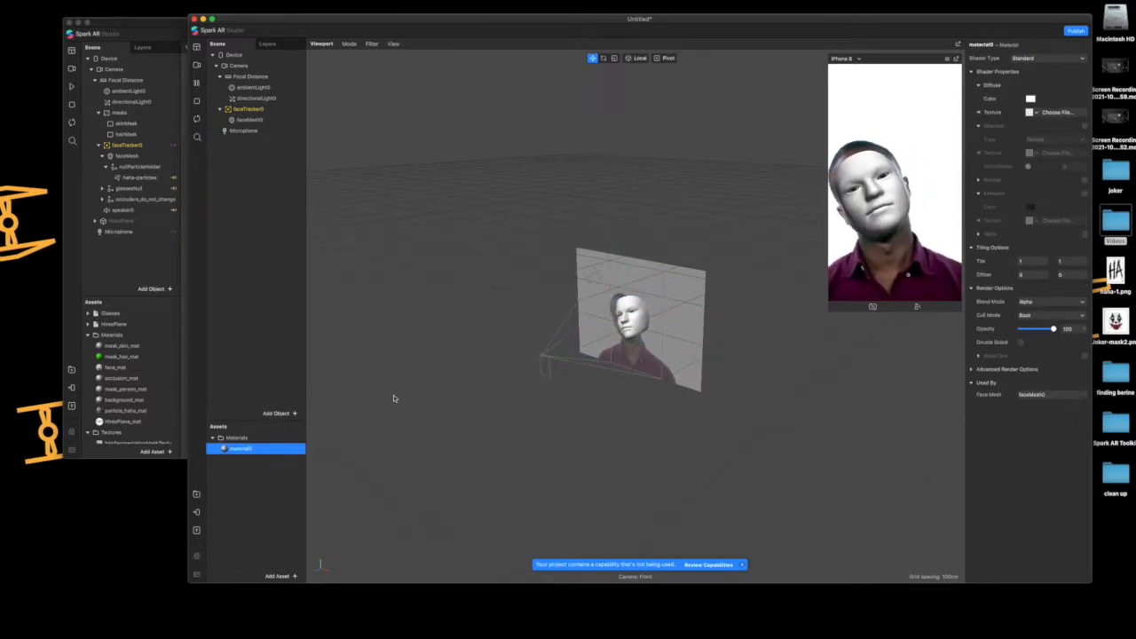
pyautogui.doubleClick(280, 454)
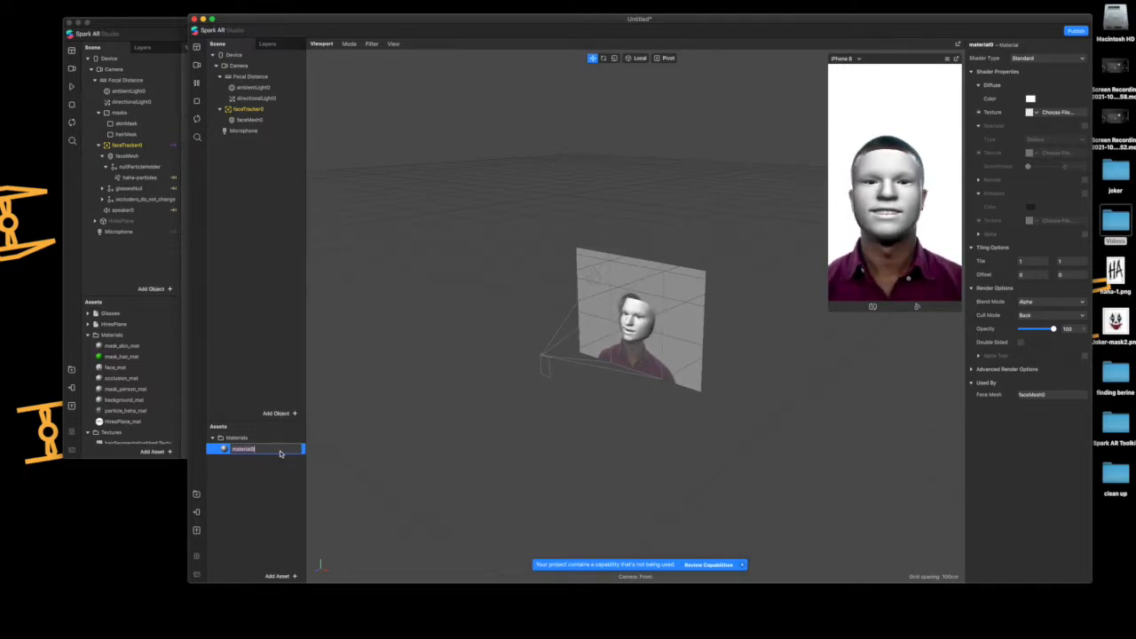
pyautogui.press('BackSpace')
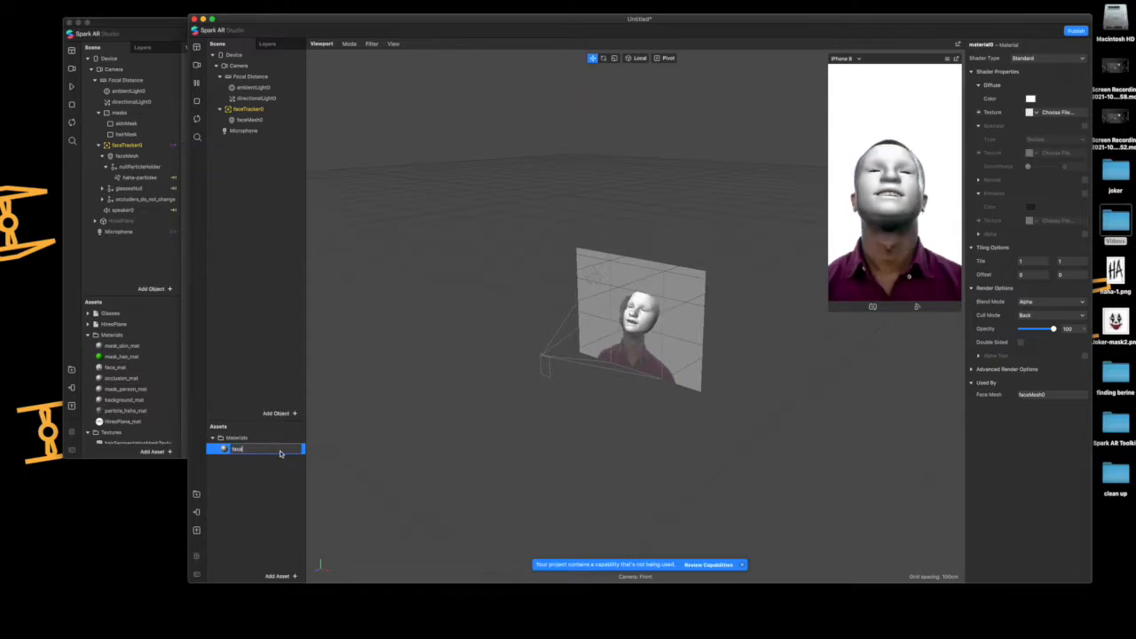
pyautogui.write('faceMesh_mat')
pyautogui.press('Return')
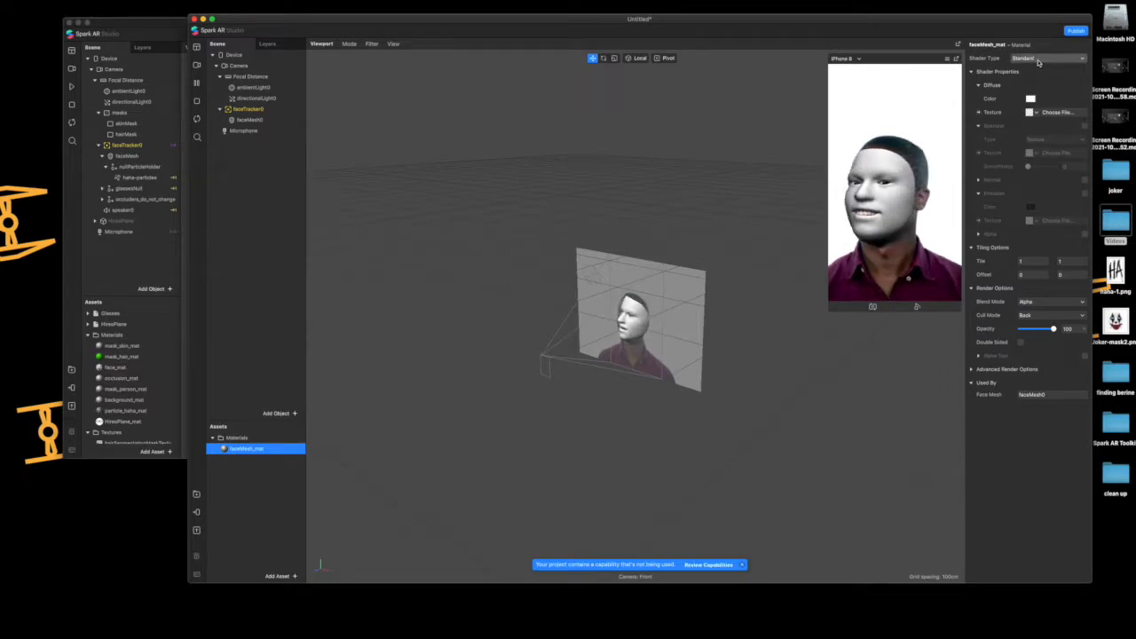
# Load Joker-mask2.png from the Desktop as the material's diffuse texture and expand its advanced render options
pyautogui.click(1035, 113)
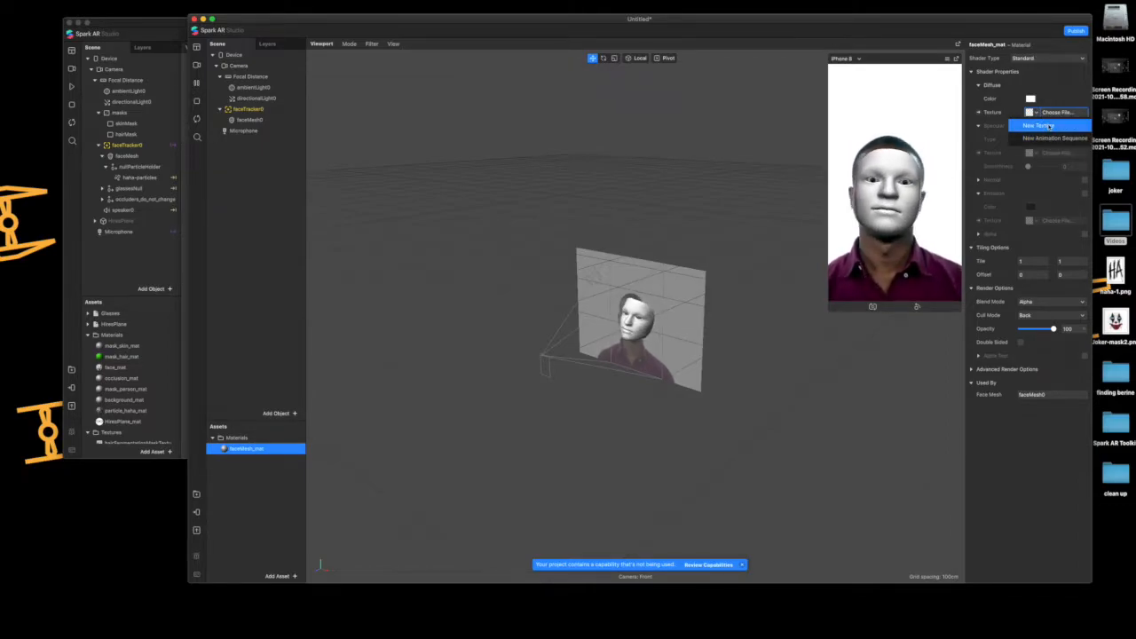
pyautogui.click(1048, 129)
pyautogui.click(548, 170)
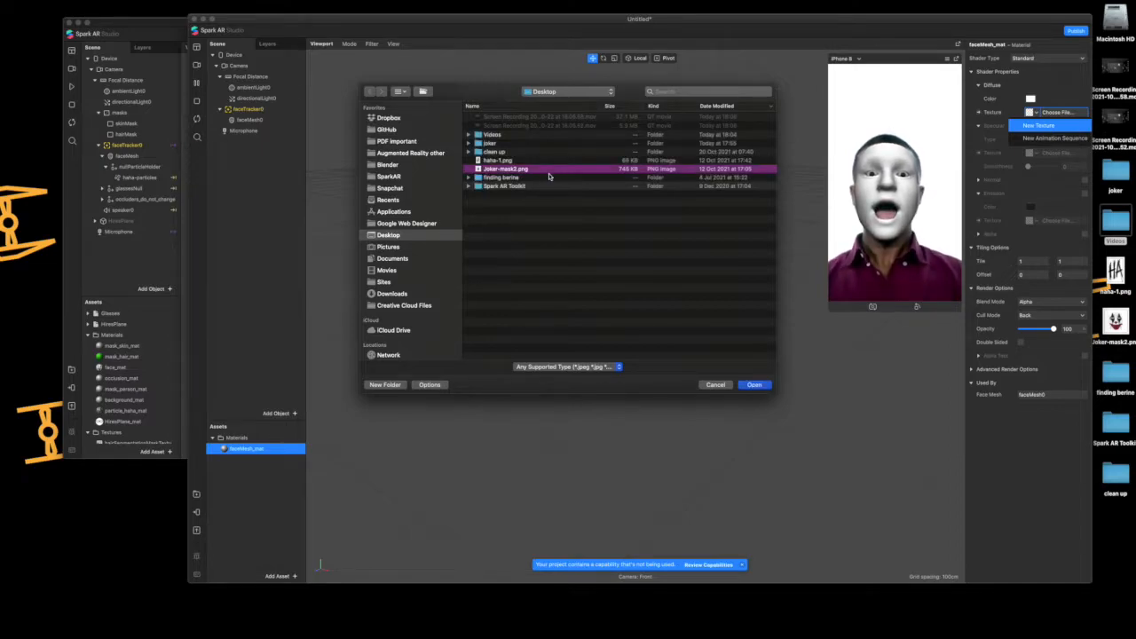
pyautogui.doubleClick(552, 170)
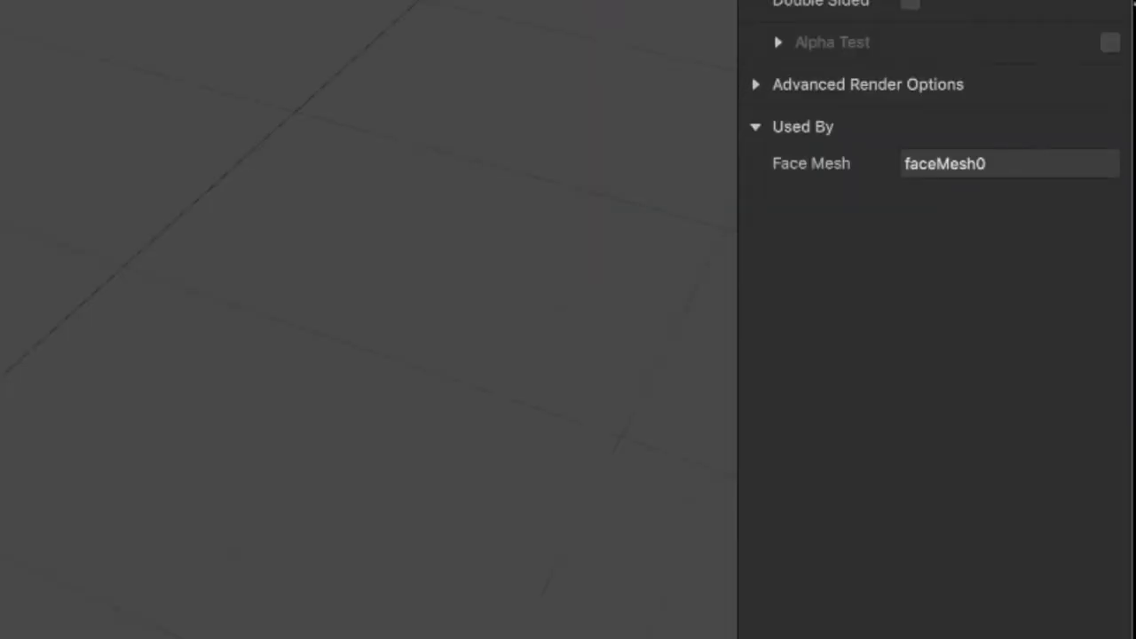
pyautogui.click(974, 369)
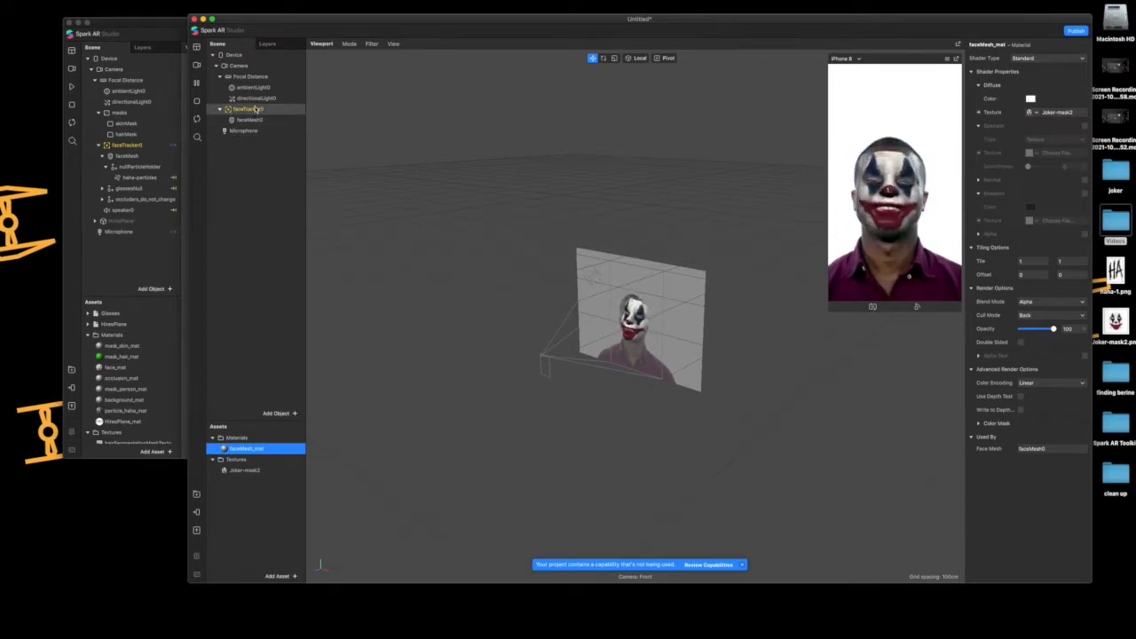
# Add a null object under the face mesh and rename it null_holder_particle
pyautogui.rightClick(255, 110)
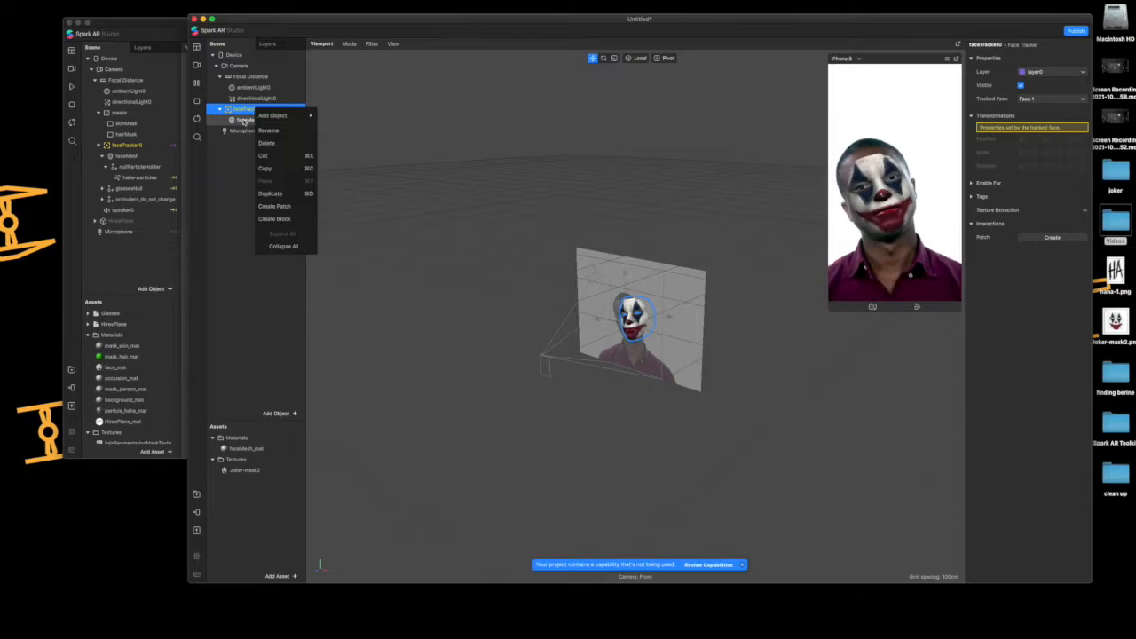
pyautogui.click(251, 120)
pyautogui.rightClick(252, 120)
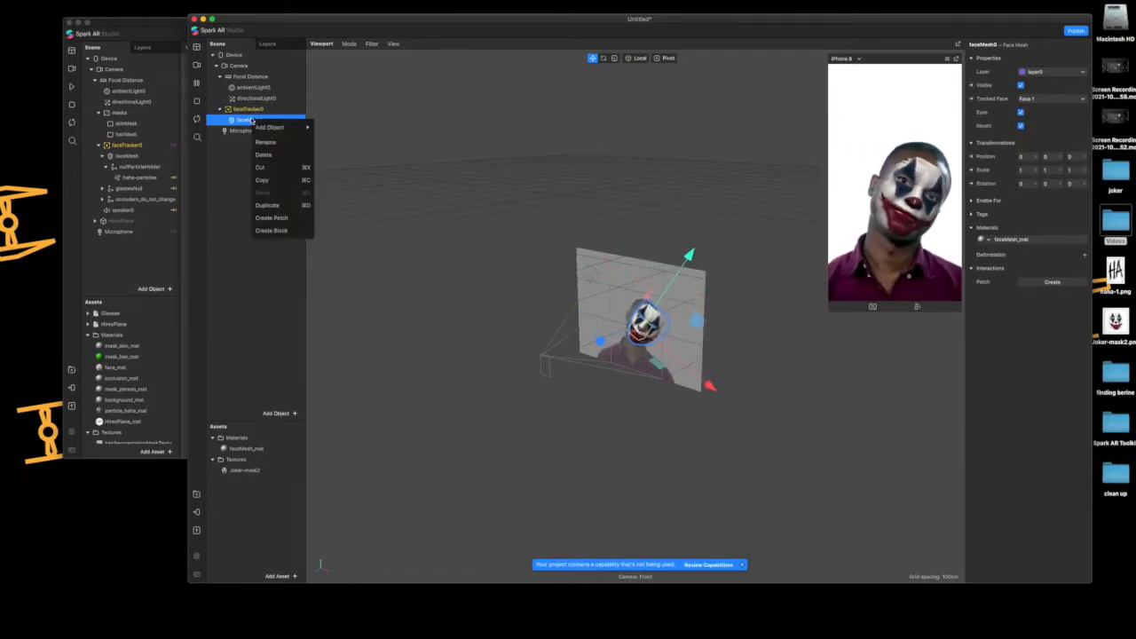
pyautogui.moveTo(270, 128)
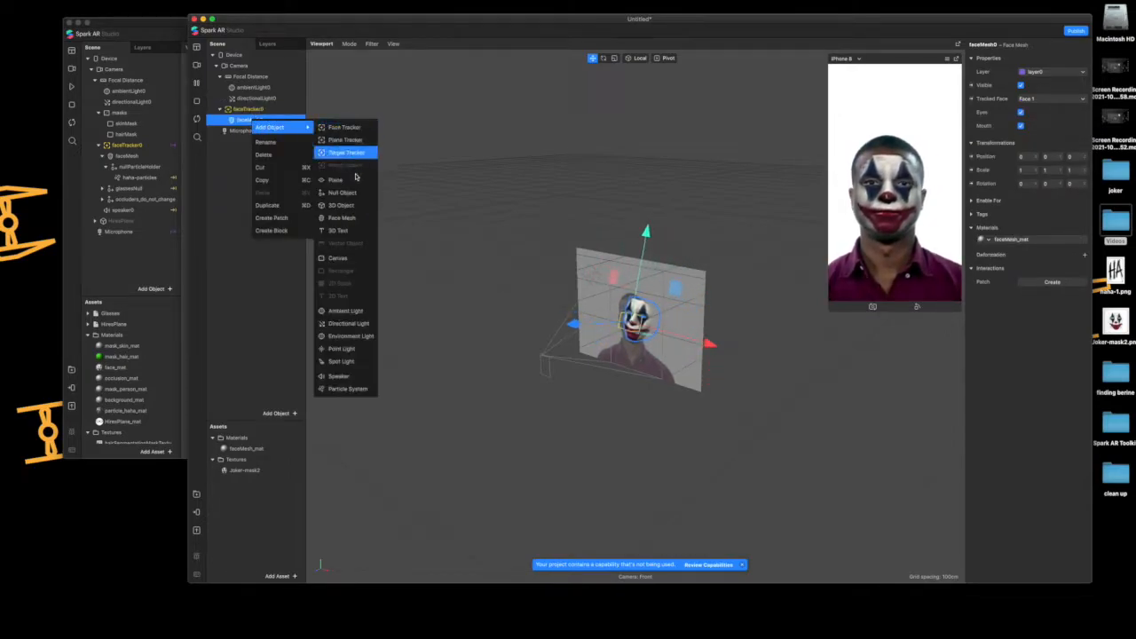
pyautogui.click(350, 192)
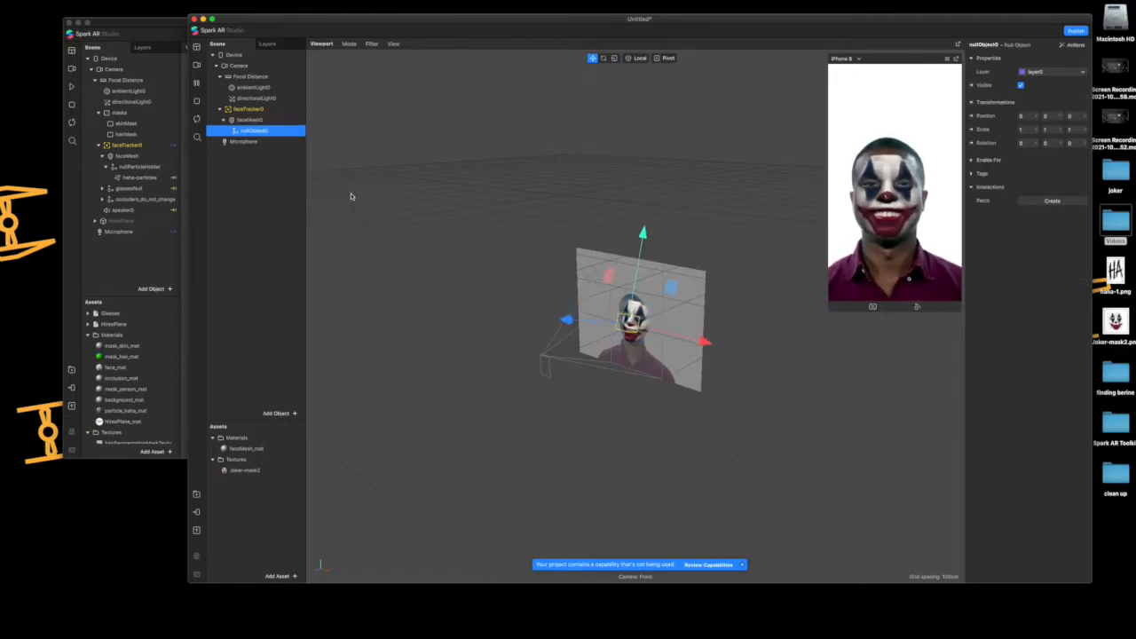
pyautogui.doubleClick(258, 131)
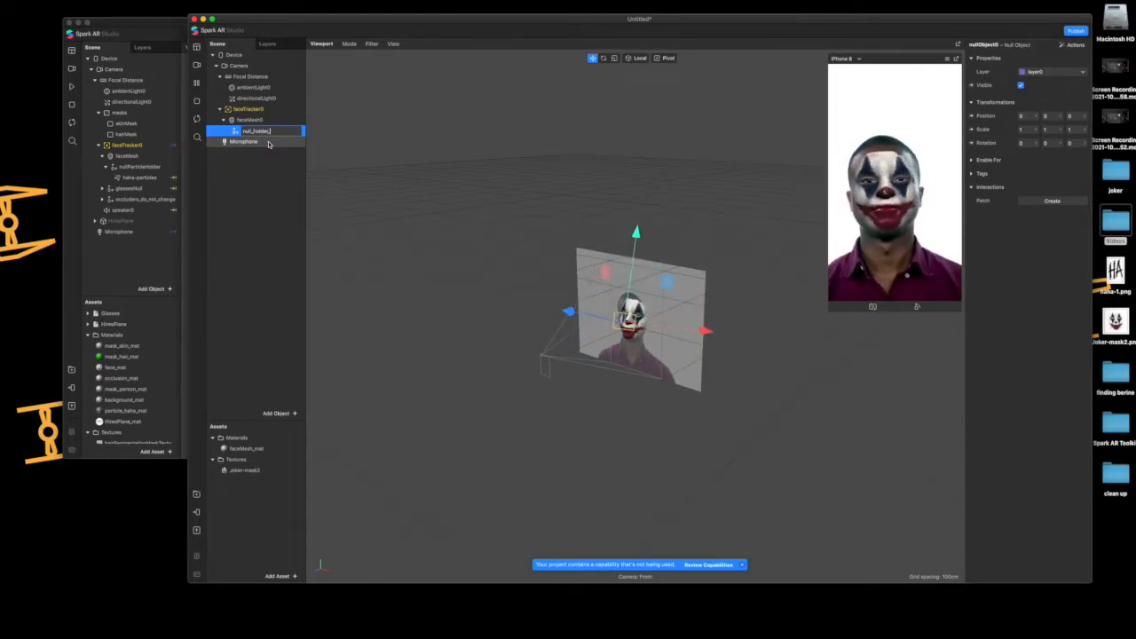
pyautogui.write('null_holder_part')
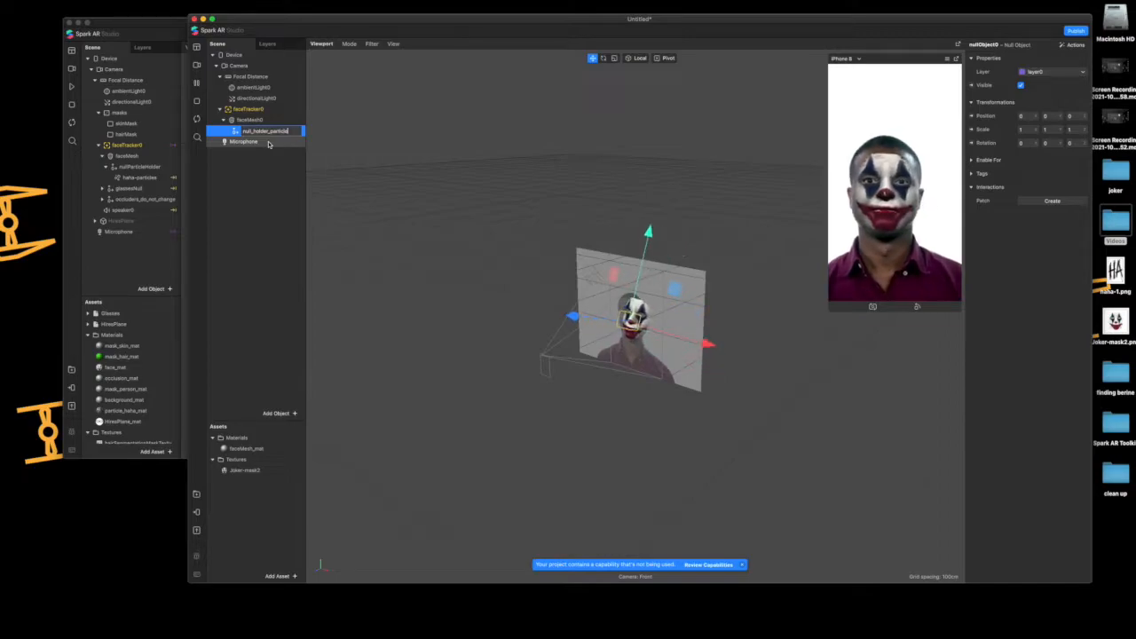
pyautogui.write('icle')
pyautogui.press('Return')
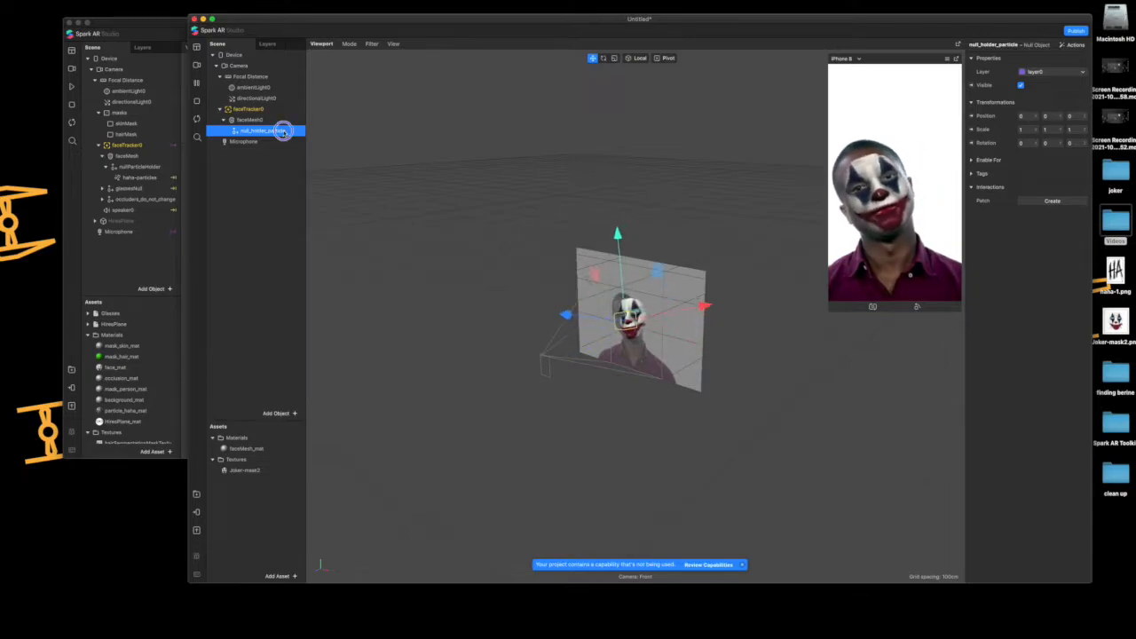
# Add a particle system as a child of null_holder_particle
pyautogui.rightClick(282, 131)
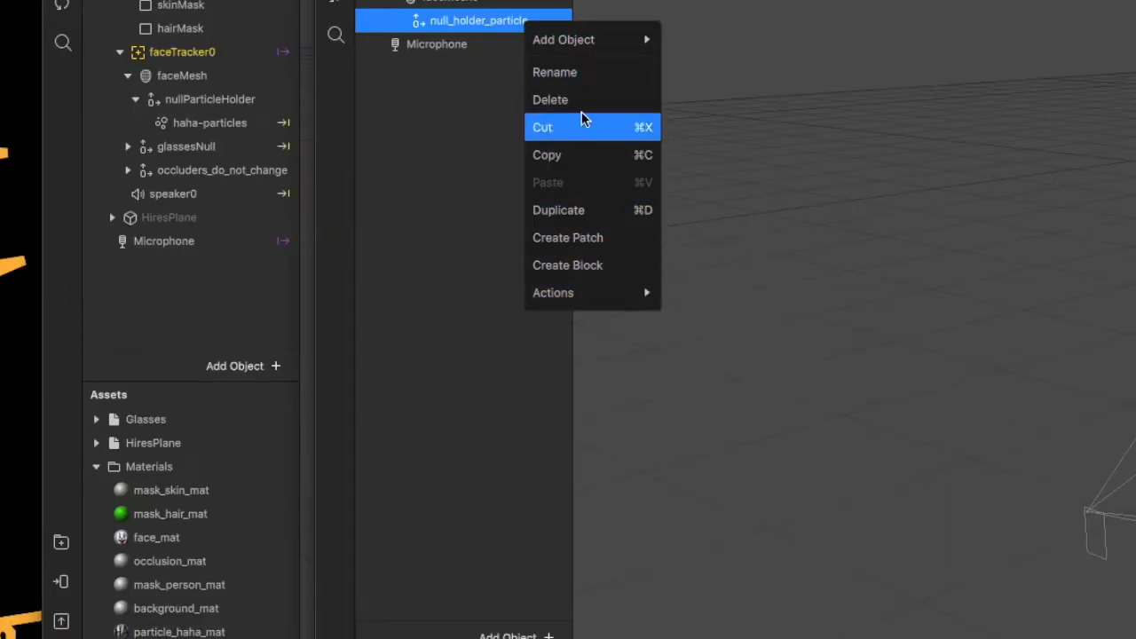
pyautogui.moveTo(588, 42)
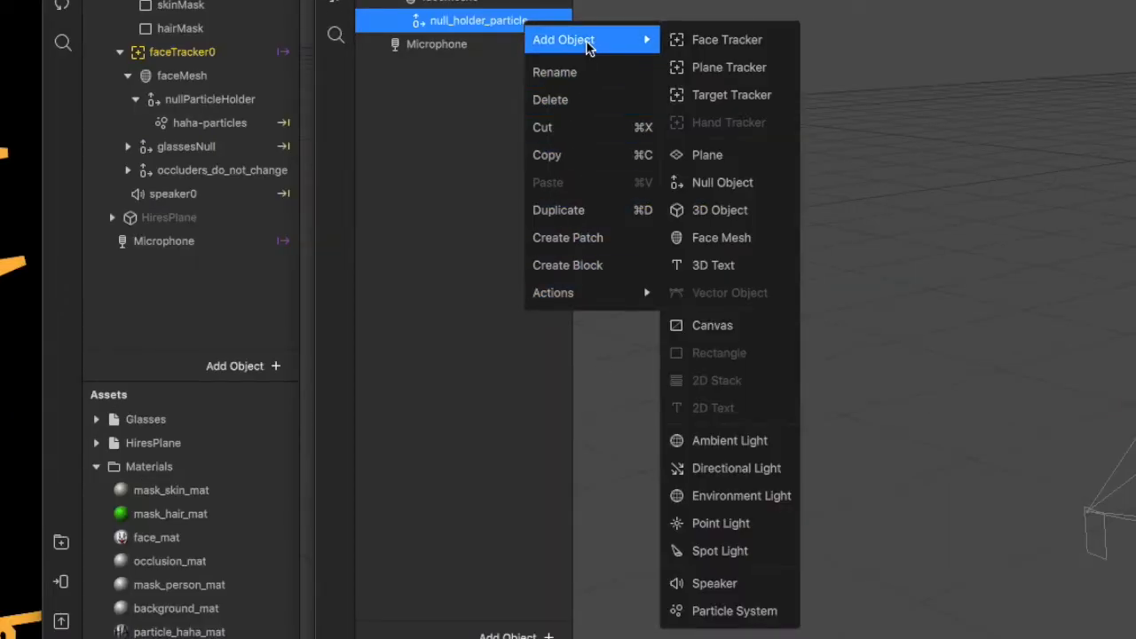
pyautogui.click(764, 613)
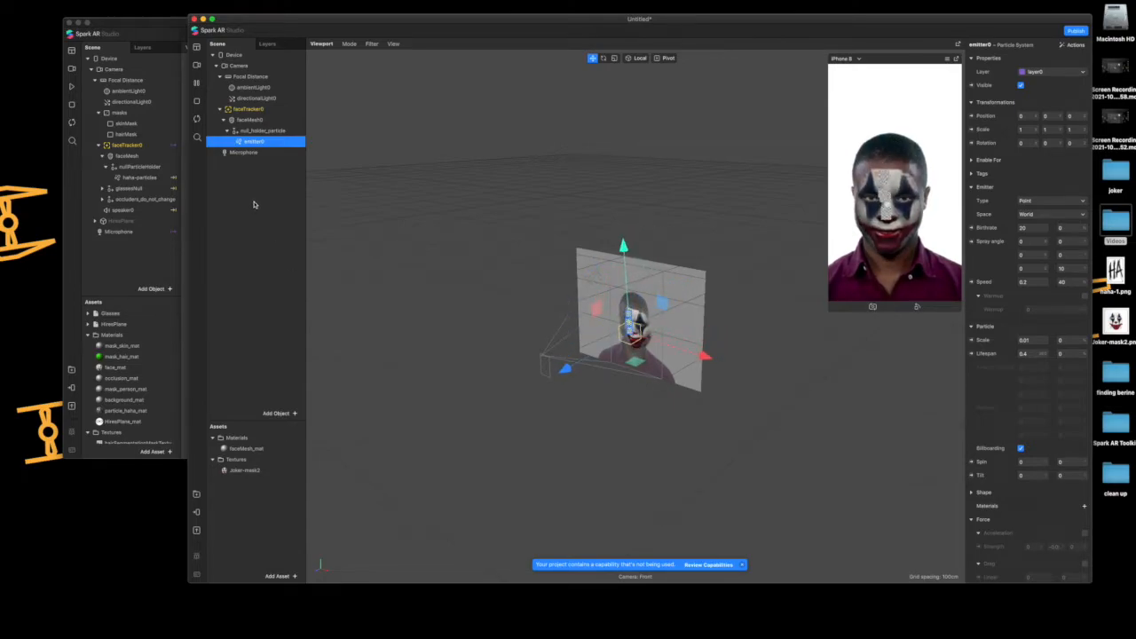
# Save the project to the Desktop as Joker-3
pyautogui.press('super+s')
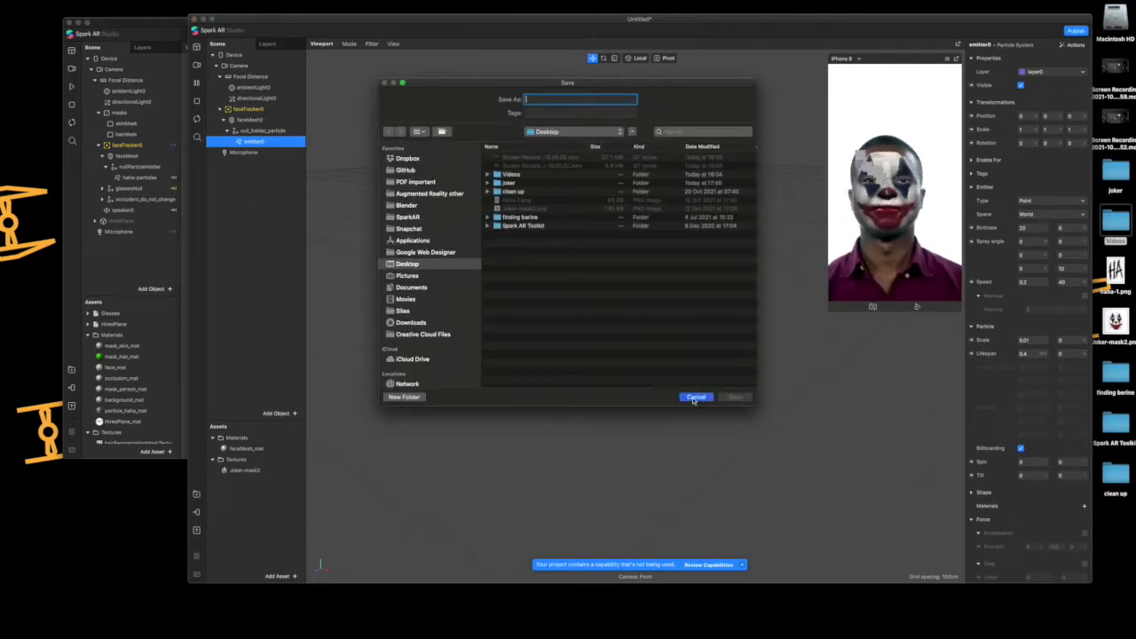
pyautogui.click(694, 398)
pyautogui.press('super+s')
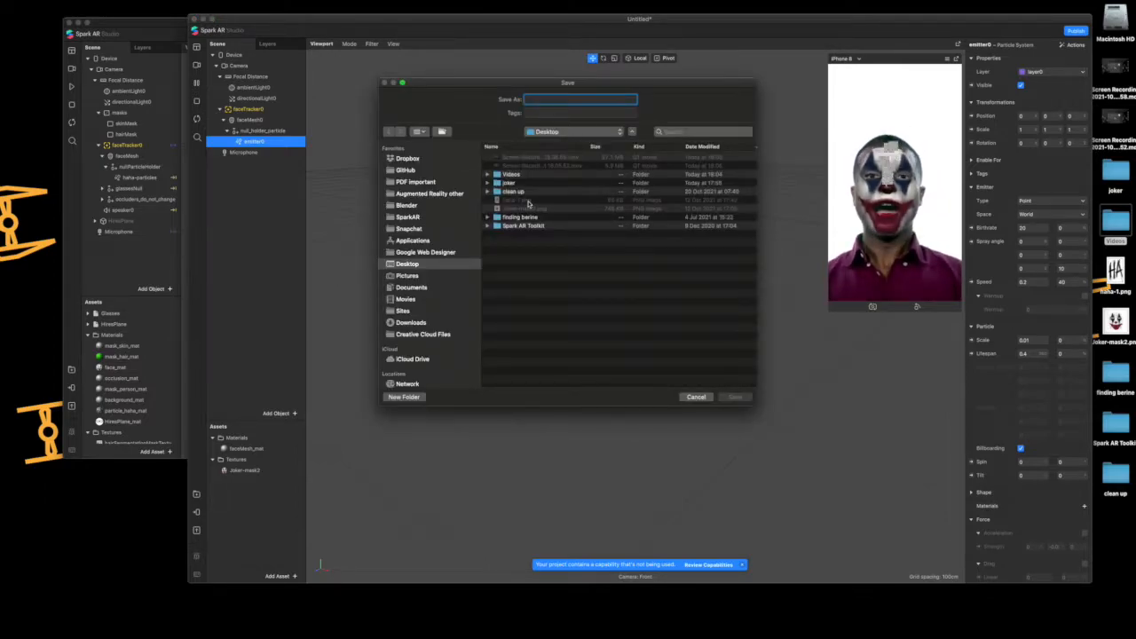
pyautogui.write('Joker-')
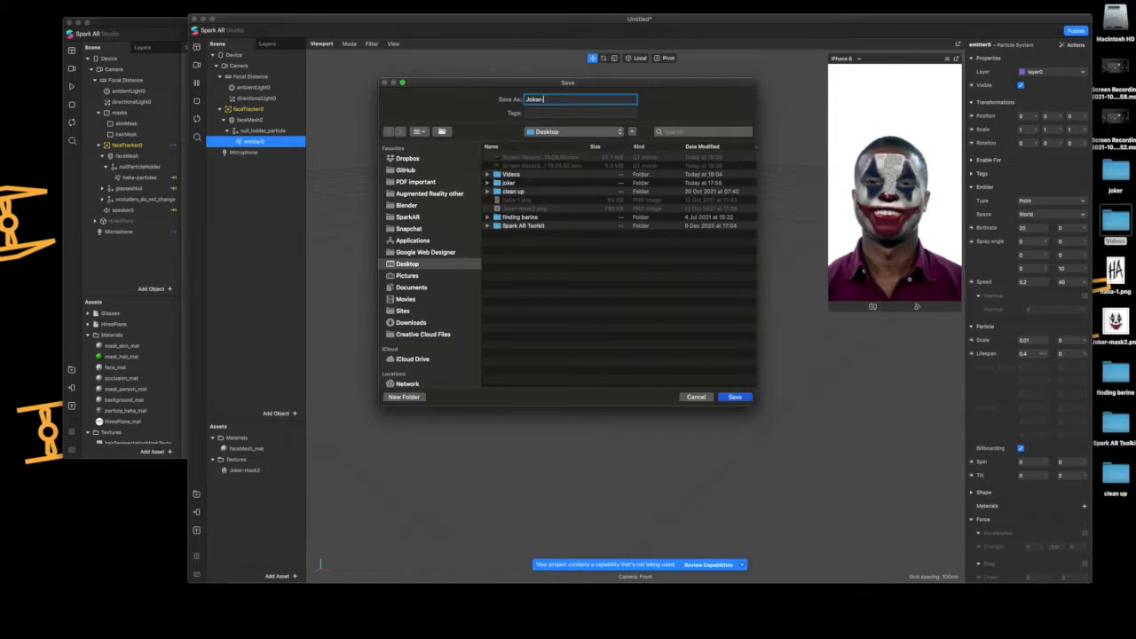
pyautogui.write('3')
pyautogui.press('Return')
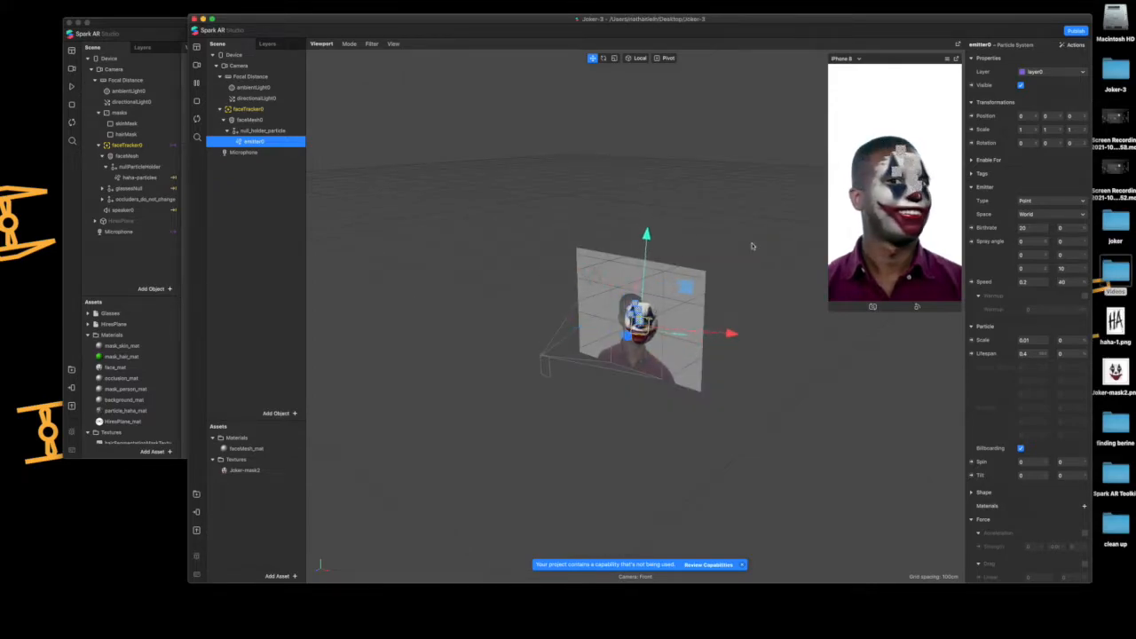
# Collapse the null_holder_particle and faceMesh0 branches, and add a canvas under the Camera
pyautogui.click(251, 240)
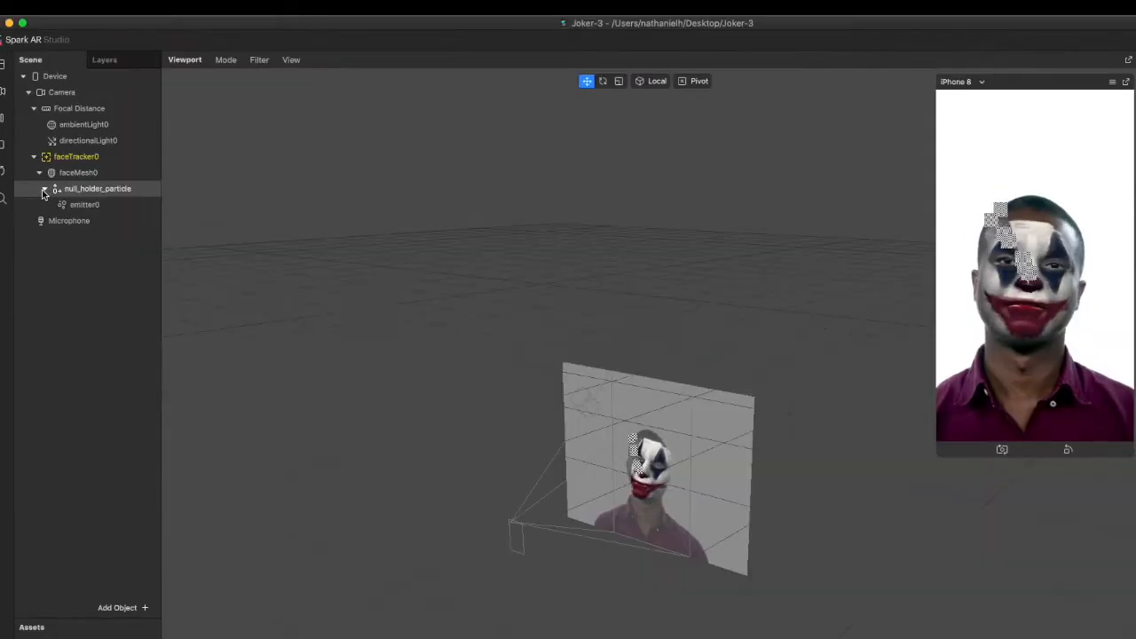
pyautogui.click(227, 131)
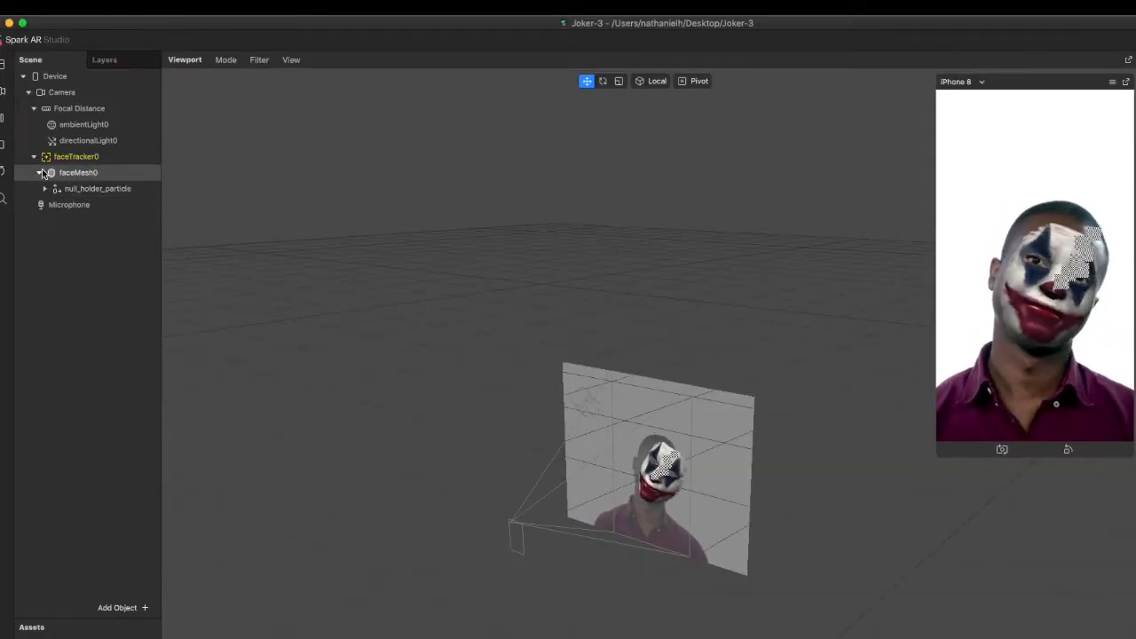
pyautogui.click(39, 173)
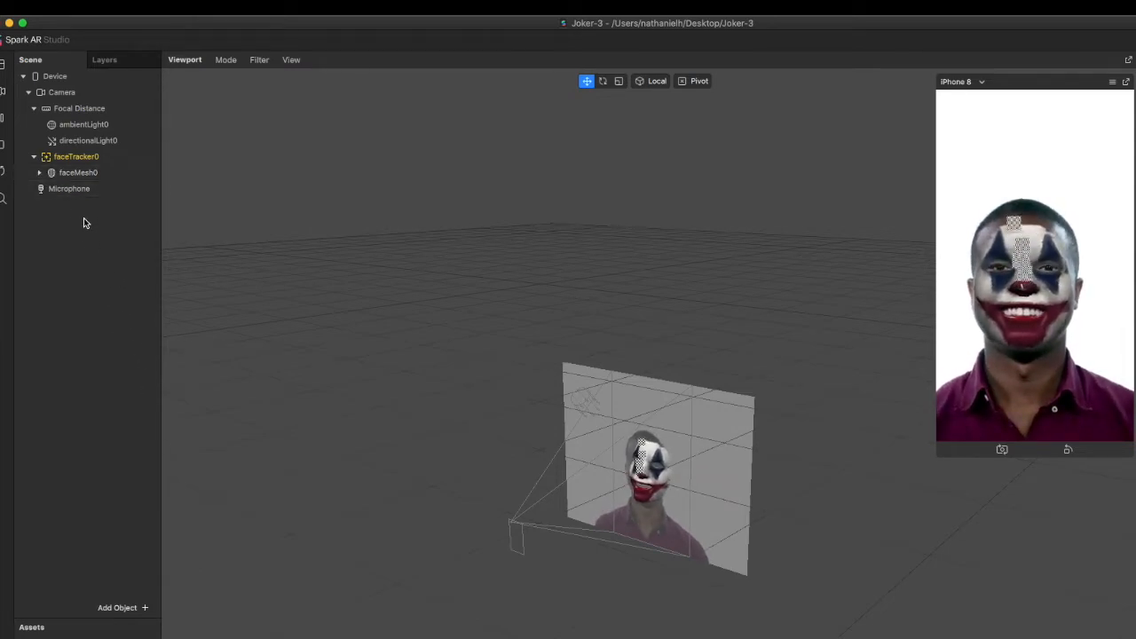
pyautogui.rightClick(85, 95)
pyautogui.moveTo(88, 105)
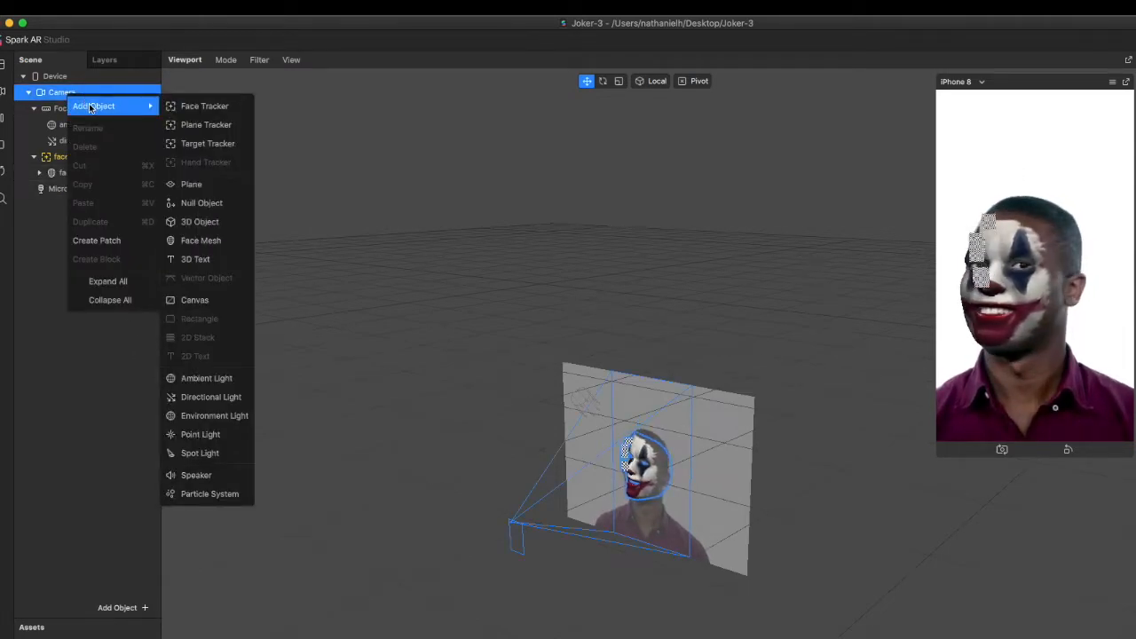
pyautogui.click(219, 301)
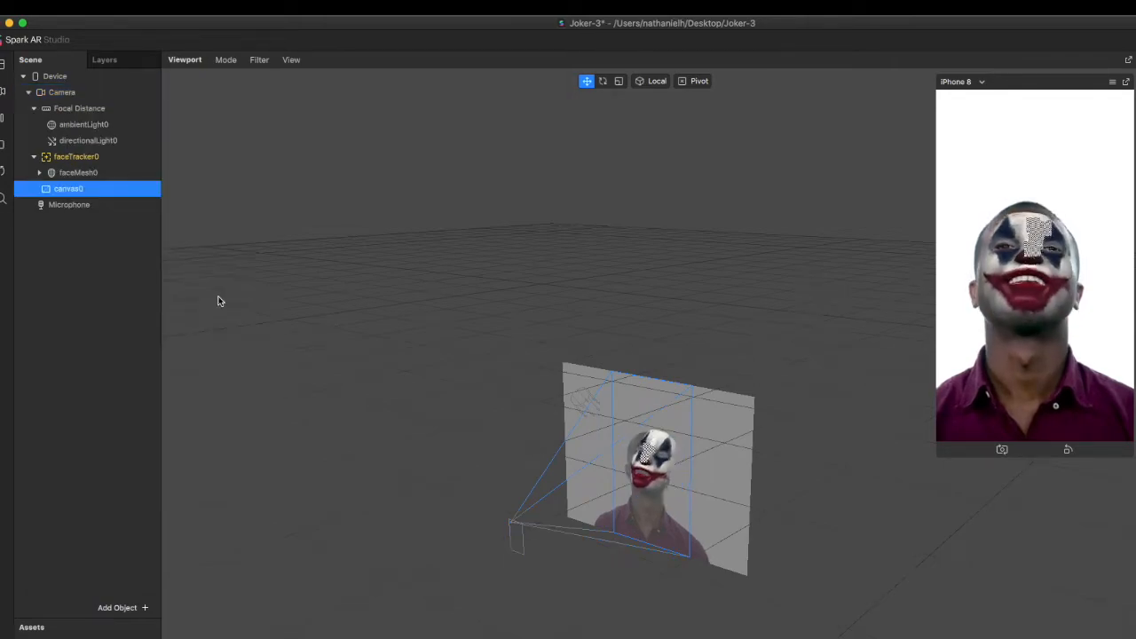
# Rename the new canvas as masks
pyautogui.doubleClick(80, 192)
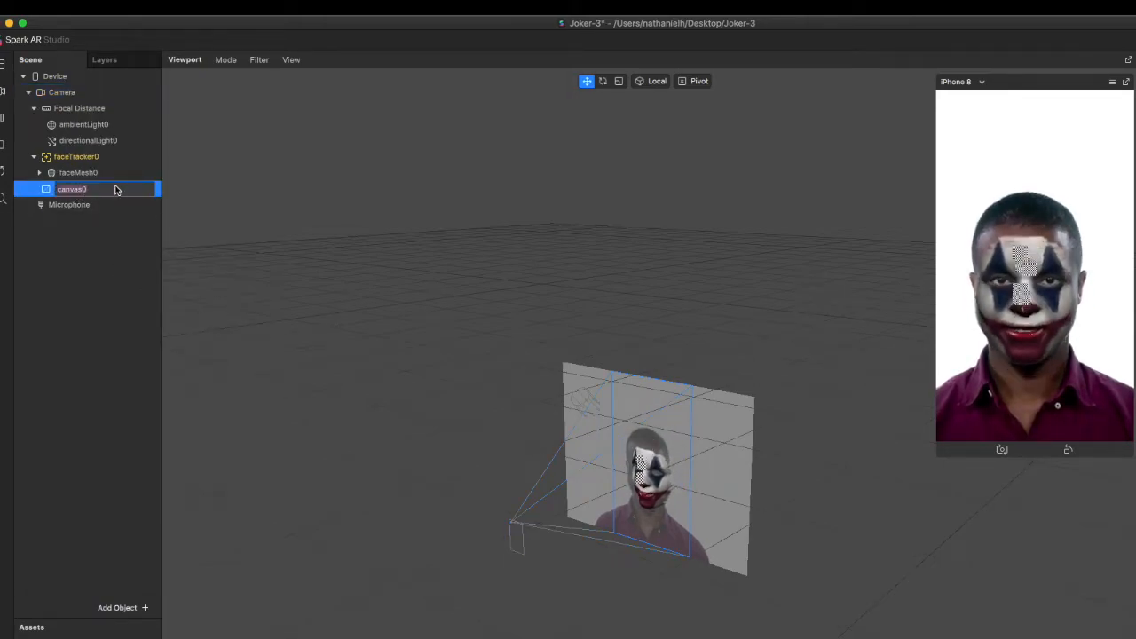
pyautogui.write('mas')
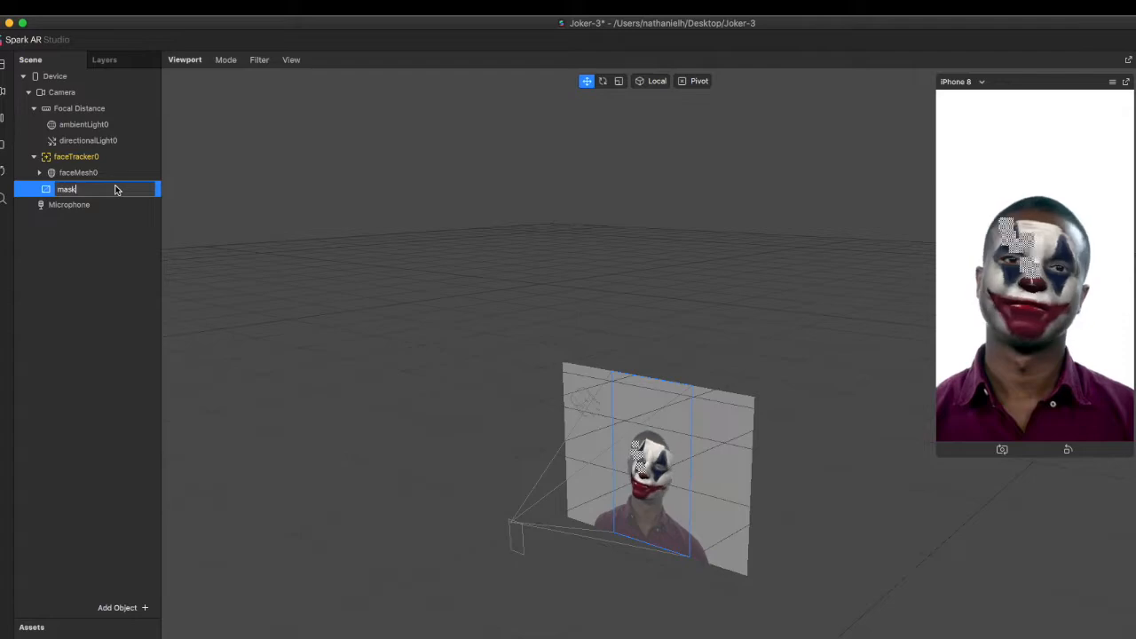
pyautogui.write('k')
pyautogui.press('Return')
pyautogui.press('Return')
pyautogui.write('s')
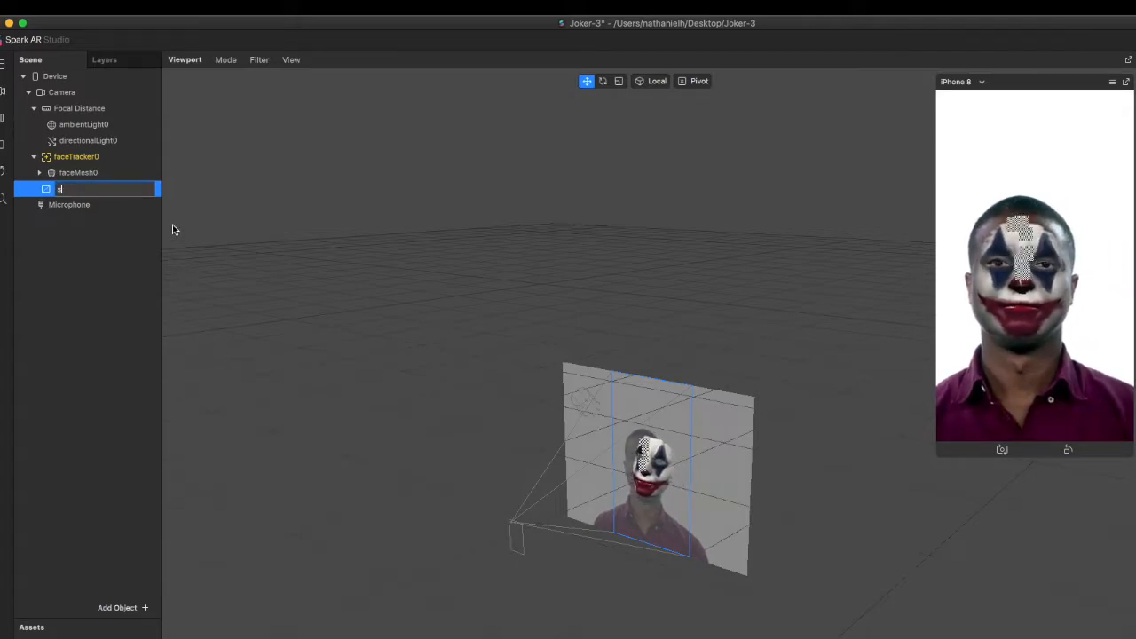
pyautogui.write('ksk')
pyautogui.press('Return')
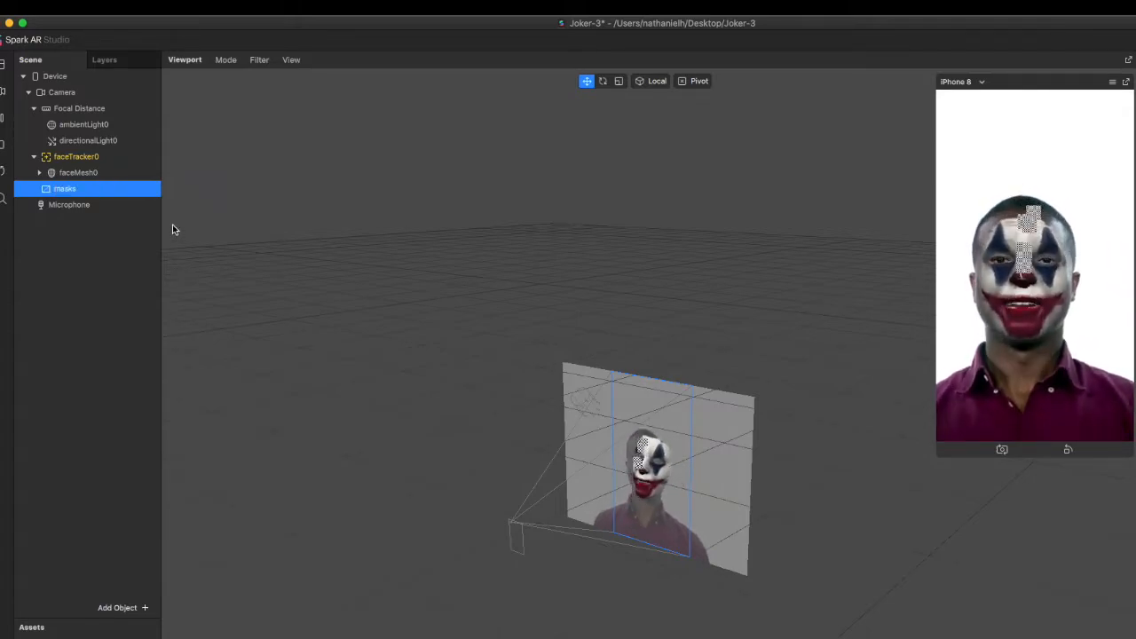
# Add a rectangle inside the masks canvas and rename it mask_hair
pyautogui.rightClick(88, 188)
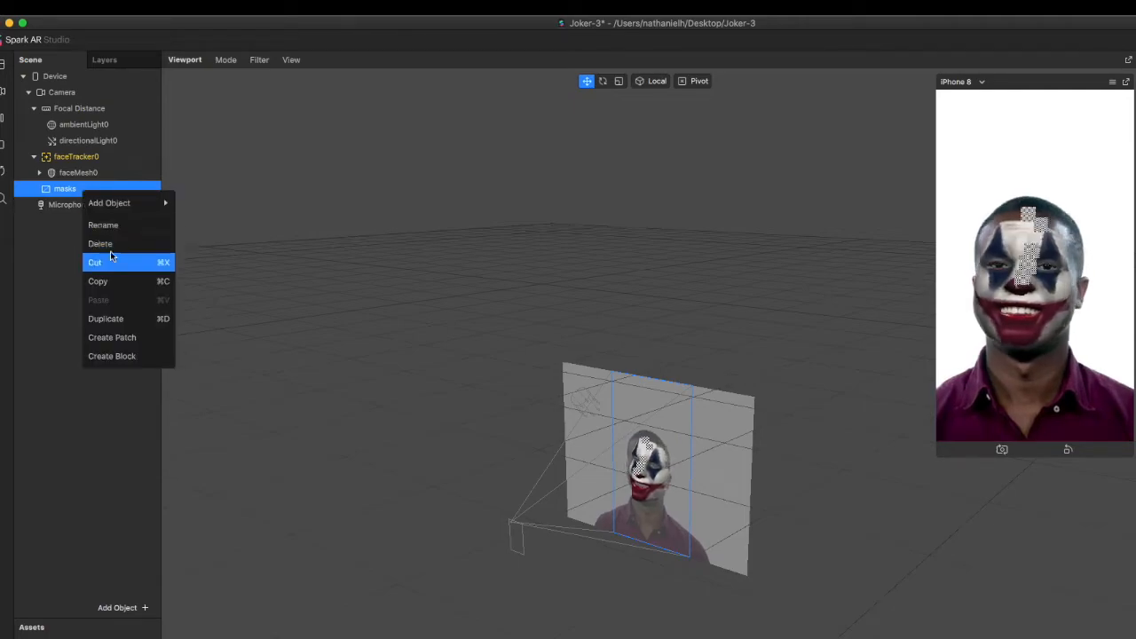
pyautogui.moveTo(148, 204)
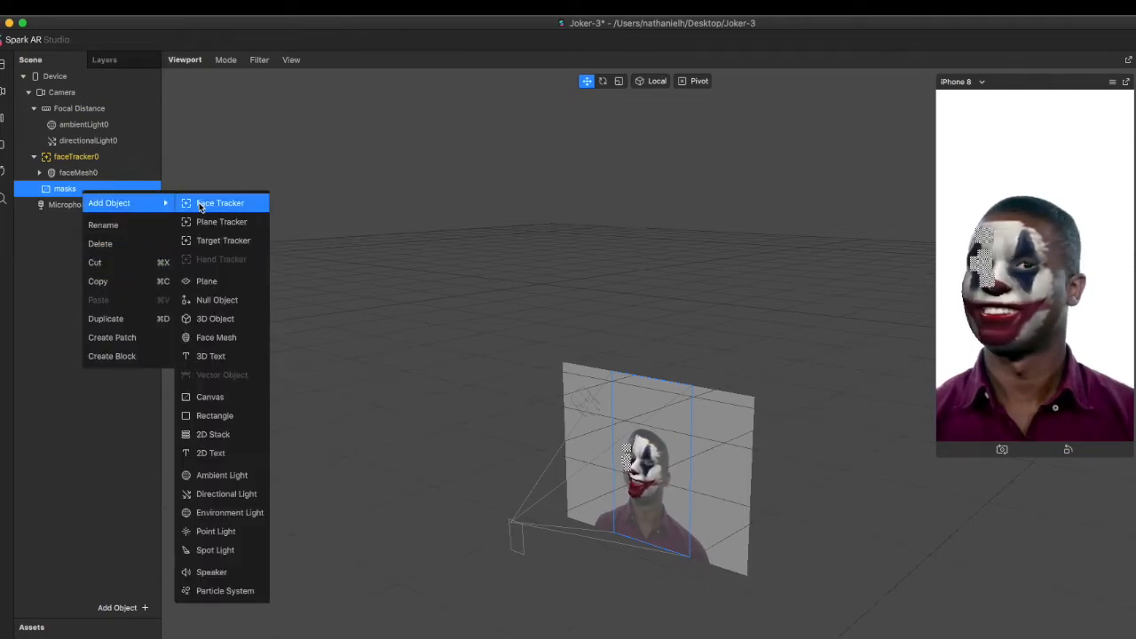
pyautogui.click(219, 417)
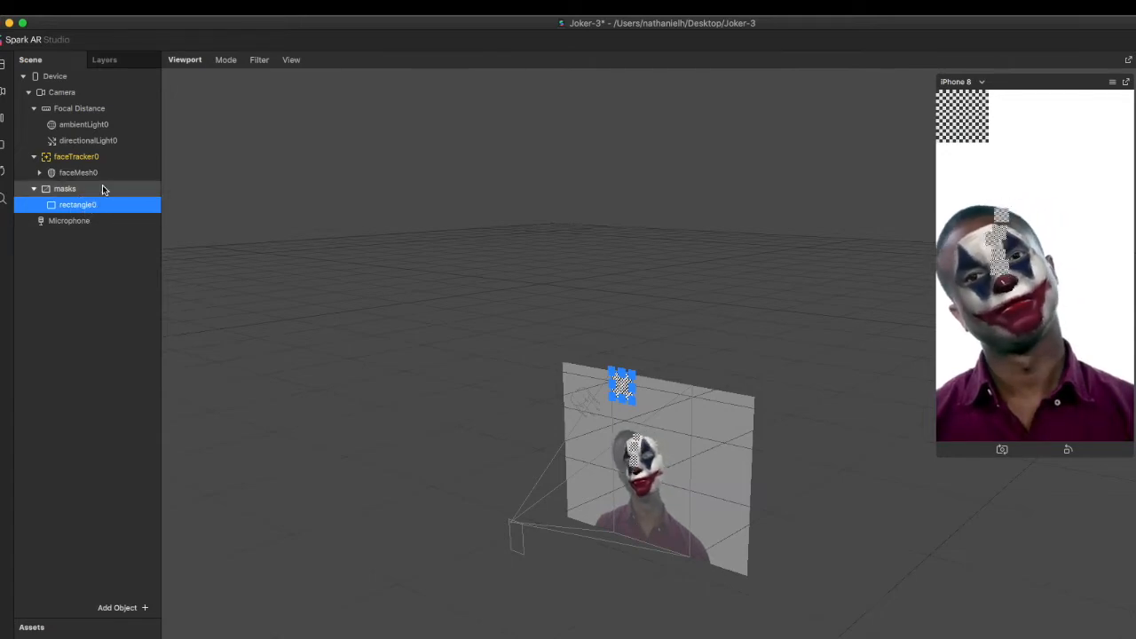
pyautogui.press('Return')
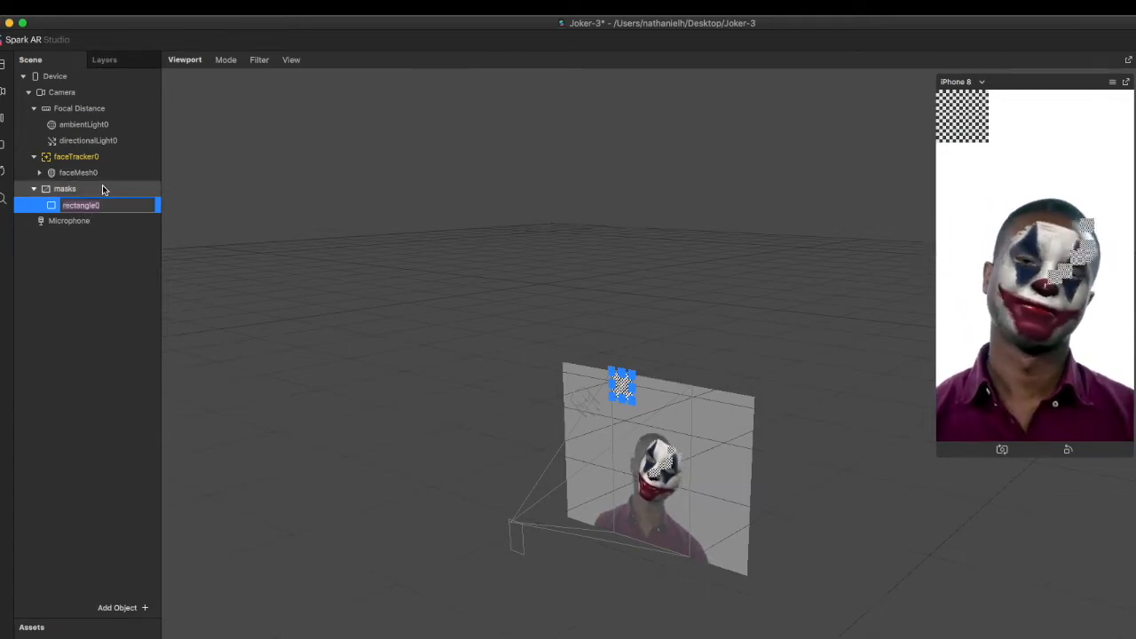
pyautogui.write('mask')
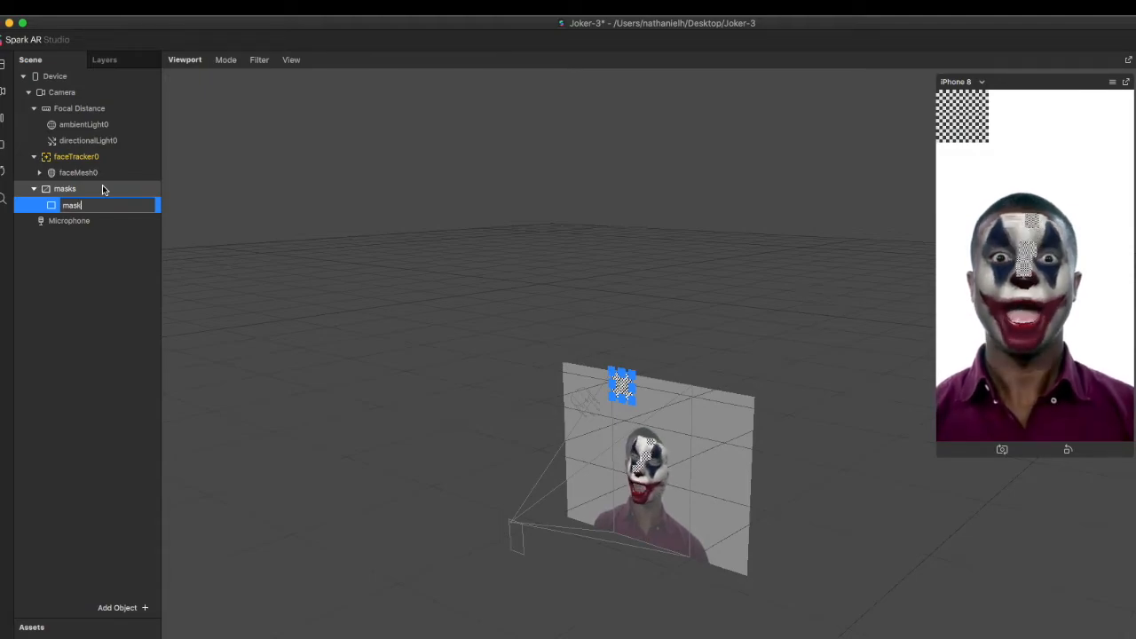
pyautogui.write('_hair')
pyautogui.press('Return')
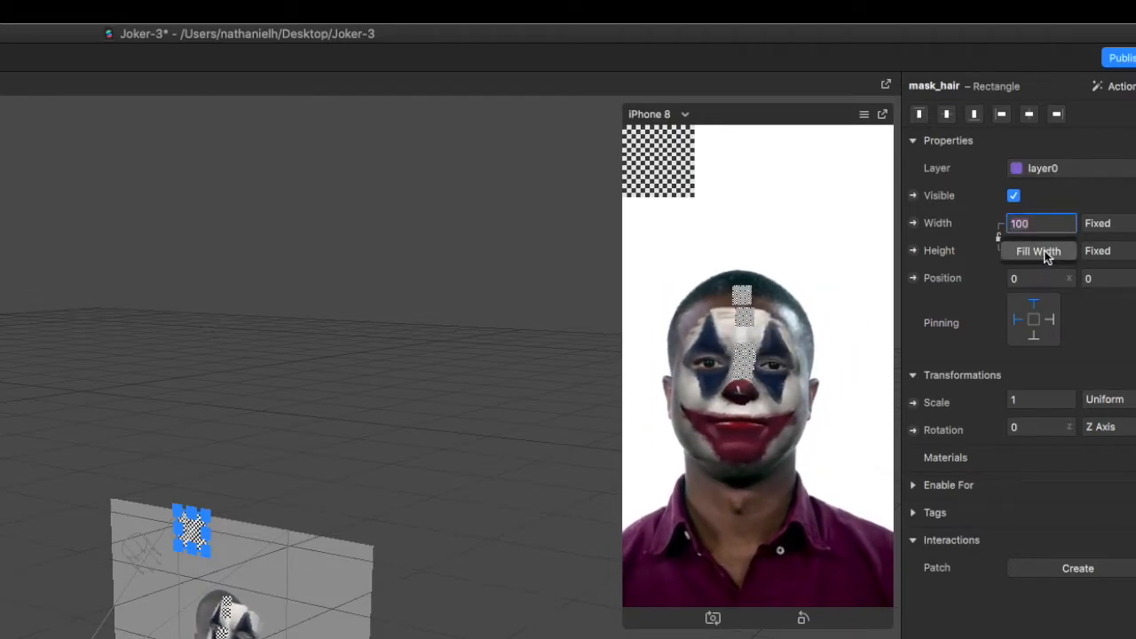
# Make the mask_hair rectangle fill the full width and height of the canvas
pyautogui.click(1038, 252)
pyautogui.click(1038, 253)
pyautogui.click(1043, 279)
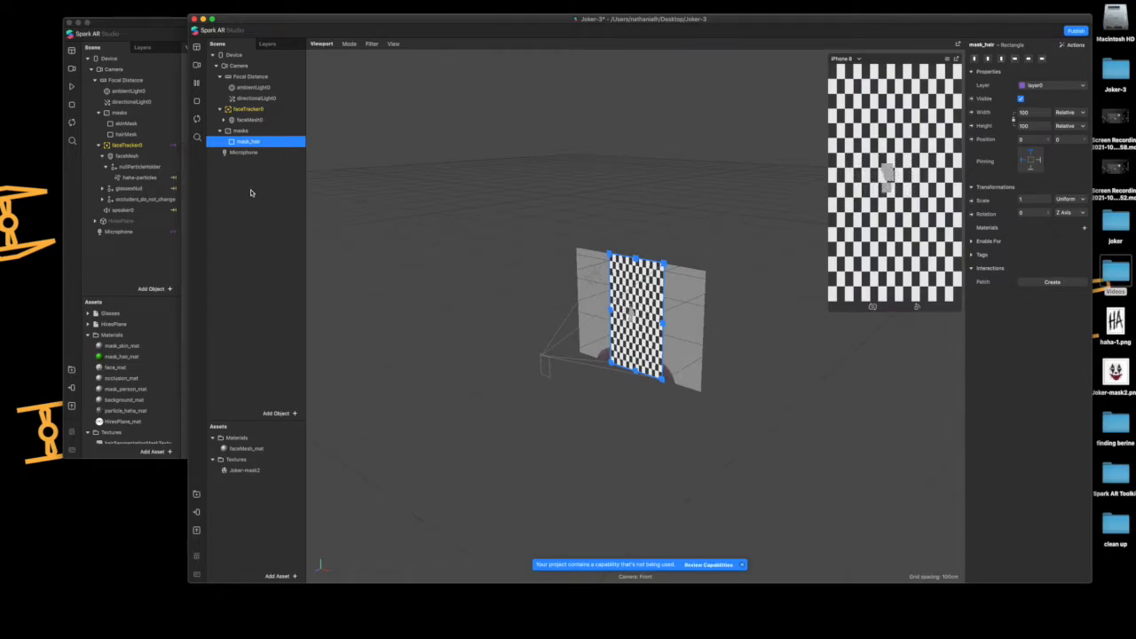
# Create a new material for the mask_hair rectangle and rename it mask_hair_mat
pyautogui.click(1083, 230)
pyautogui.click(1018, 255)
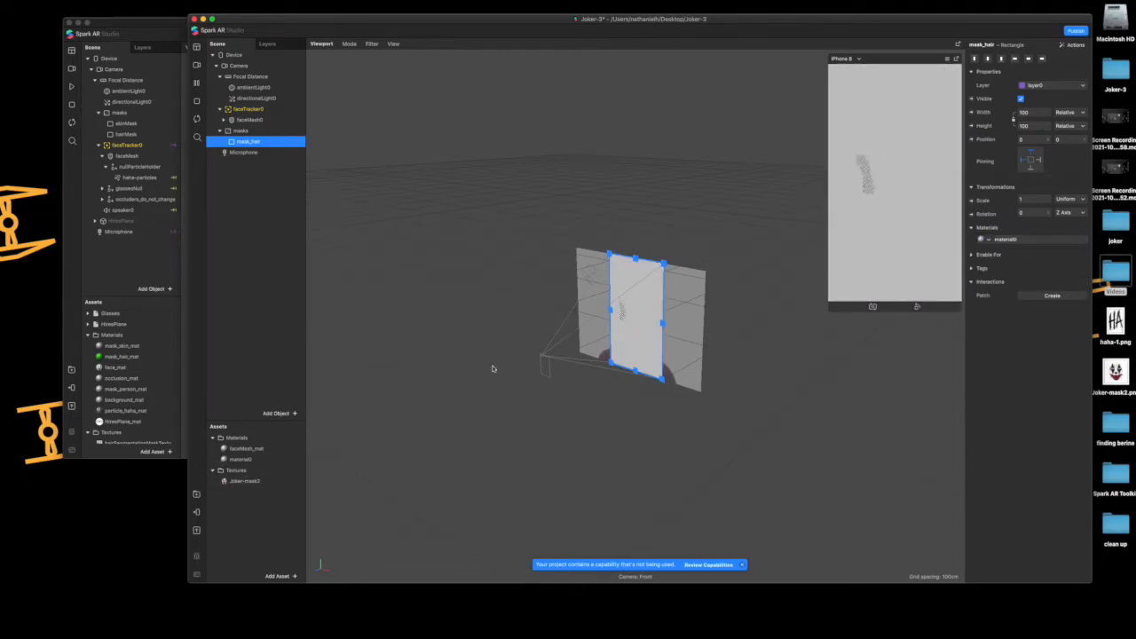
pyautogui.doubleClick(259, 460)
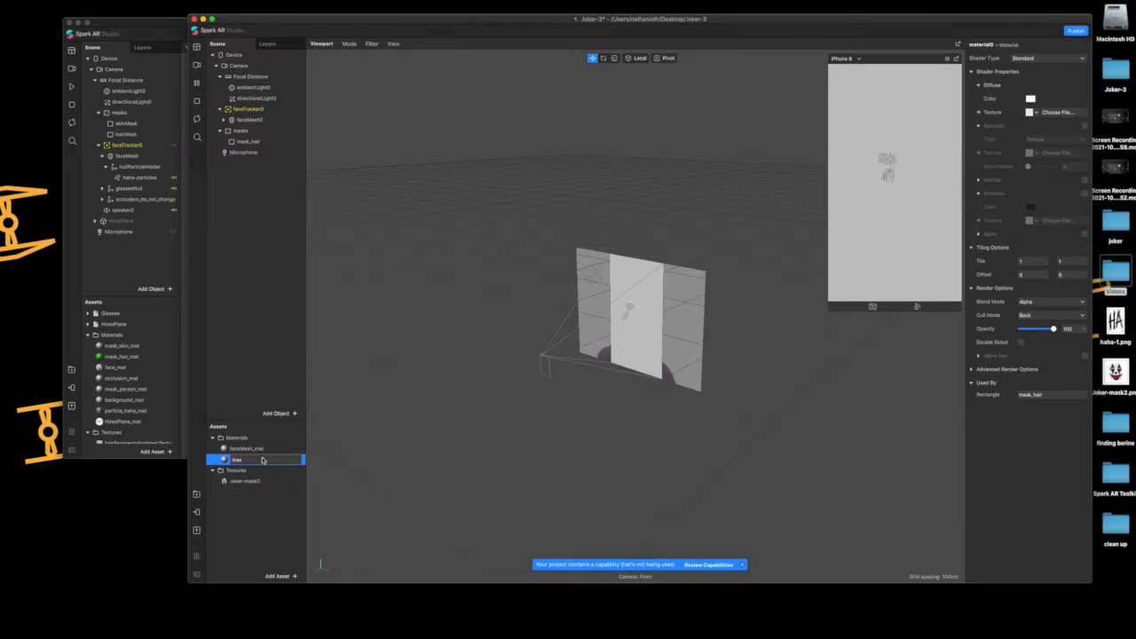
pyautogui.write('mask_hair_mat')
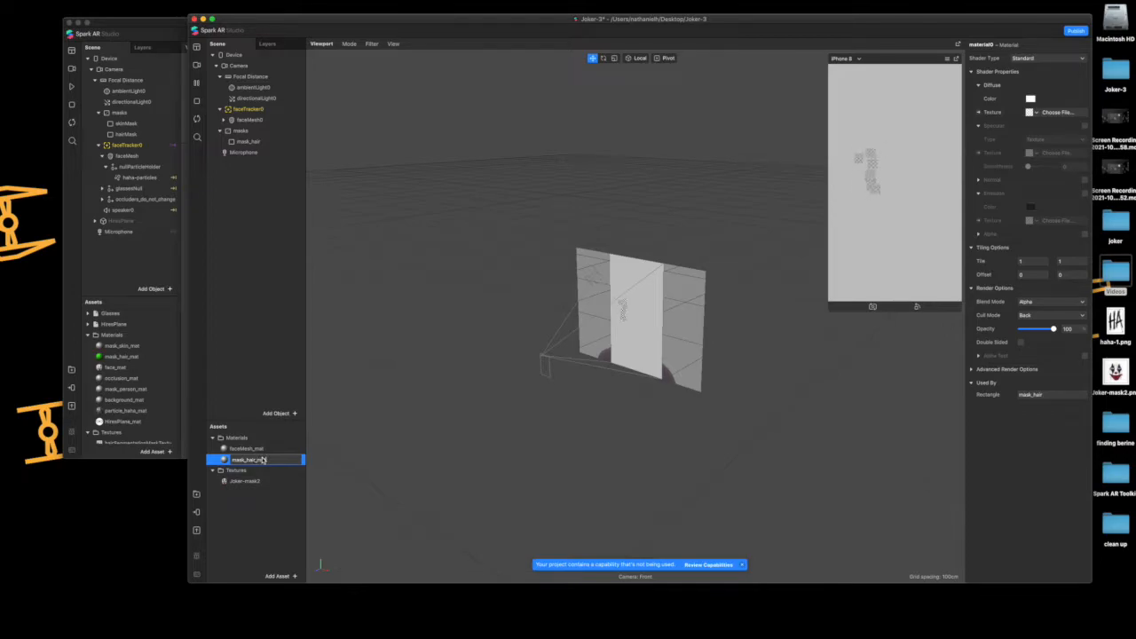
pyautogui.press('Return')
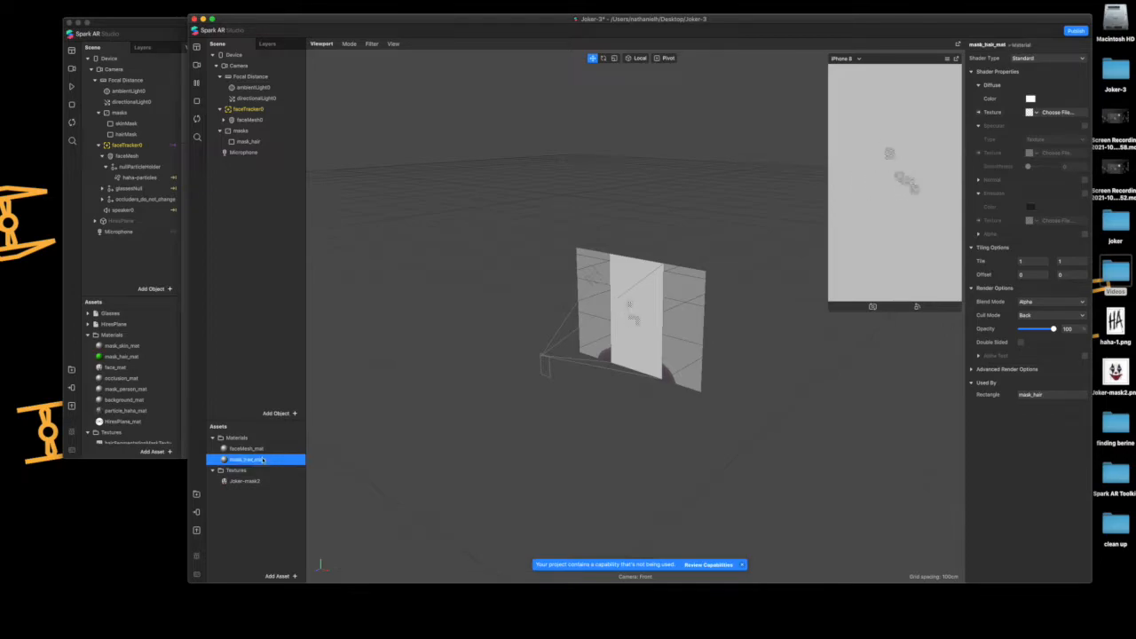
# Set the diffuse color of mask_hair_mat to bright green
pyautogui.click(1030, 99)
pyautogui.click(626, 182)
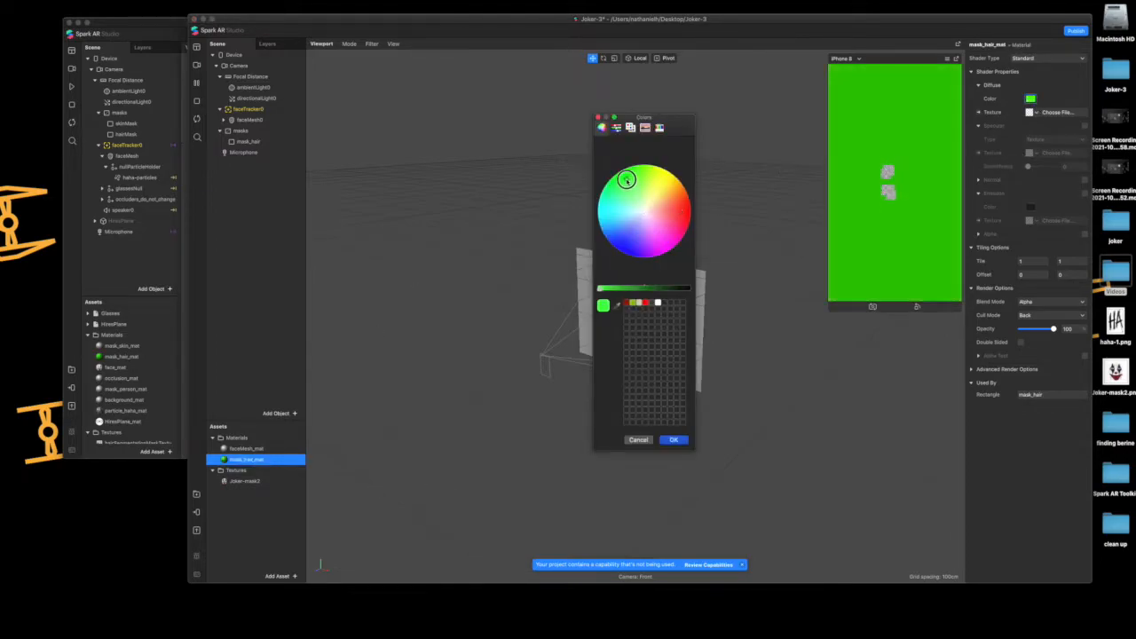
pyautogui.click(683, 440)
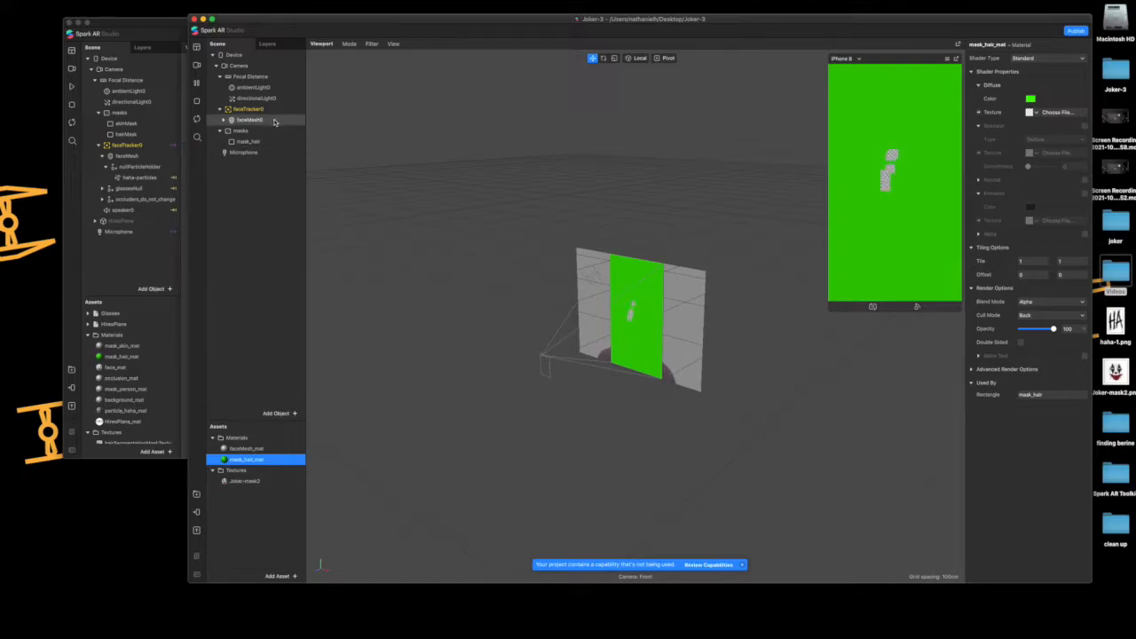
# Add Hair segmentation to the Camera and remove Facebook as a platform
pyautogui.click(264, 66)
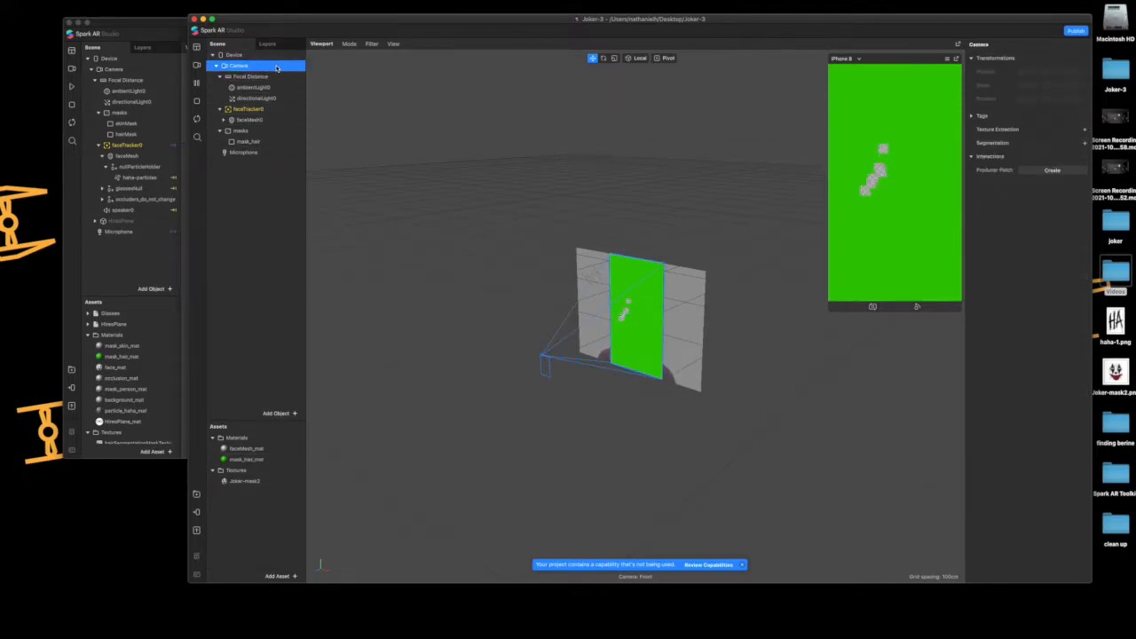
pyautogui.rightClick(269, 65)
pyautogui.click(247, 64)
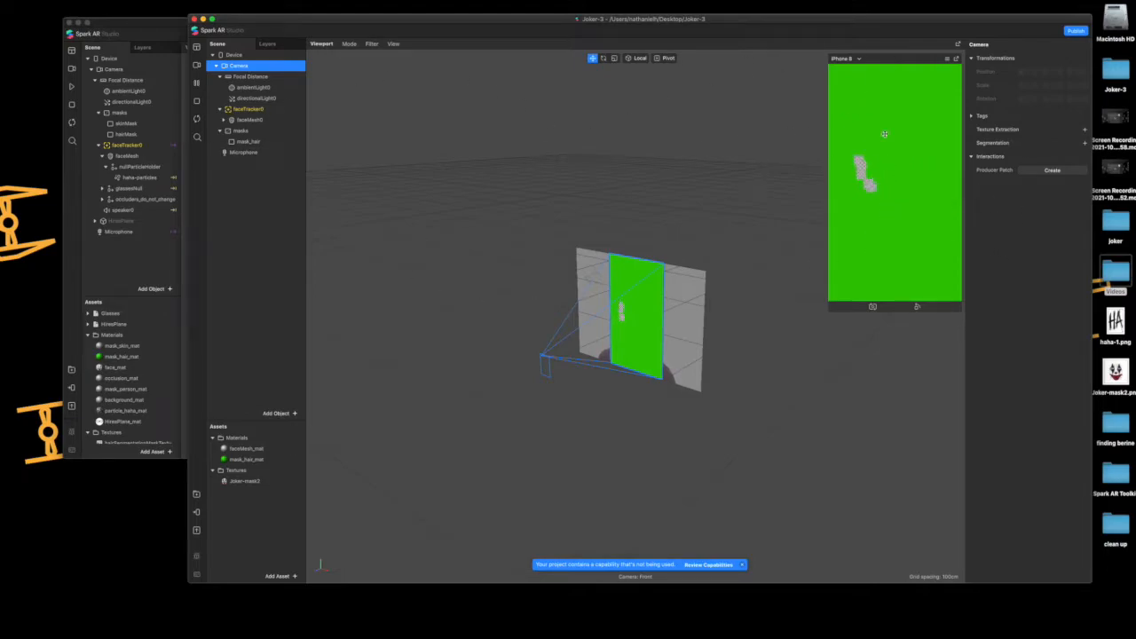
pyautogui.click(1083, 144)
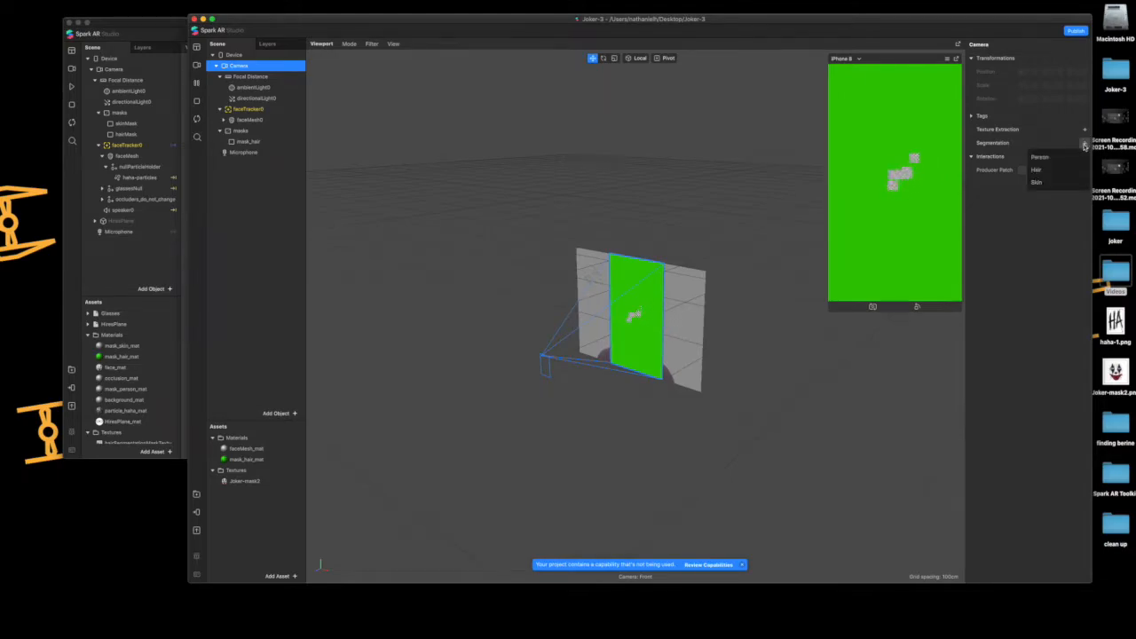
pyautogui.click(1052, 169)
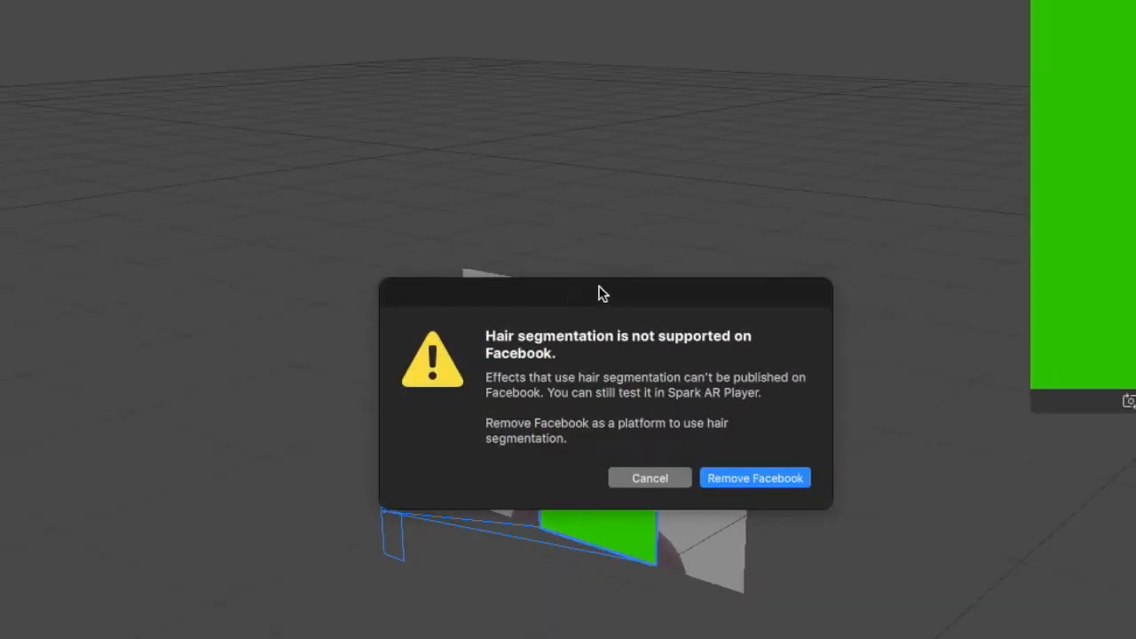
pyautogui.moveTo(599, 294); pyautogui.dragTo(563, 230)
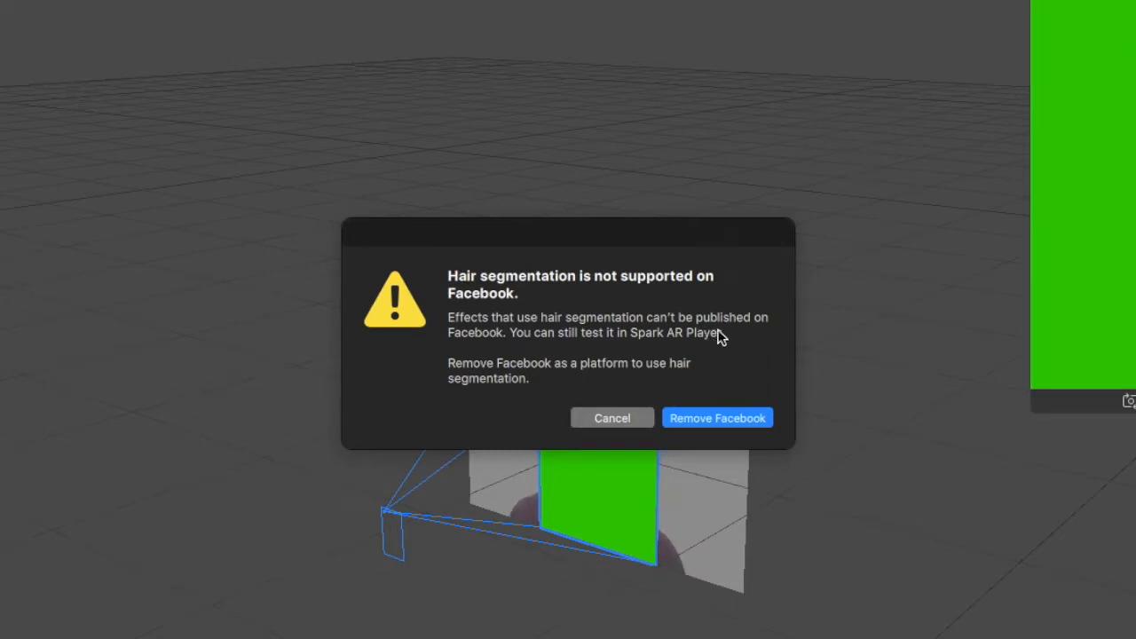
pyautogui.click(727, 418)
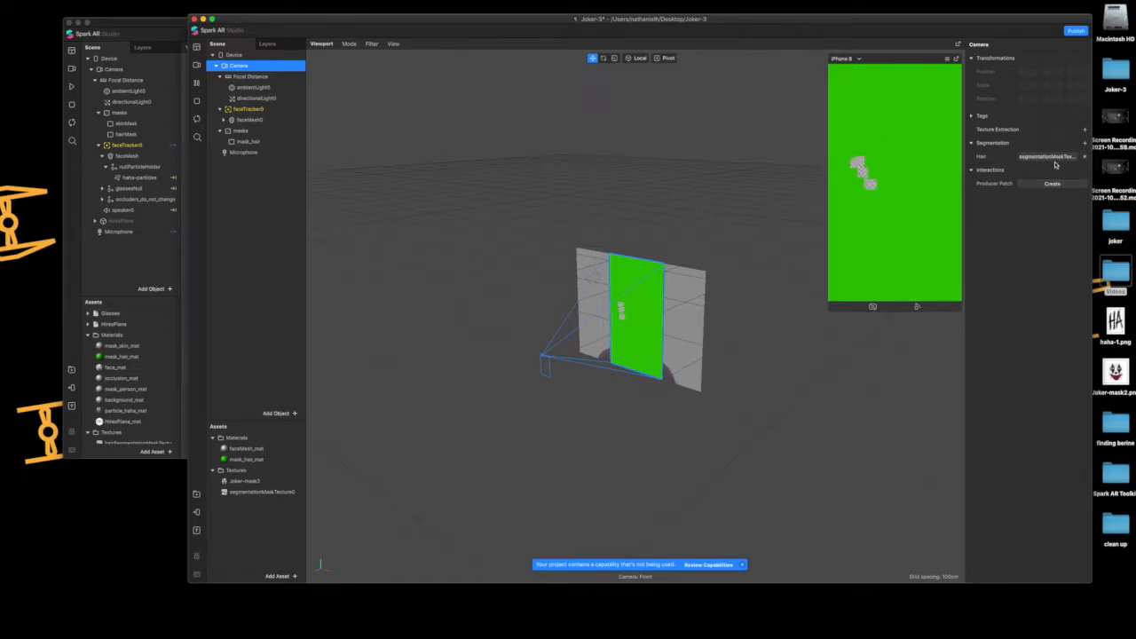
# Rename the segmentation mask texture as hairSegmentationMaskTexture0
pyautogui.click(254, 492)
pyautogui.click(257, 493)
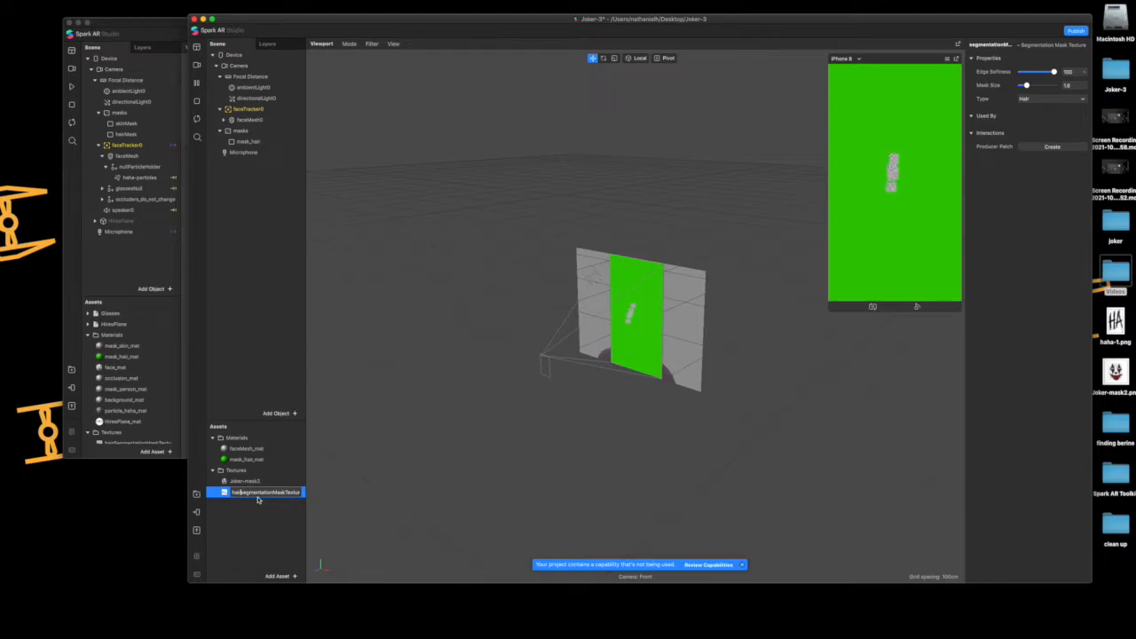
pyautogui.press('Right')
pyautogui.press('BackSpace')
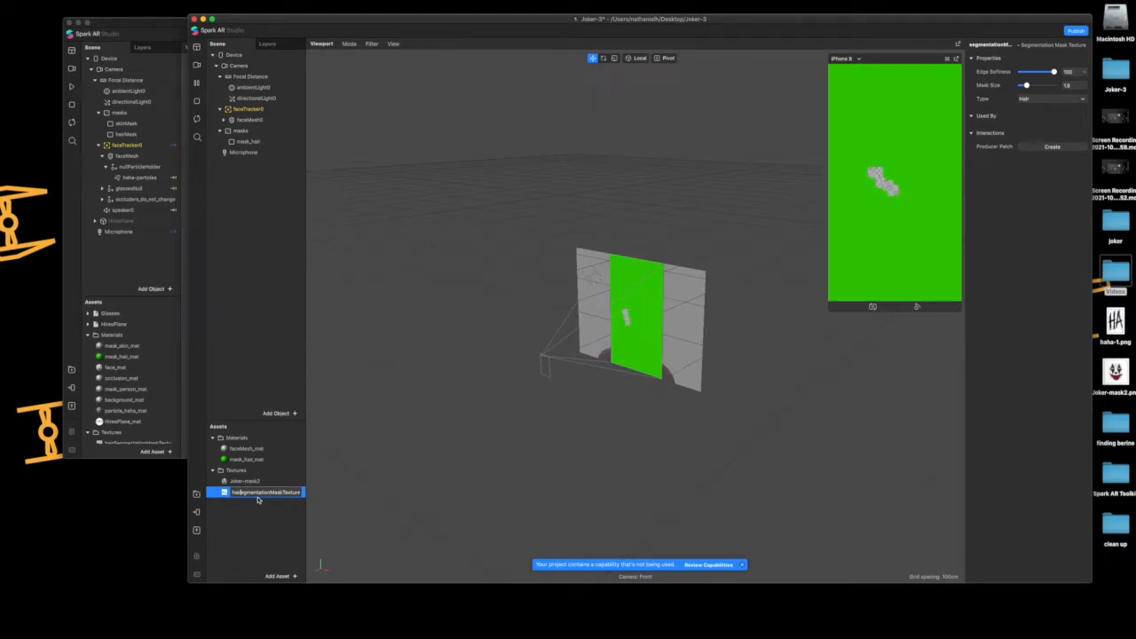
pyautogui.write('S')
pyautogui.press('Return')
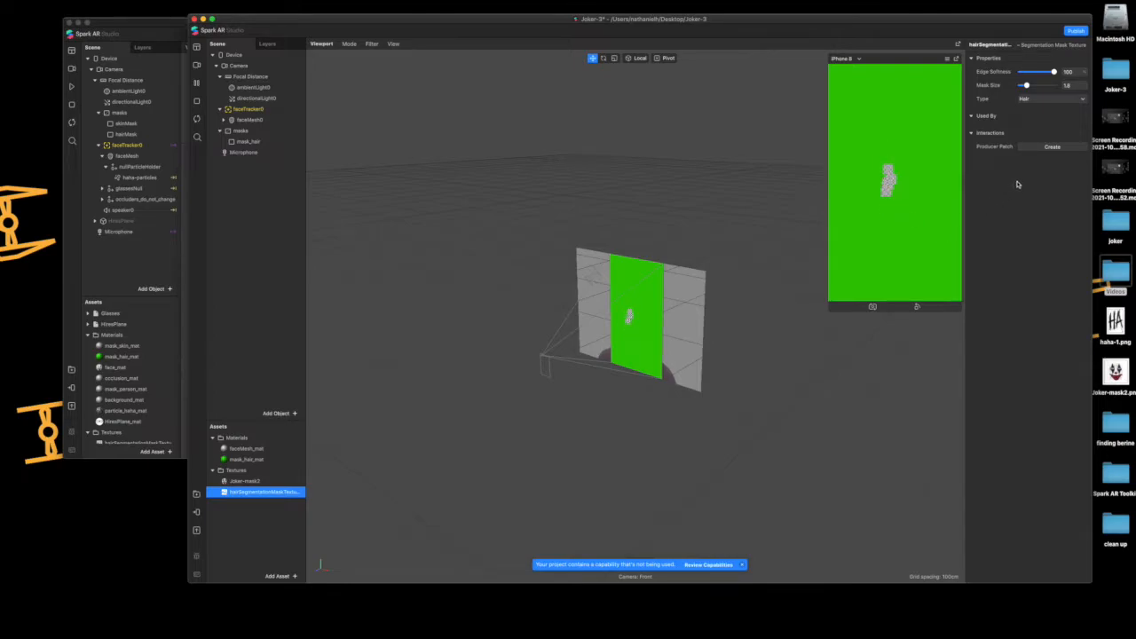
# Extract the camera's video feed as a texture from the Camera object
pyautogui.click(264, 66)
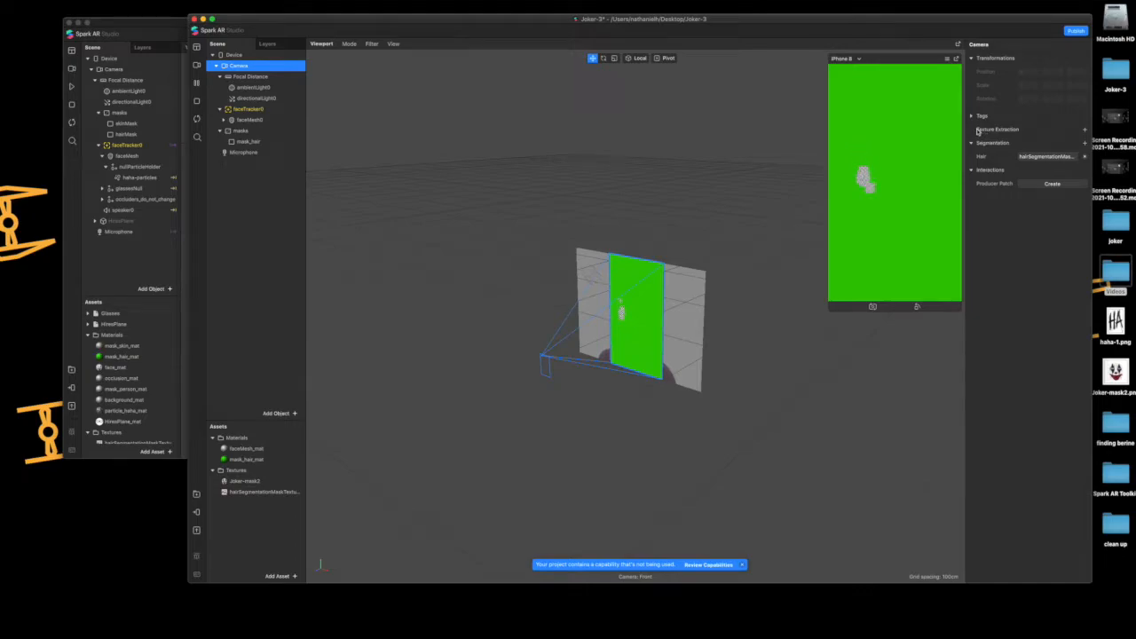
pyautogui.click(1084, 129)
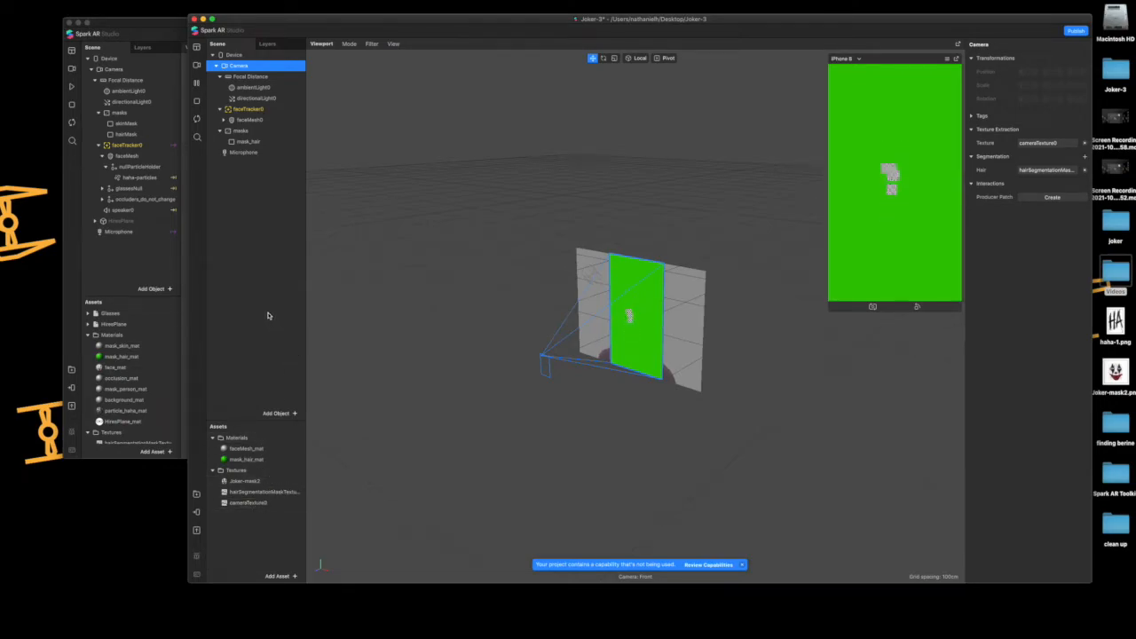
# Set the diffuse texture of mask_hair_mat to cameraTexture0
pyautogui.click(231, 460)
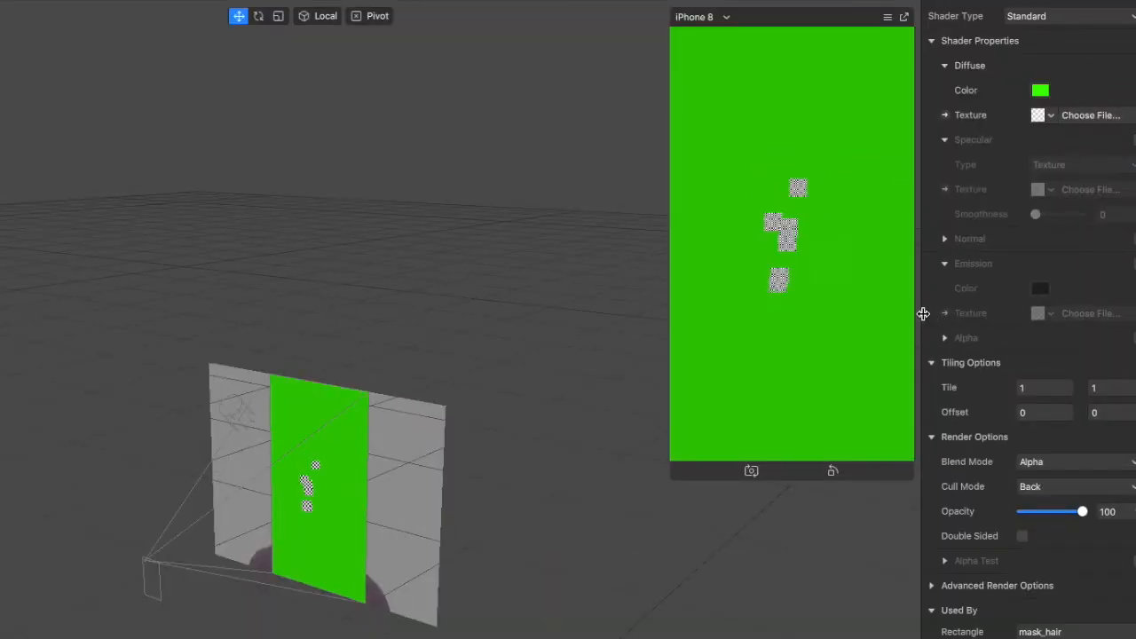
pyautogui.moveTo(924, 315); pyautogui.dragTo(823, 322)
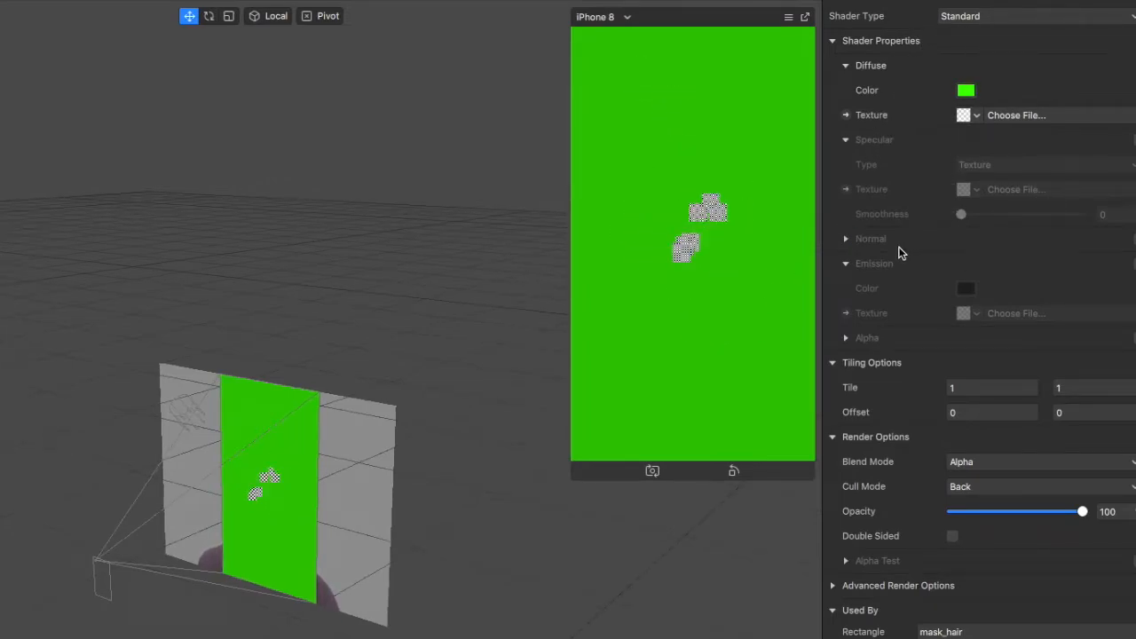
pyautogui.click(977, 117)
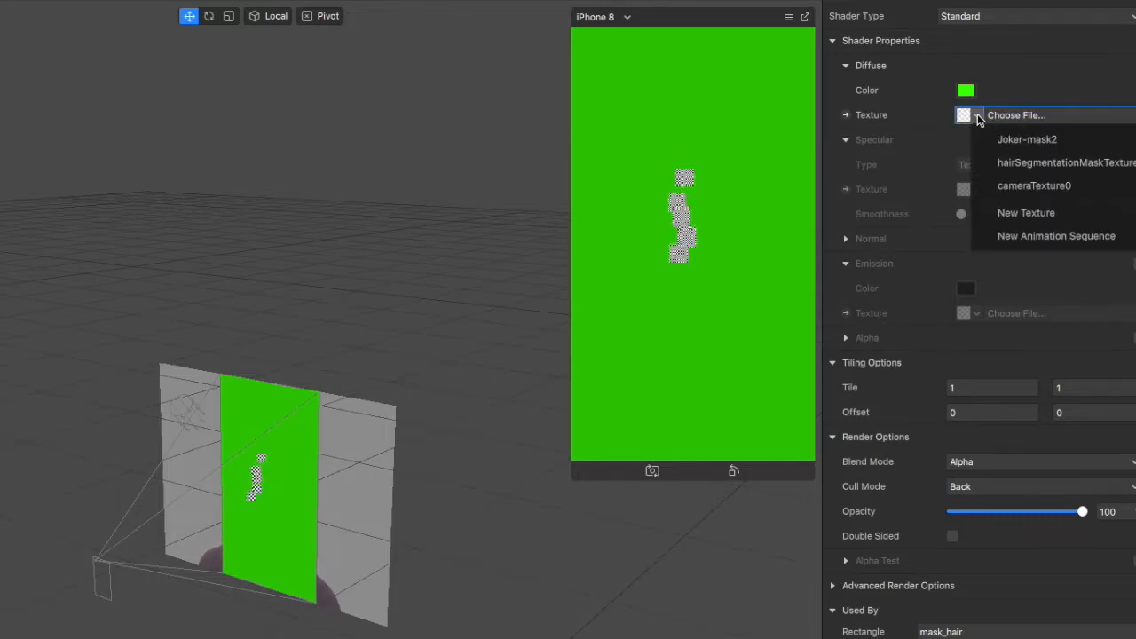
pyautogui.click(1085, 185)
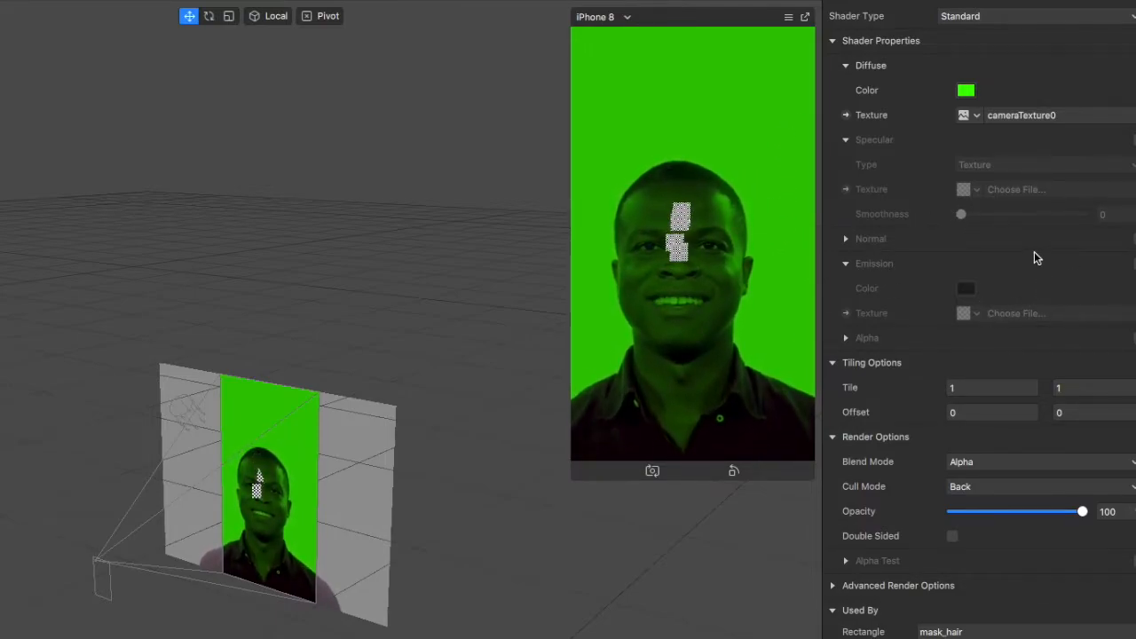
# Enable Alpha on mask_hair_mat and use hairSegmentationMaskTexture0 as its alpha texture
pyautogui.click(847, 341)
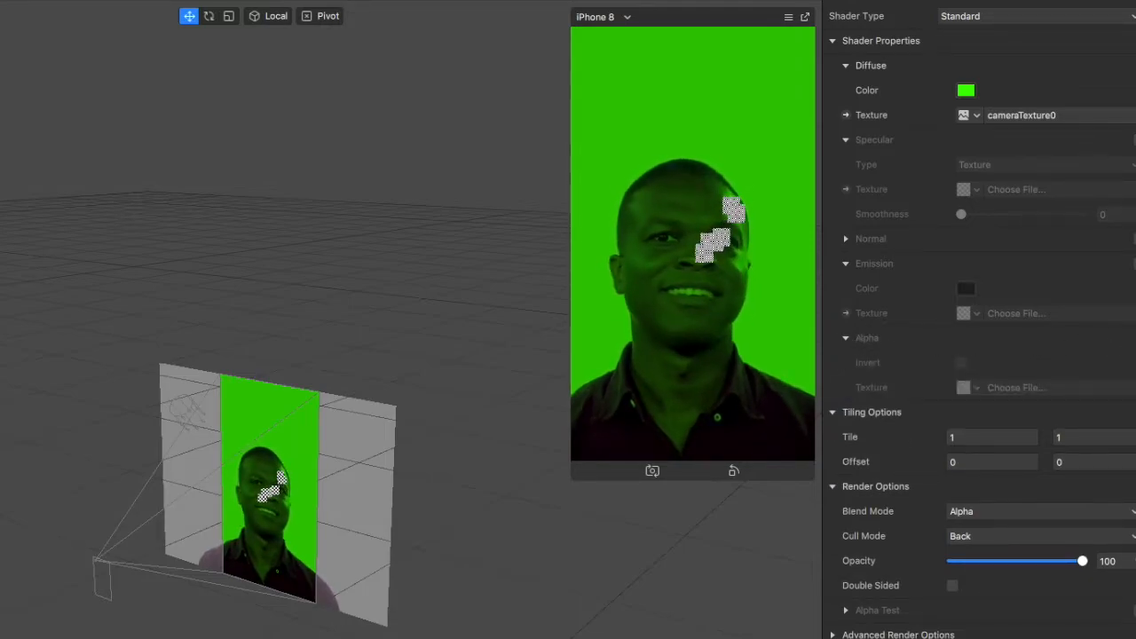
pyautogui.click(1129, 337)
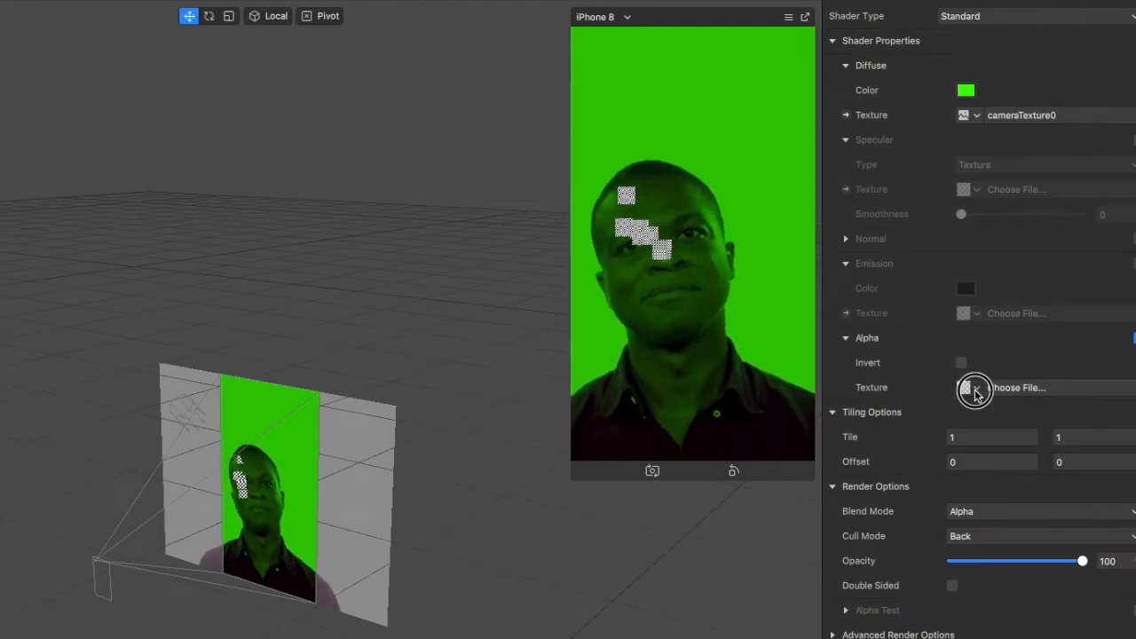
pyautogui.click(974, 388)
pyautogui.click(1008, 435)
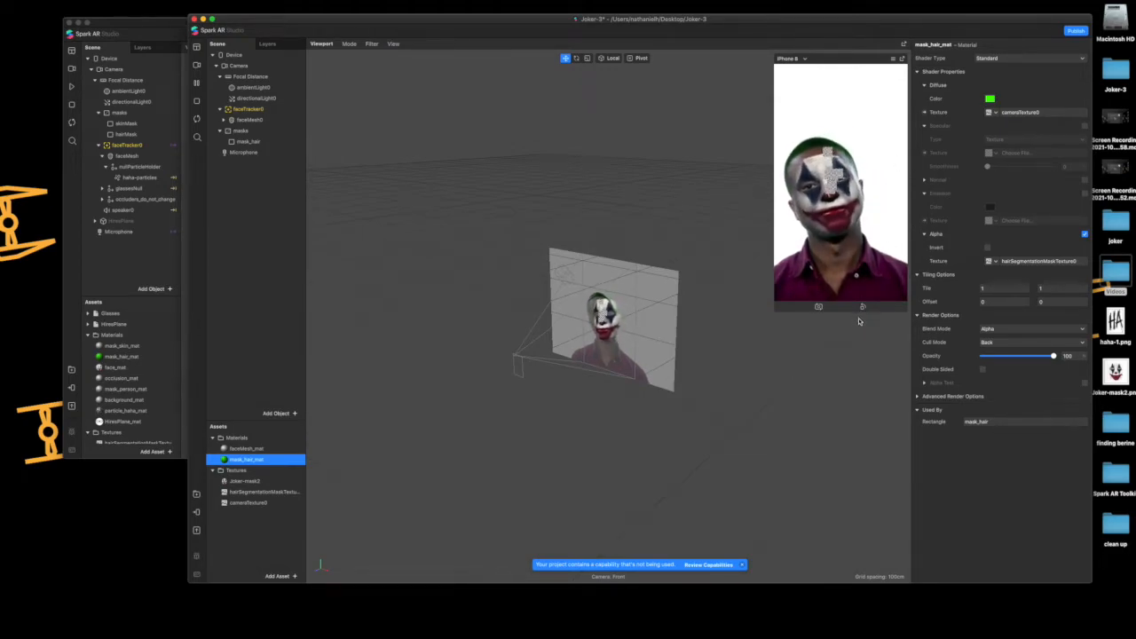
# Lower the opacity of mask_hair_mat to about 56 and disable Use Depth Test and Write to Depth Buffer
pyautogui.moveTo(1054, 356); pyautogui.dragTo(1022, 355)
pyautogui.click(919, 397)
pyautogui.click(981, 425)
pyautogui.click(983, 437)
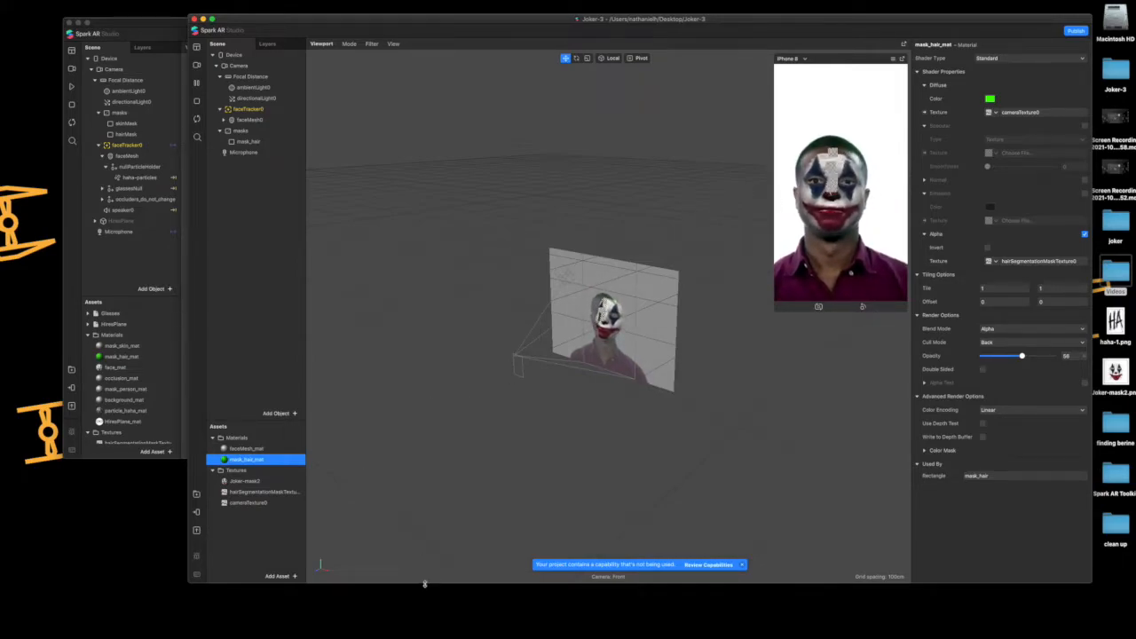
# Show the Patch Editor and enlarge it to fill most of the area beneath the viewport
pyautogui.moveTo(420, 584); pyautogui.dragTo(418, 569)
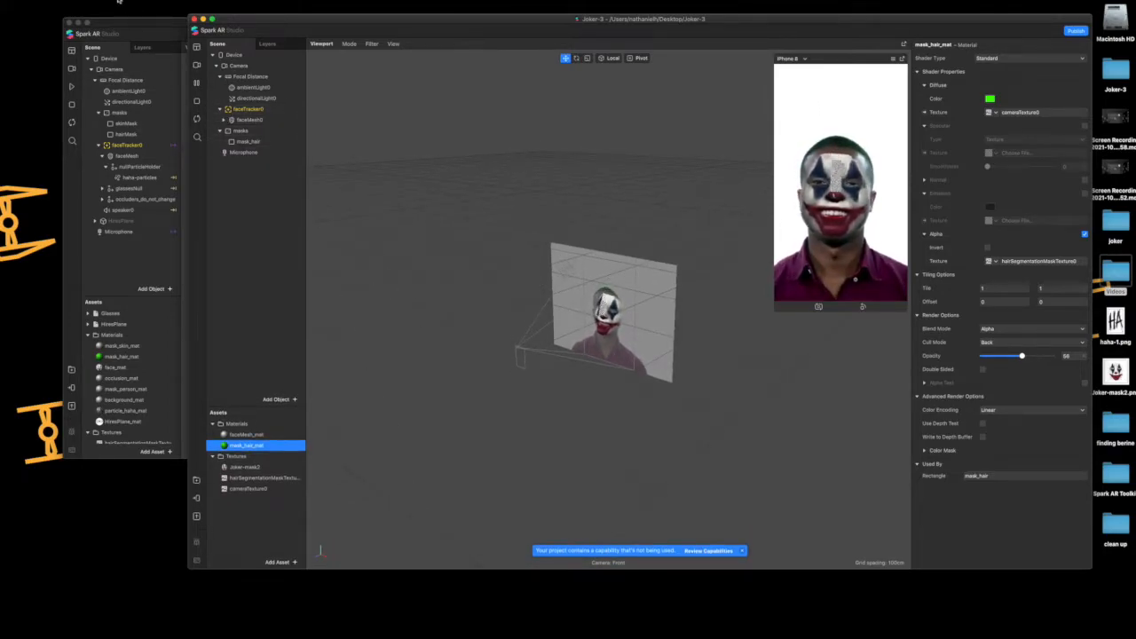
pyautogui.click(123, 1)
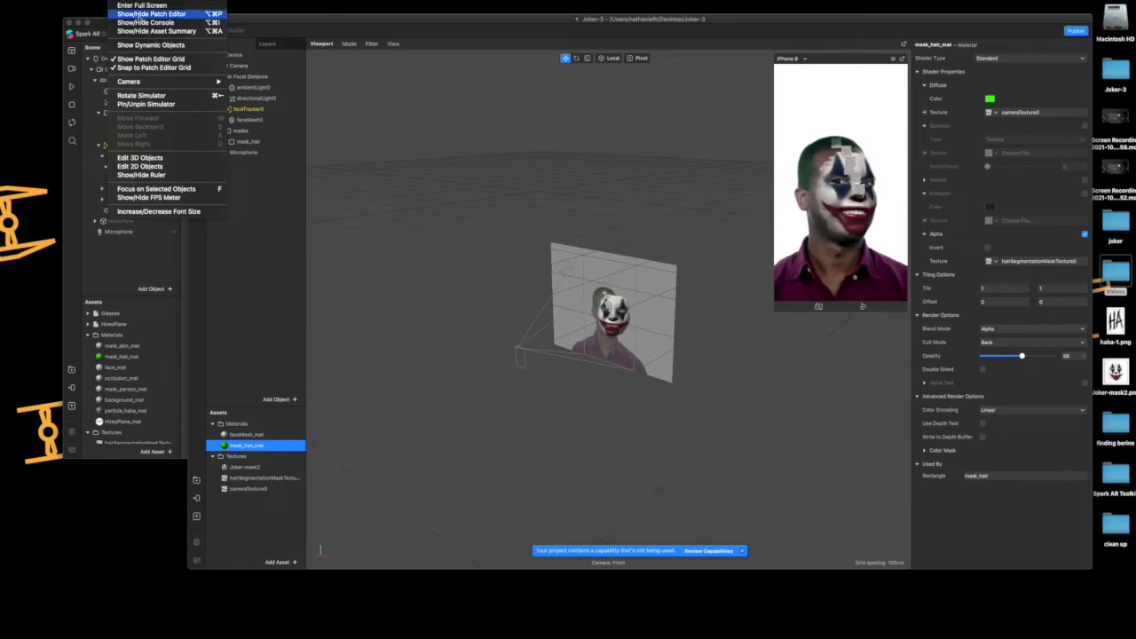
pyautogui.click(156, 15)
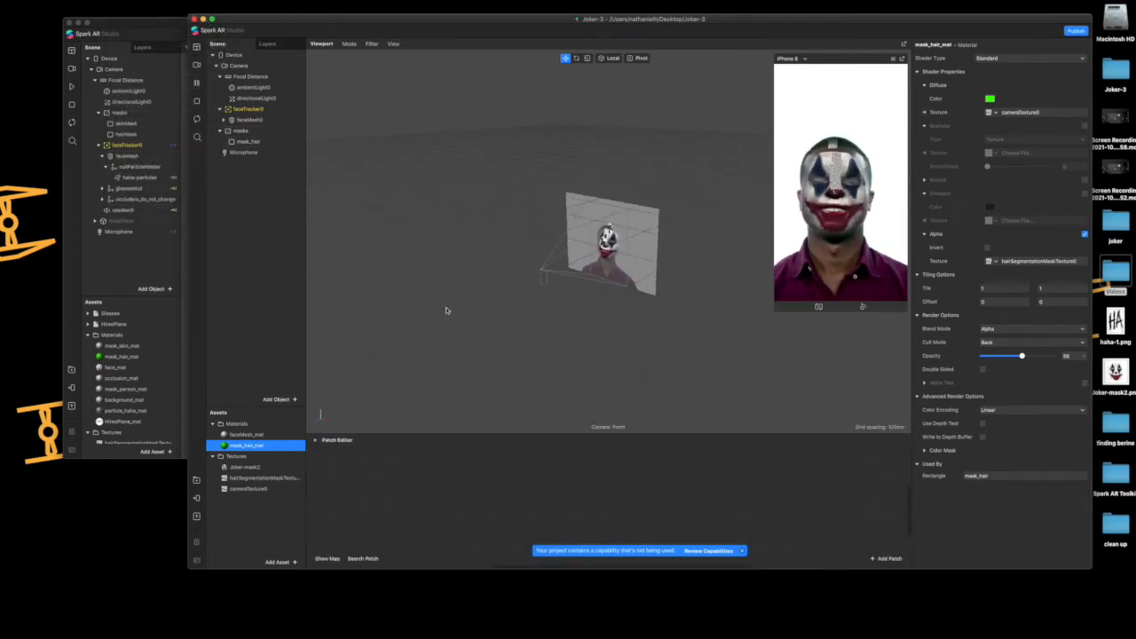
pyautogui.moveTo(474, 433); pyautogui.dragTo(469, 174)
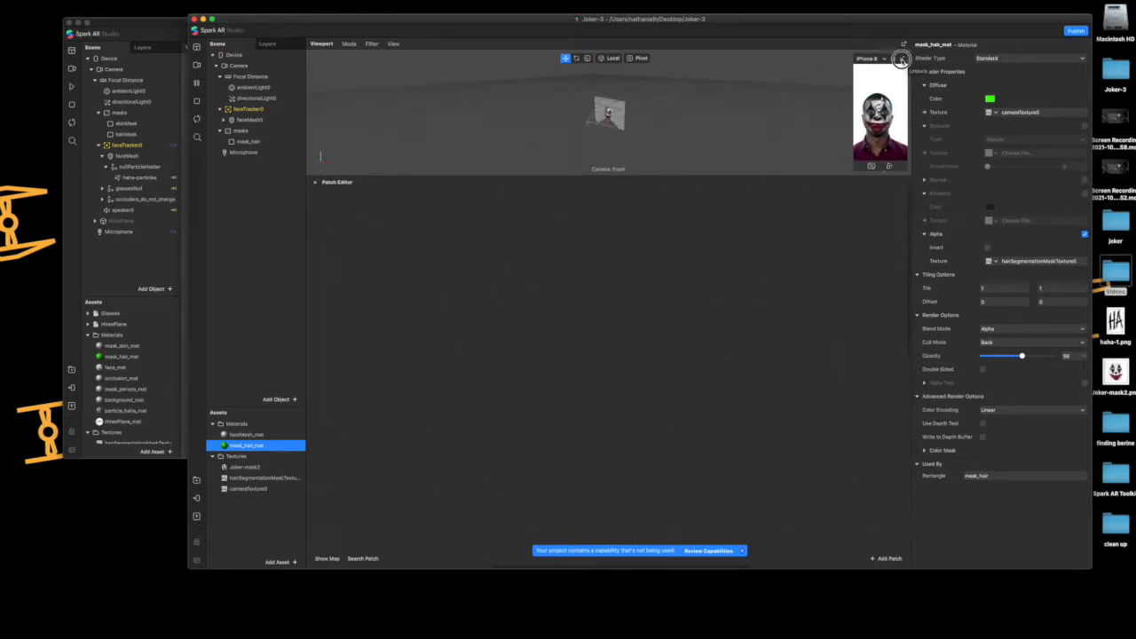
# Undock the iPhone 8 simulator, enlarge it, and arrange it beside the project window so the scene tree stays clear
pyautogui.moveTo(895, 66); pyautogui.dragTo(906, 49)
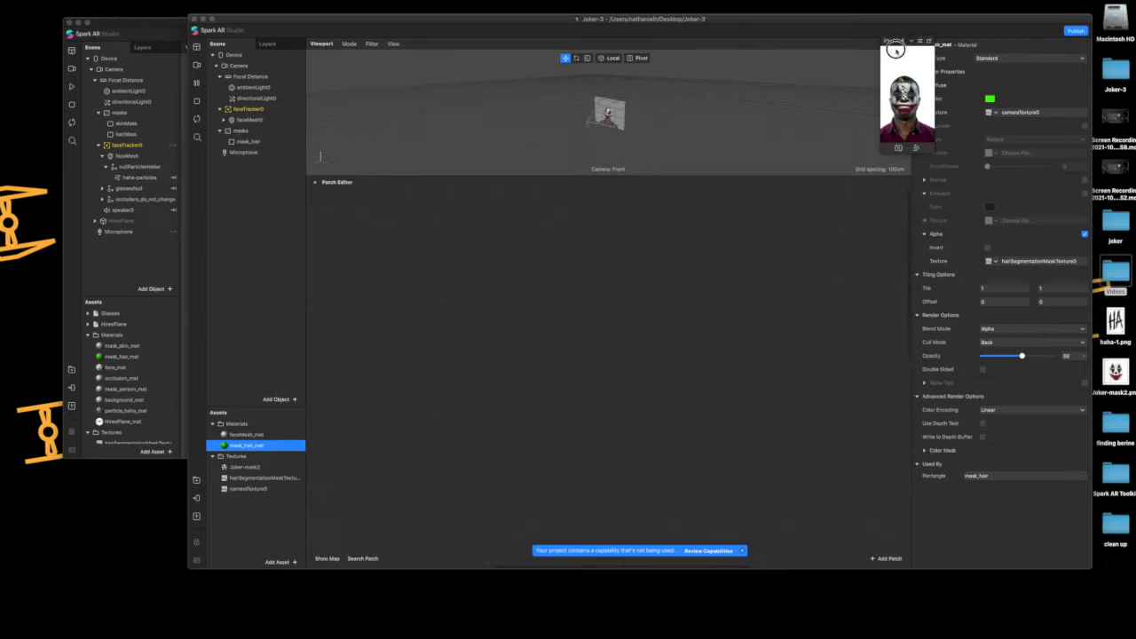
pyautogui.moveTo(881, 152); pyautogui.dragTo(725, 384)
pyautogui.moveTo(817, 42); pyautogui.dragTo(100, 89)
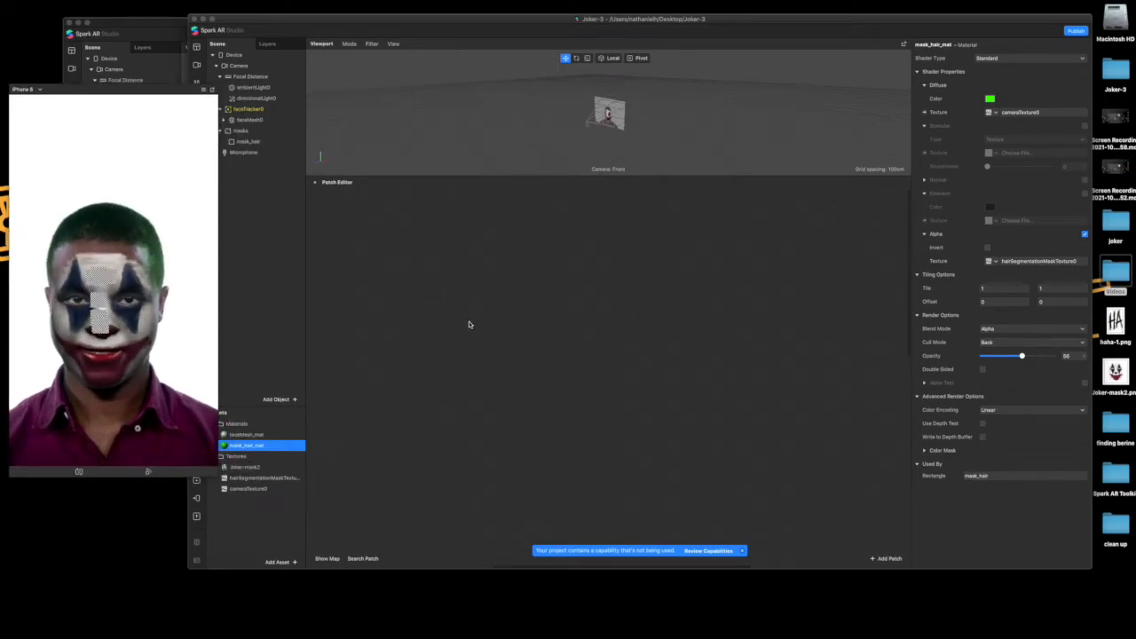
pyautogui.click(276, 223)
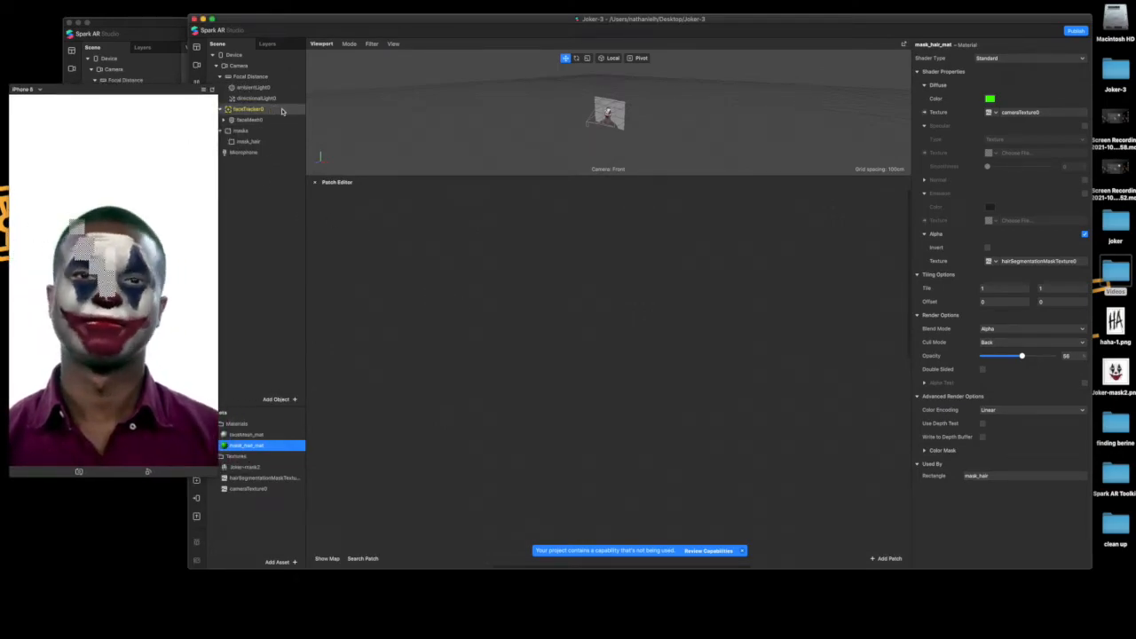
pyautogui.moveTo(291, 17); pyautogui.dragTo(309, 21)
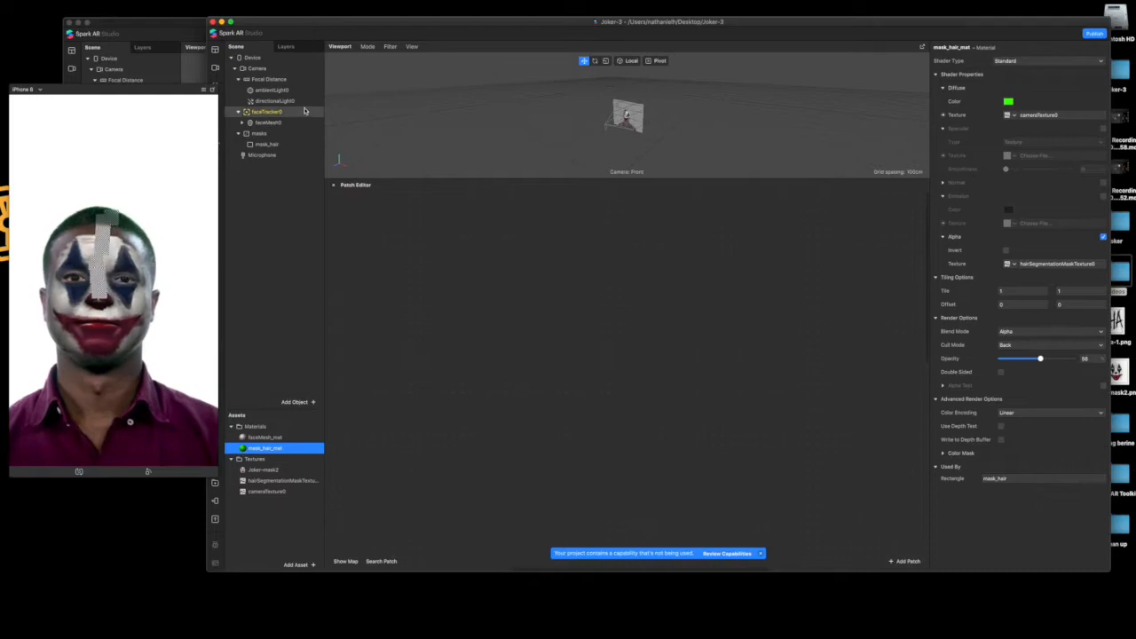
# Create a patch from faceTracker0
pyautogui.click(307, 114)
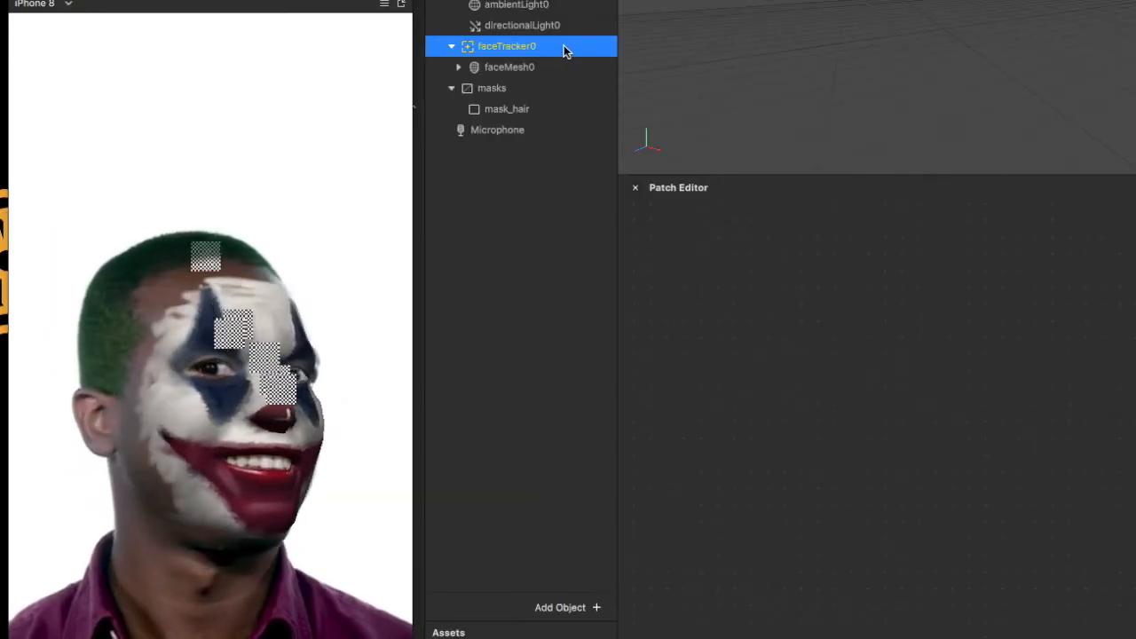
pyautogui.rightClick(298, 113)
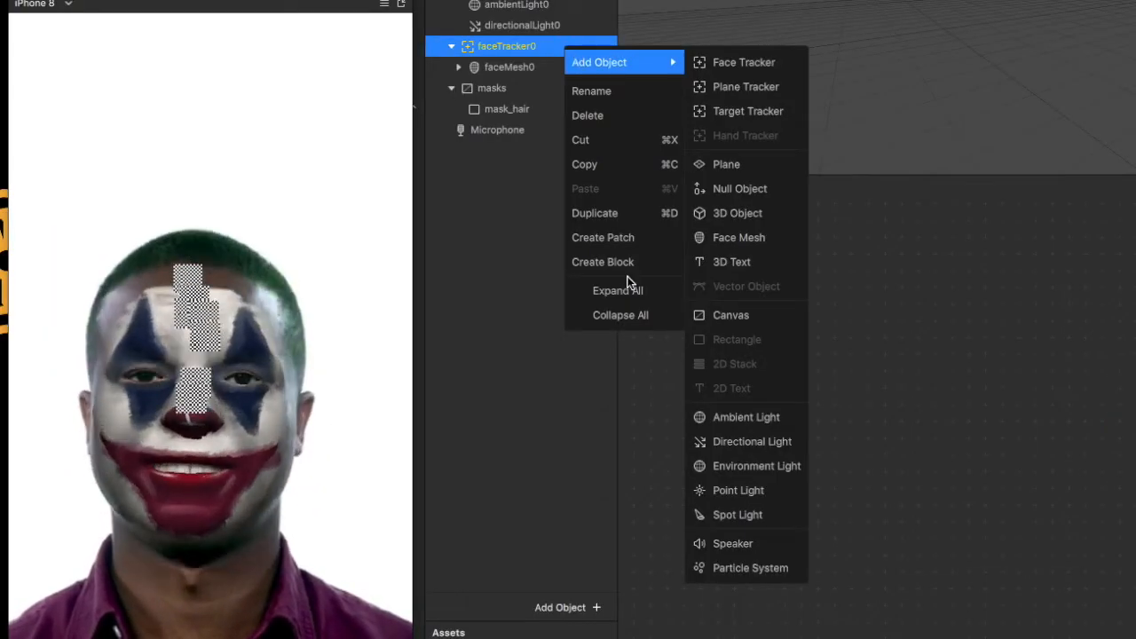
pyautogui.click(626, 238)
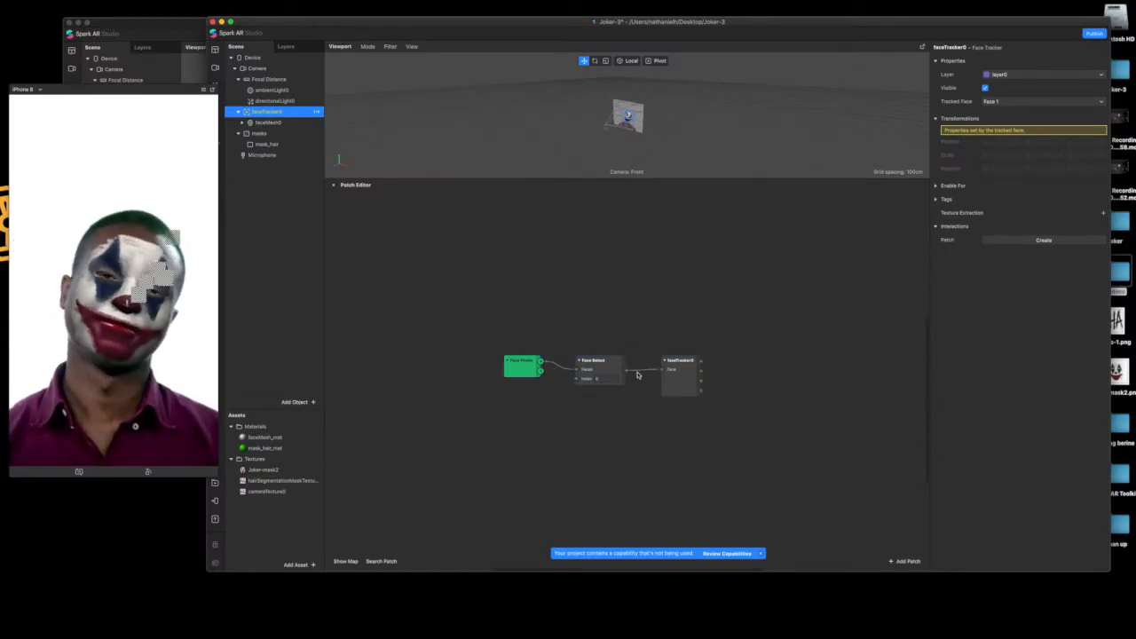
# Move the Face Finder, Face Select and faceTracker0 patches together to the upper part of the patch graph
pyautogui.scroll(3, 637, 374)
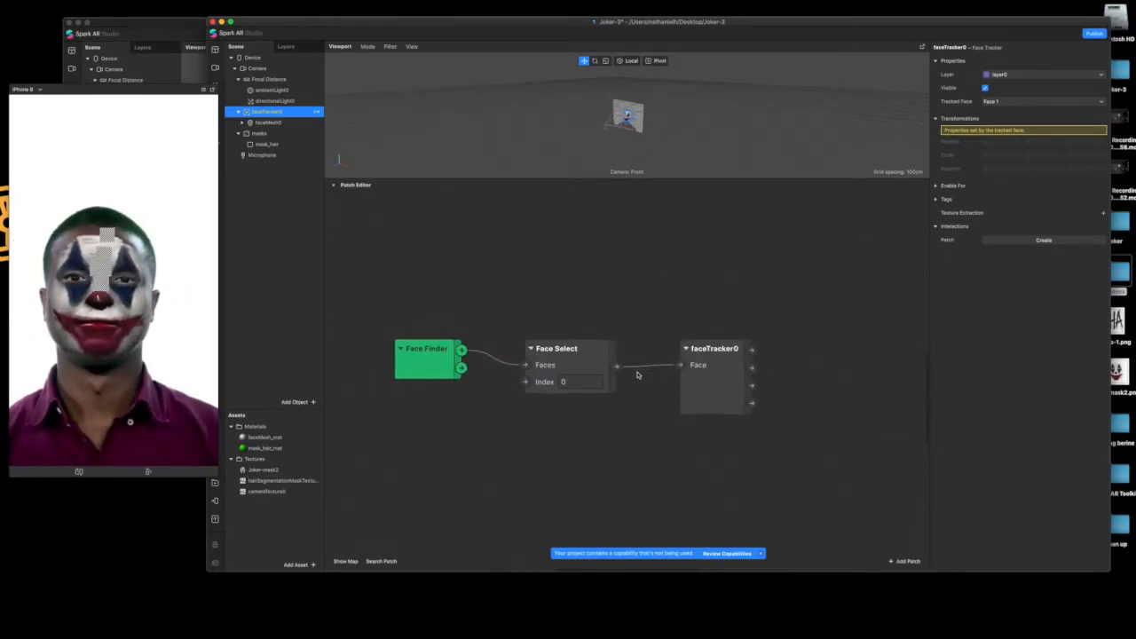
pyautogui.click(424, 367)
pyautogui.click(566, 349)
pyautogui.click(698, 361)
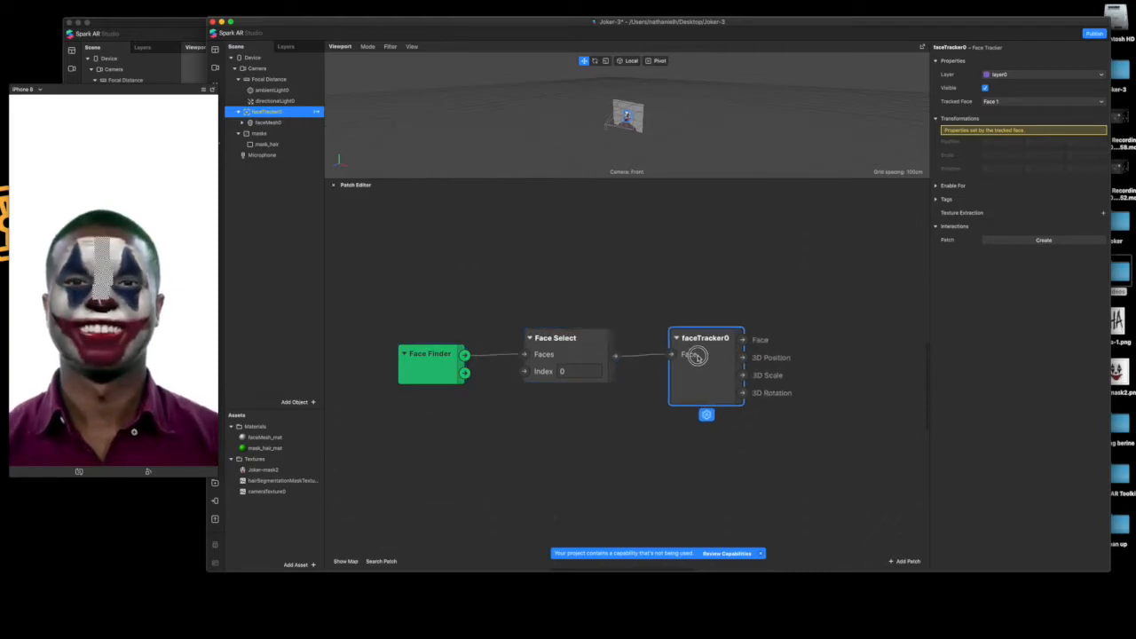
pyautogui.moveTo(758, 282); pyautogui.dragTo(410, 449)
pyautogui.moveTo(698, 370); pyautogui.dragTo(622, 275)
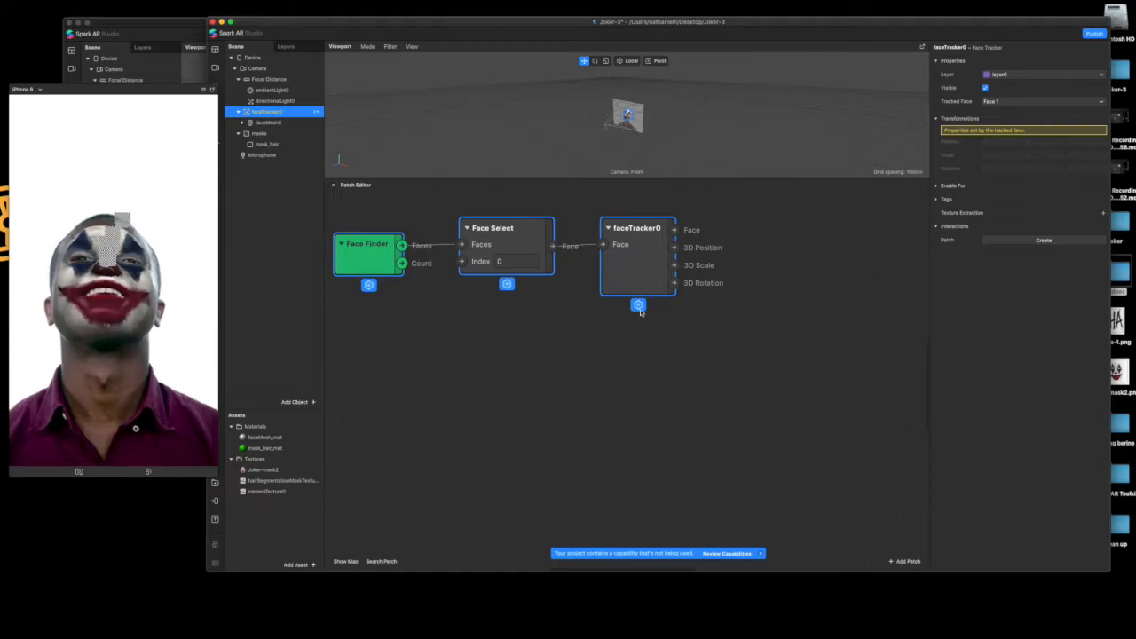
pyautogui.click(560, 374)
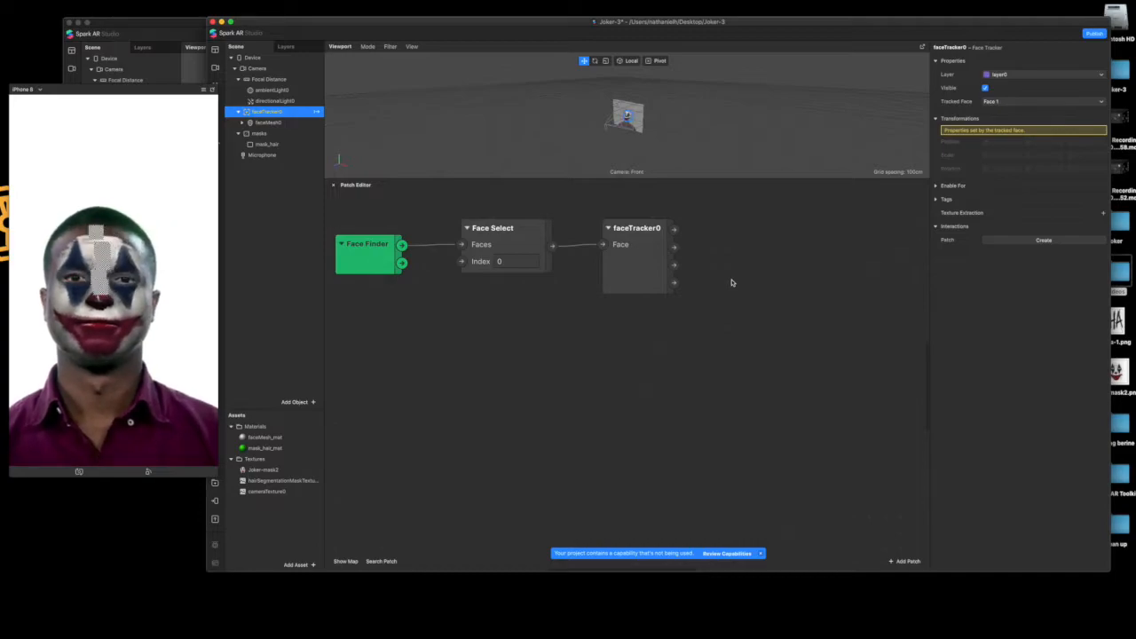
# Add a Mouth Open patch connected to the Face output of faceTracker0
pyautogui.moveTo(674, 229); pyautogui.dragTo(750, 234)
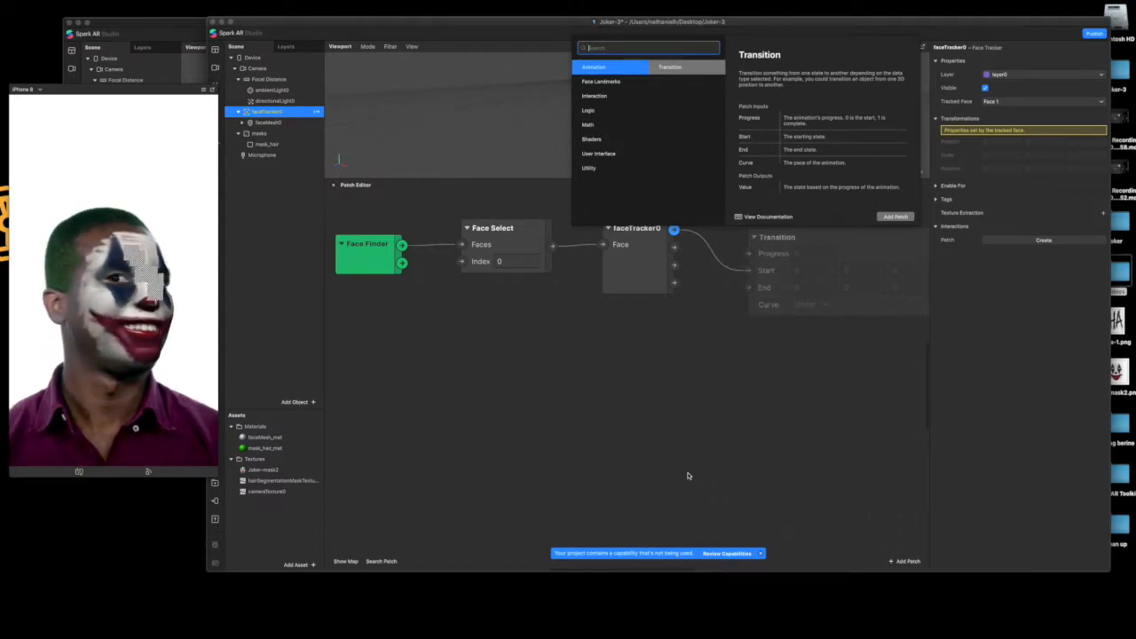
pyautogui.write('mou')
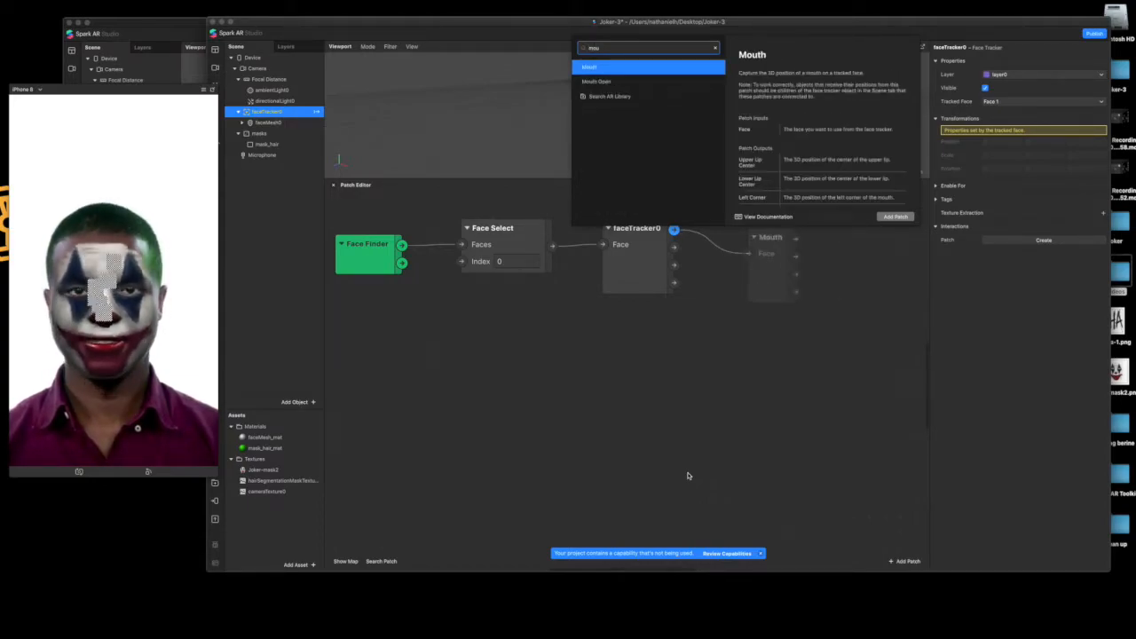
pyautogui.press('Down')
pyautogui.press('Return')
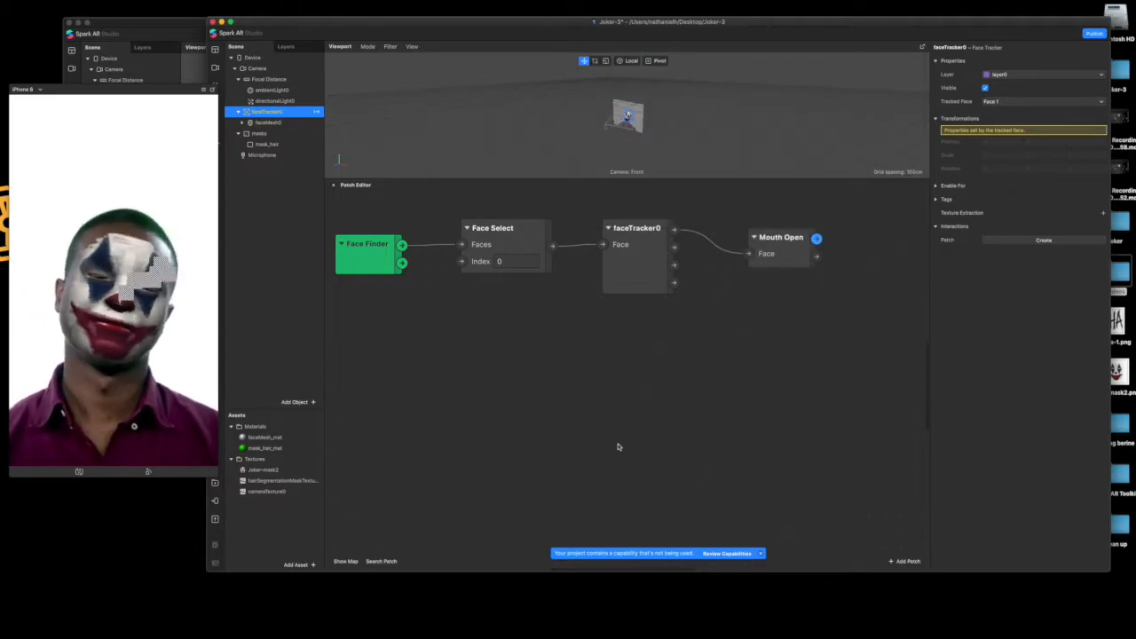
# Connect an If Then Else patch to the first output of Mouth Open and set its Then value to 50
pyautogui.moveTo(813, 238); pyautogui.dragTo(857, 215)
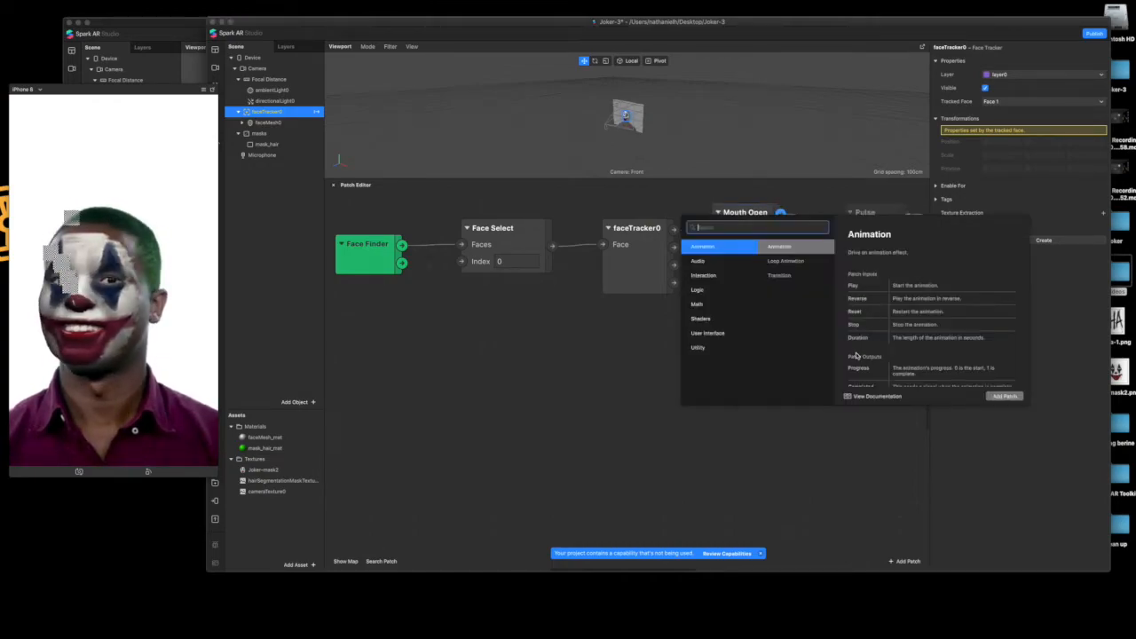
pyautogui.write('i')
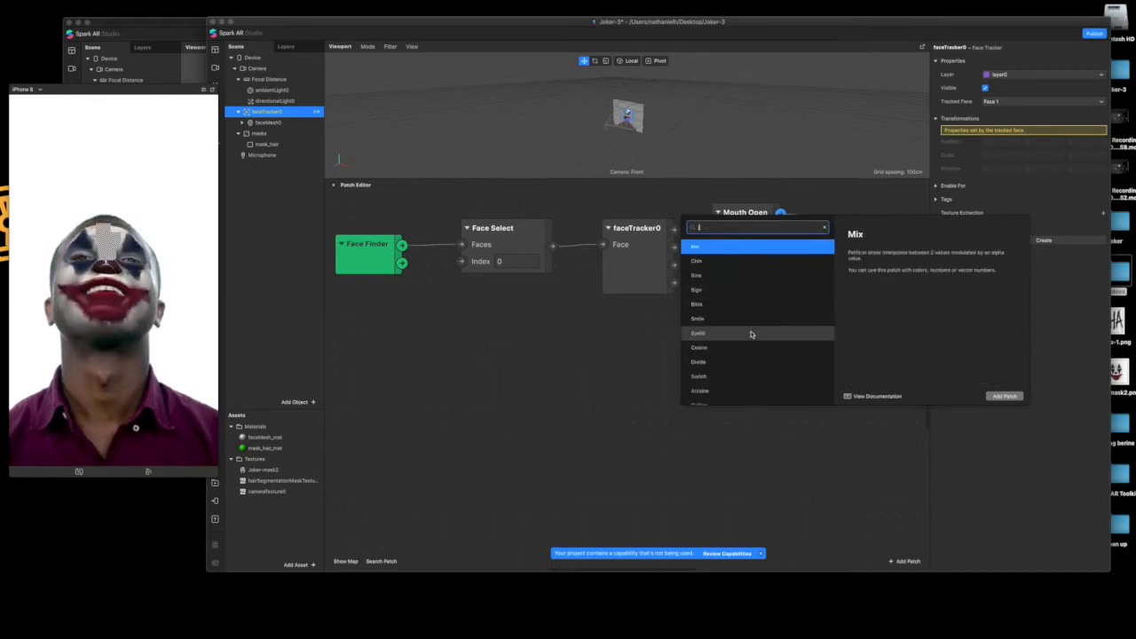
pyautogui.write('f th')
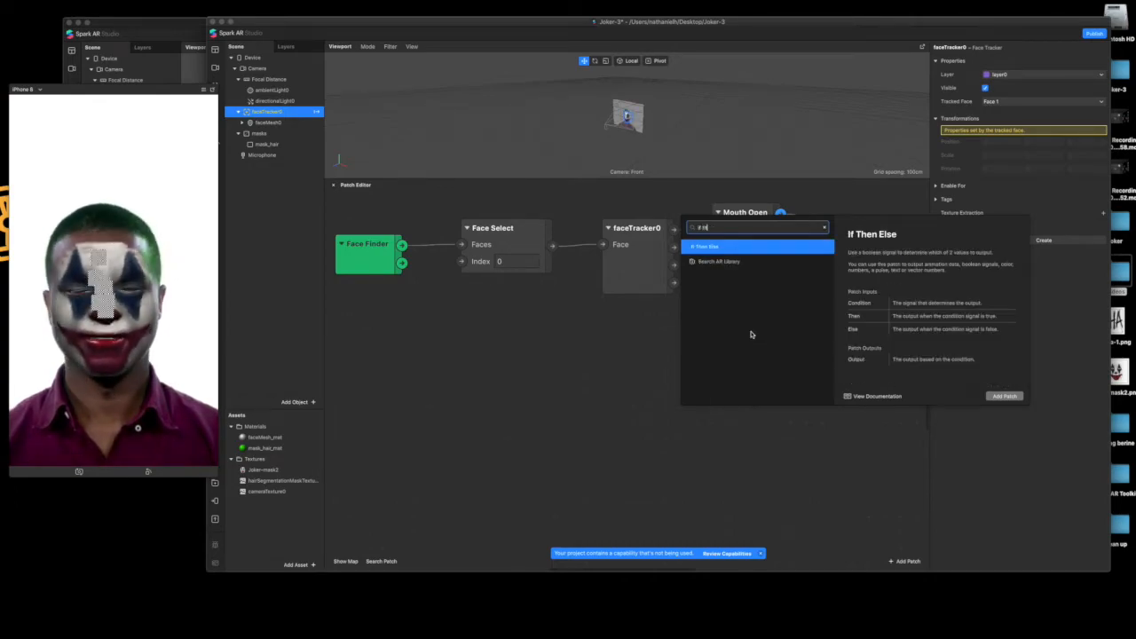
pyautogui.press('Return')
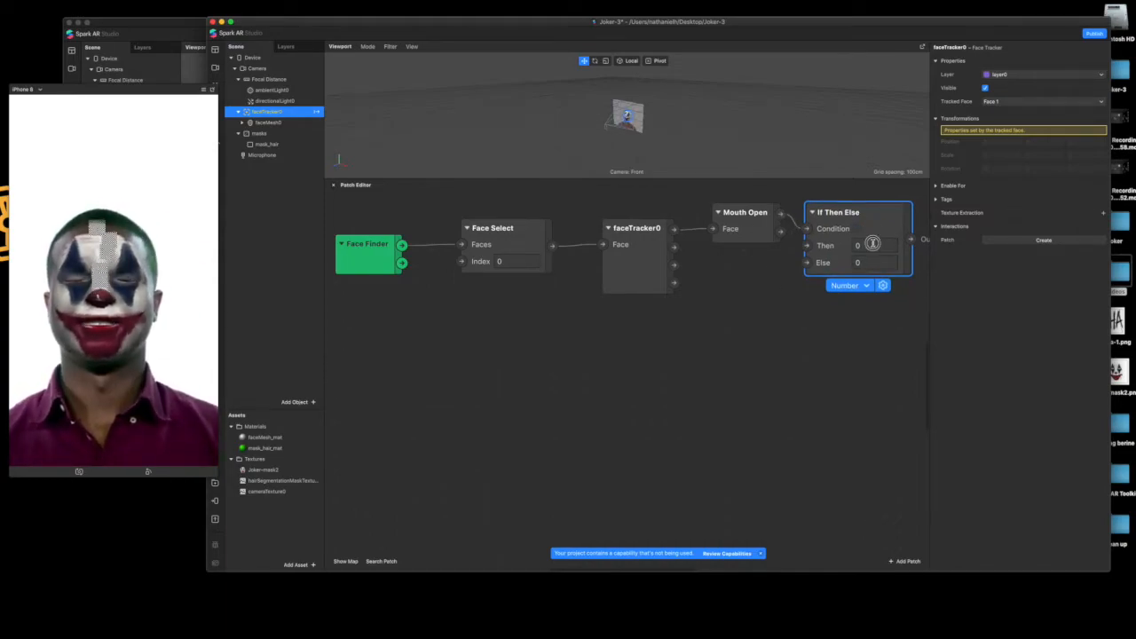
pyautogui.click(866, 245)
pyautogui.write('50')
pyautogui.press('Return')
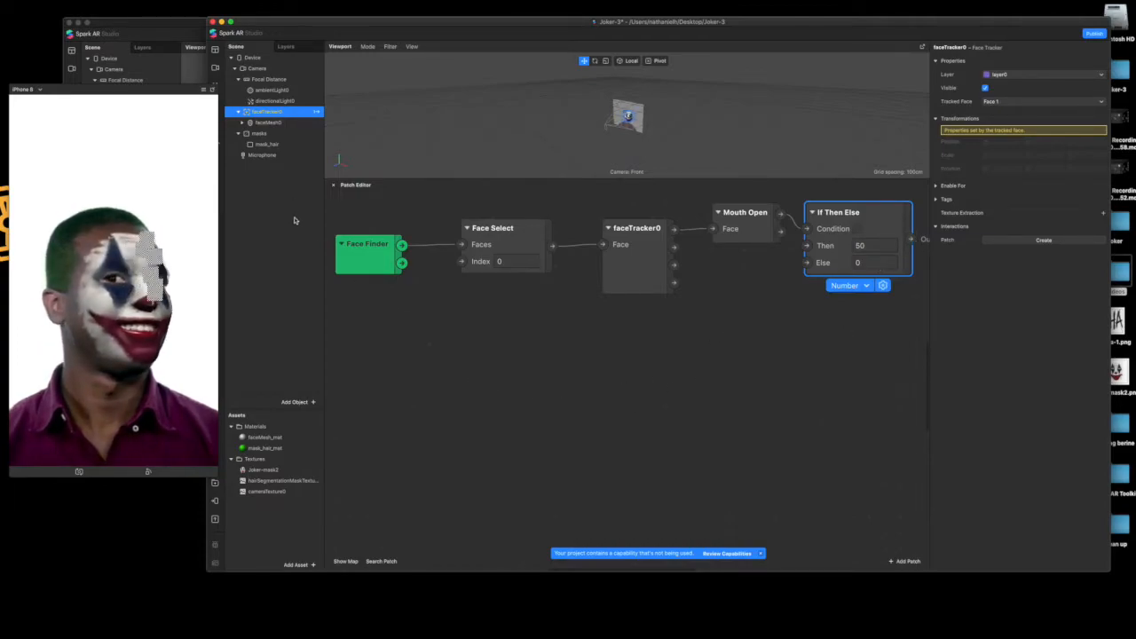
# Create a Birthrate patch for emitter0 and place it next to the If Then Else patch
pyautogui.click(243, 123)
pyautogui.click(251, 134)
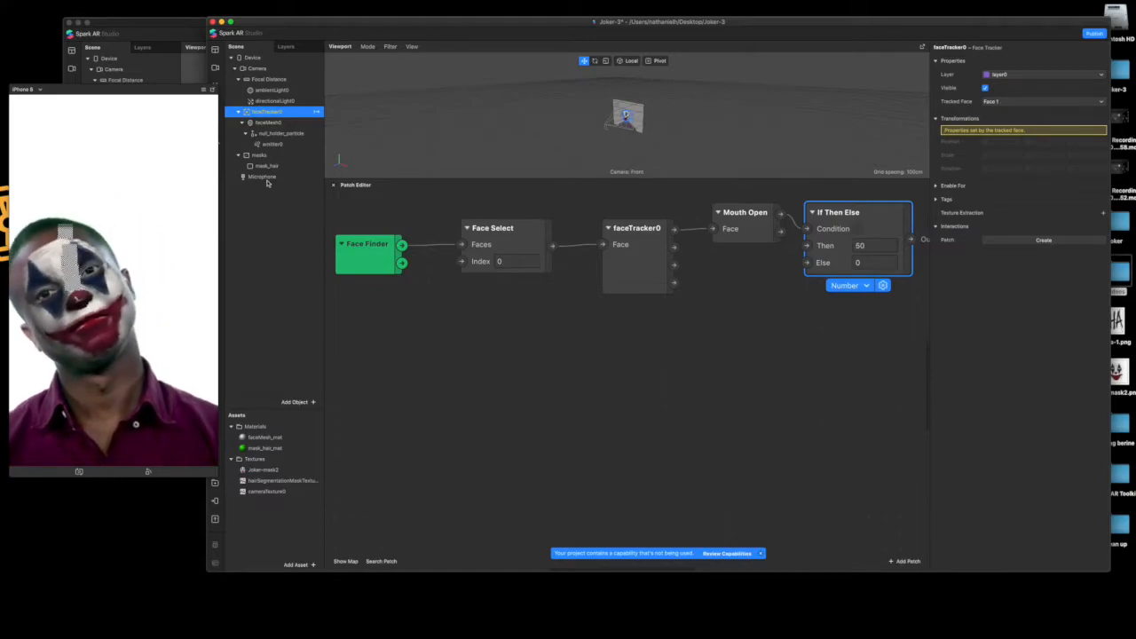
pyautogui.click(263, 144)
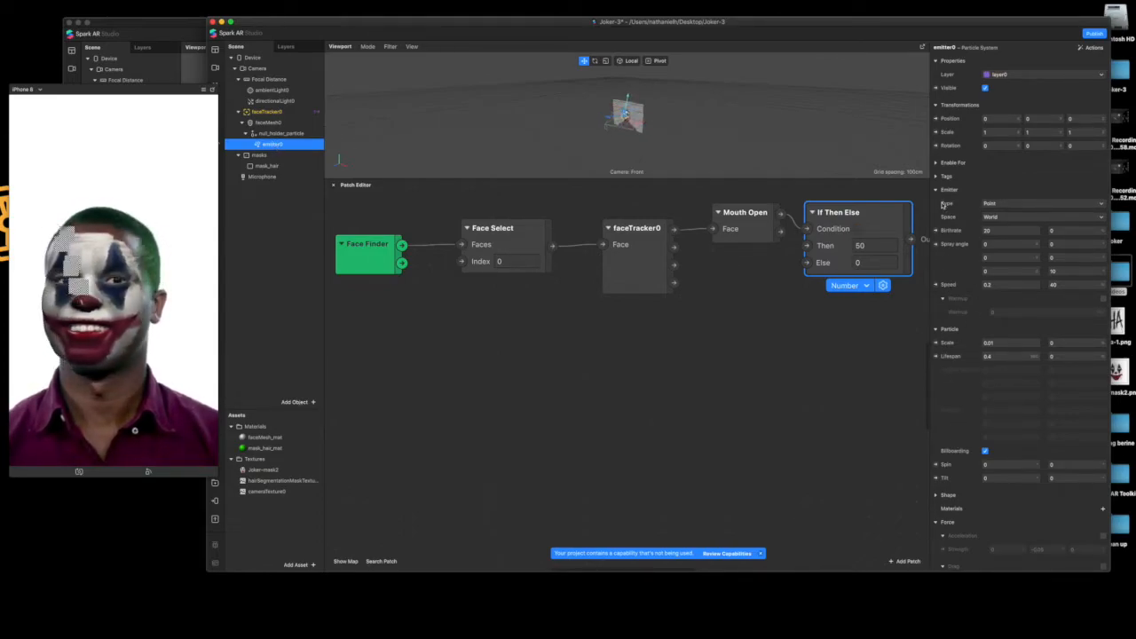
pyautogui.click(936, 231)
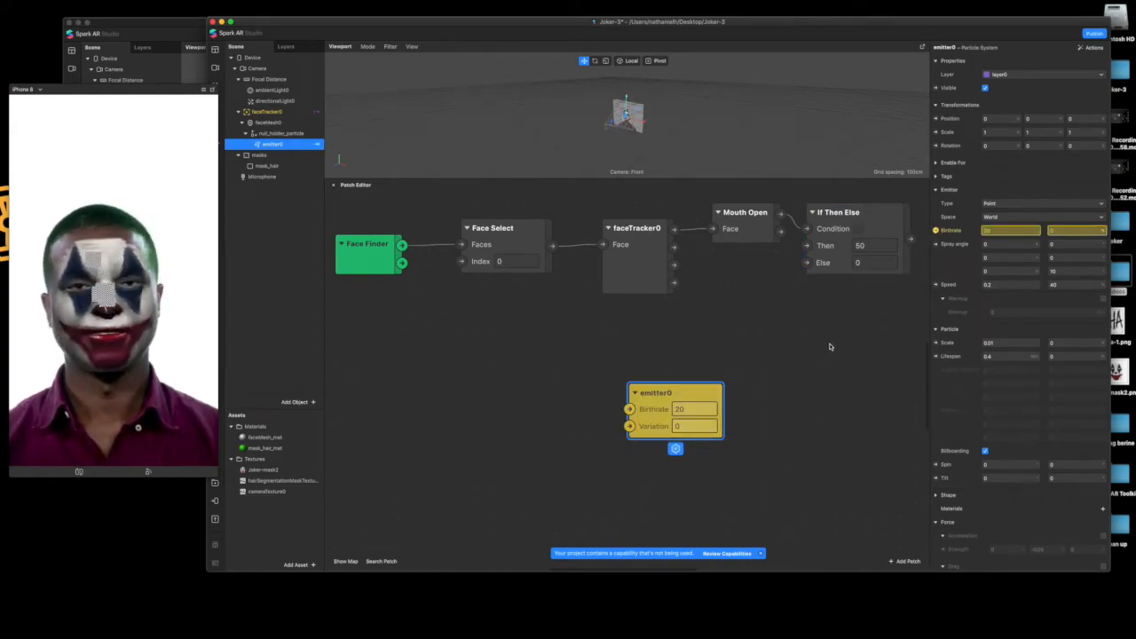
pyautogui.hscroll(5, 782, 310)
pyautogui.moveTo(540, 393); pyautogui.dragTo(866, 243)
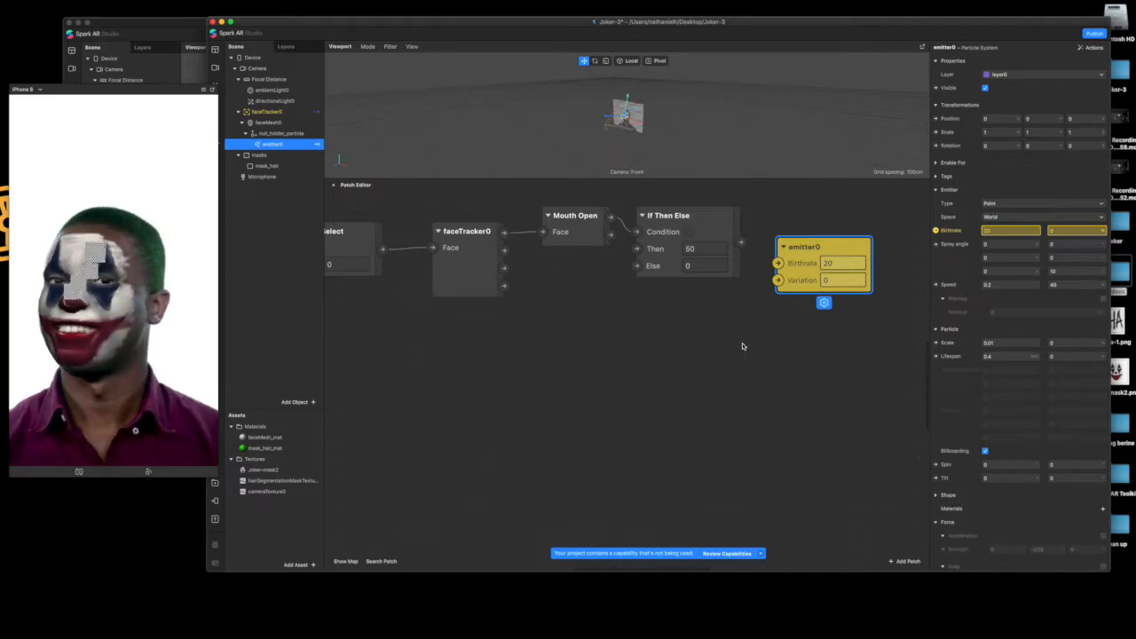
# Connect the If Then Else output to the Birthrate input of emitter0 and set the particle lifespan to 10
pyautogui.moveTo(740, 242); pyautogui.dragTo(778, 263)
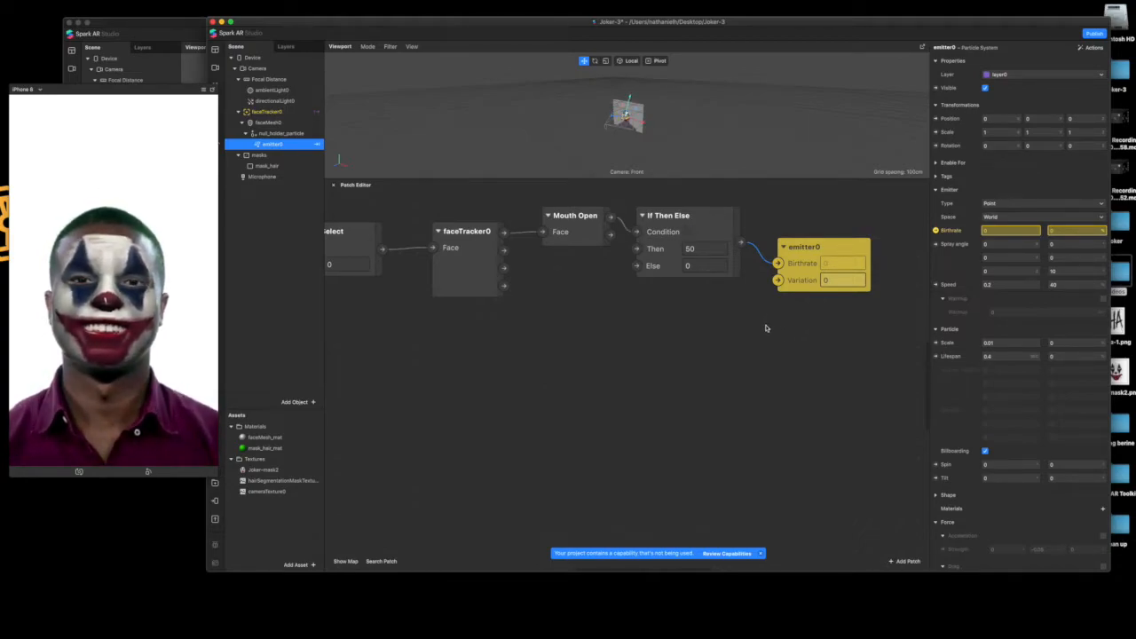
pyautogui.click(995, 356)
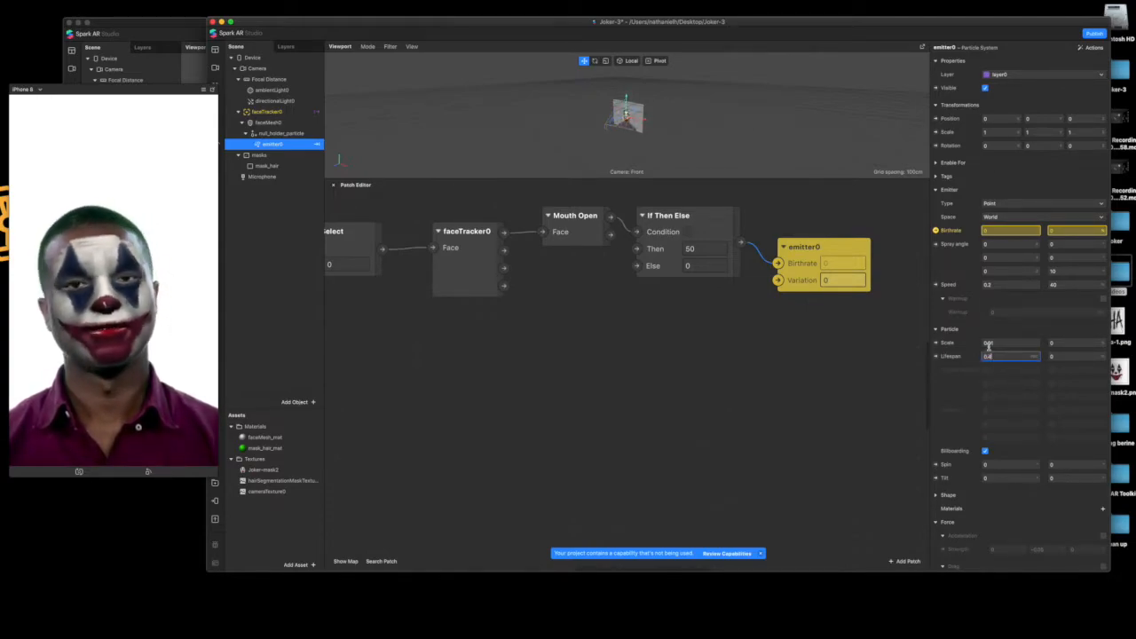
pyautogui.write('0')
pyautogui.press('Return')
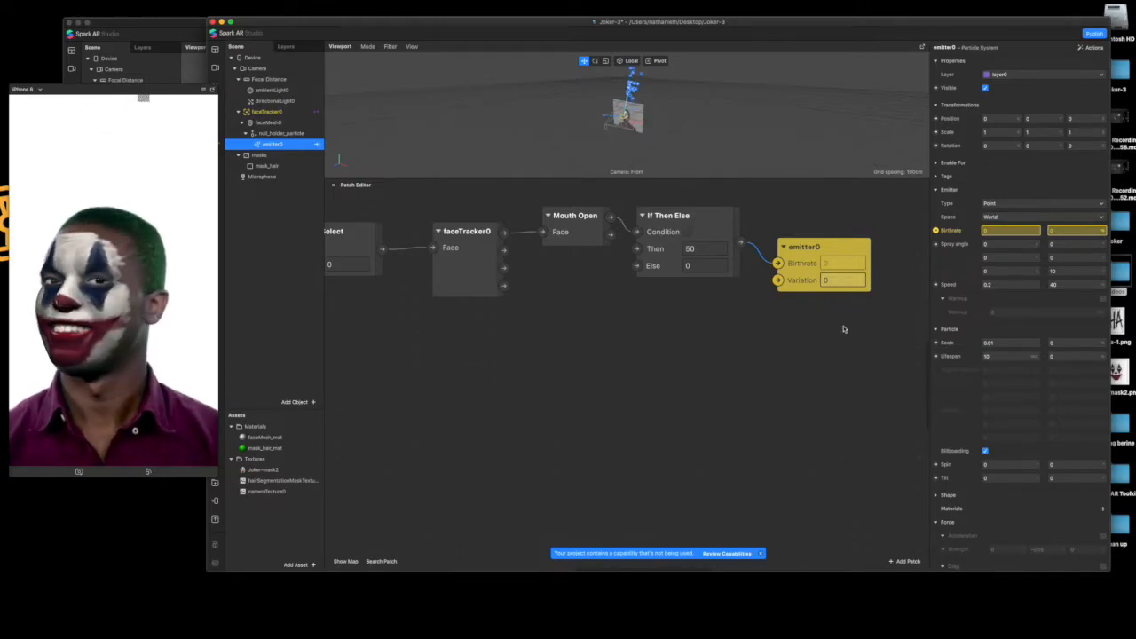
# Create a new material for emitter0 and rename it haha_mat
pyautogui.scroll(-2, 967, 396)
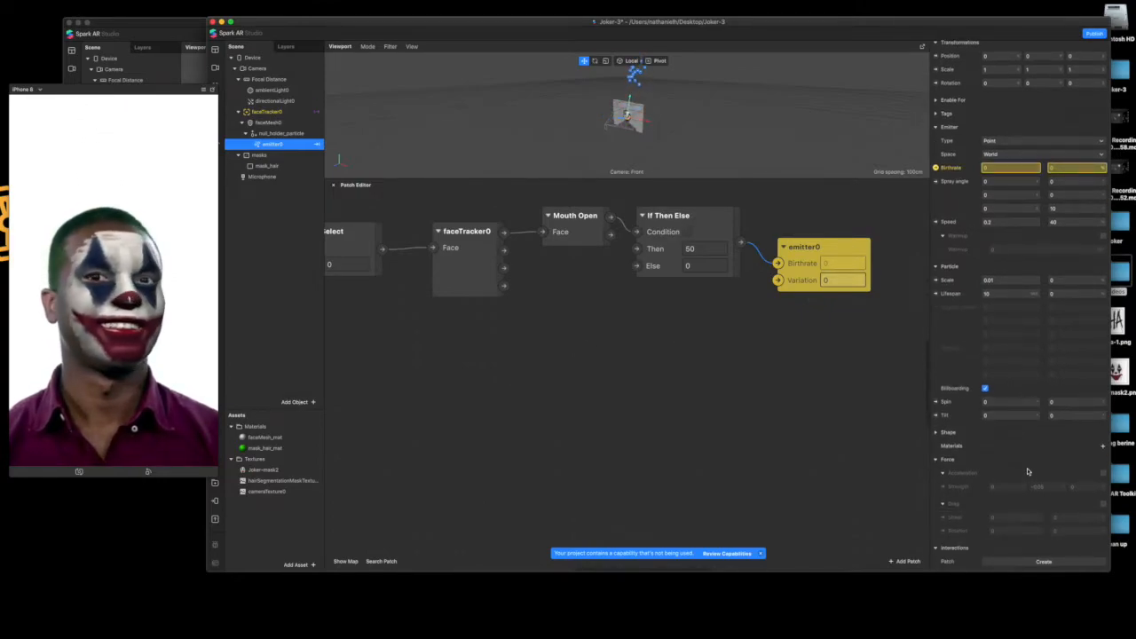
pyautogui.click(1101, 447)
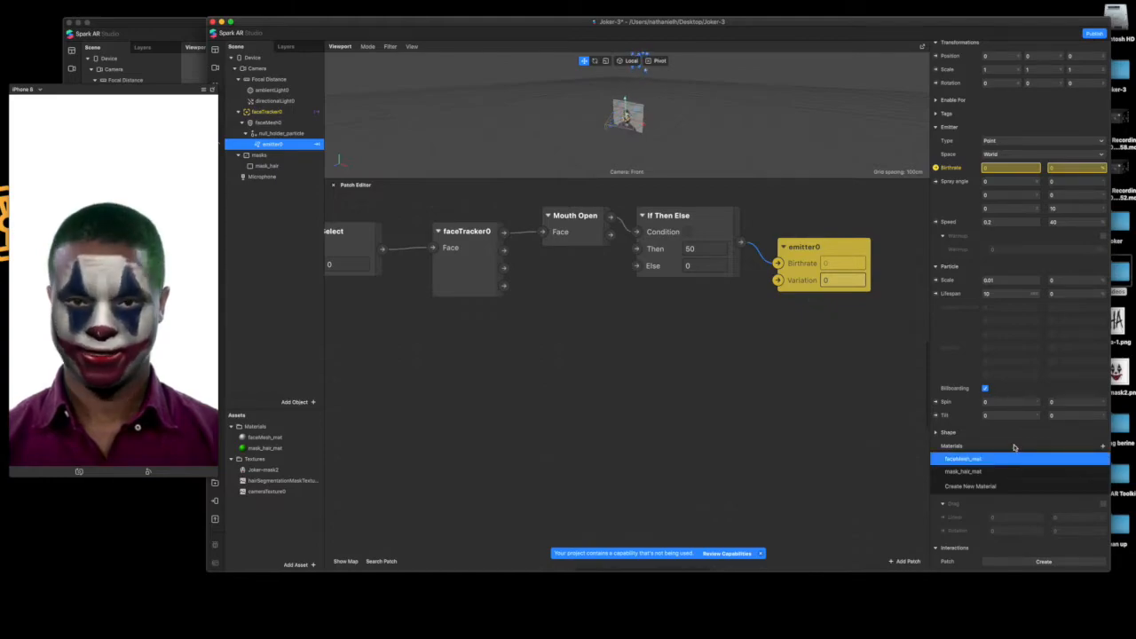
pyautogui.click(973, 486)
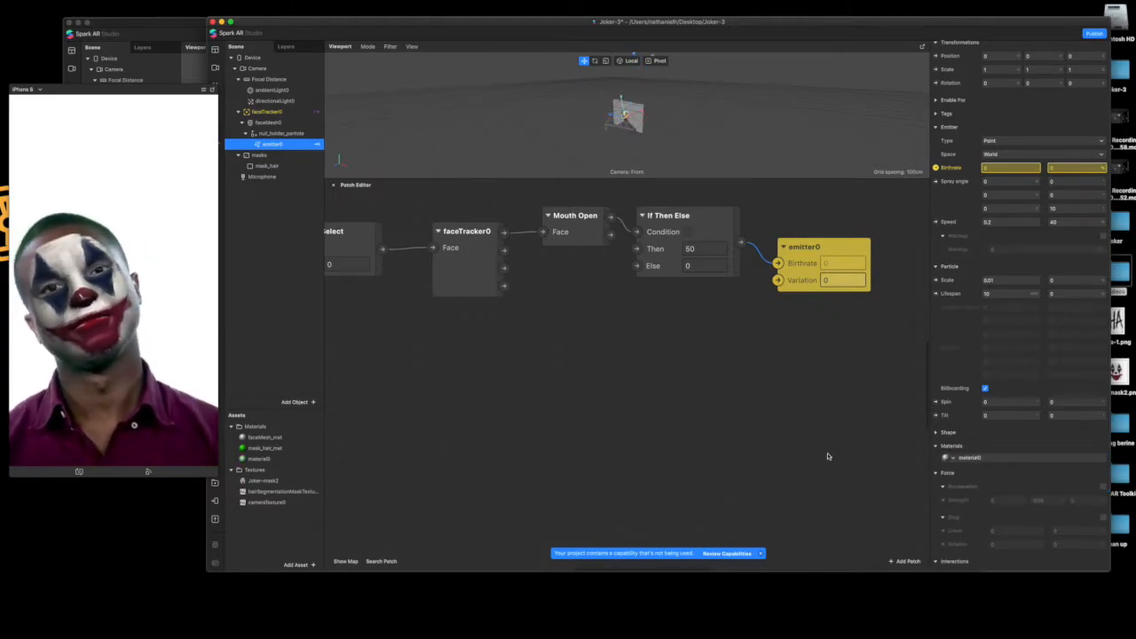
pyautogui.click(970, 459)
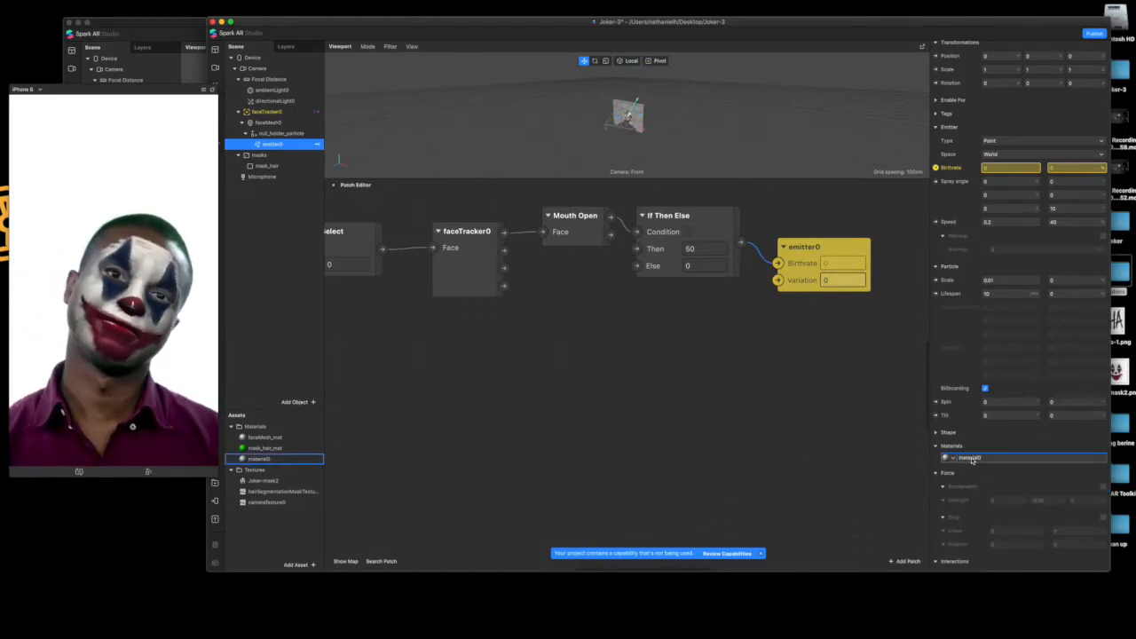
pyautogui.doubleClick(296, 459)
pyautogui.write('hair_mat')
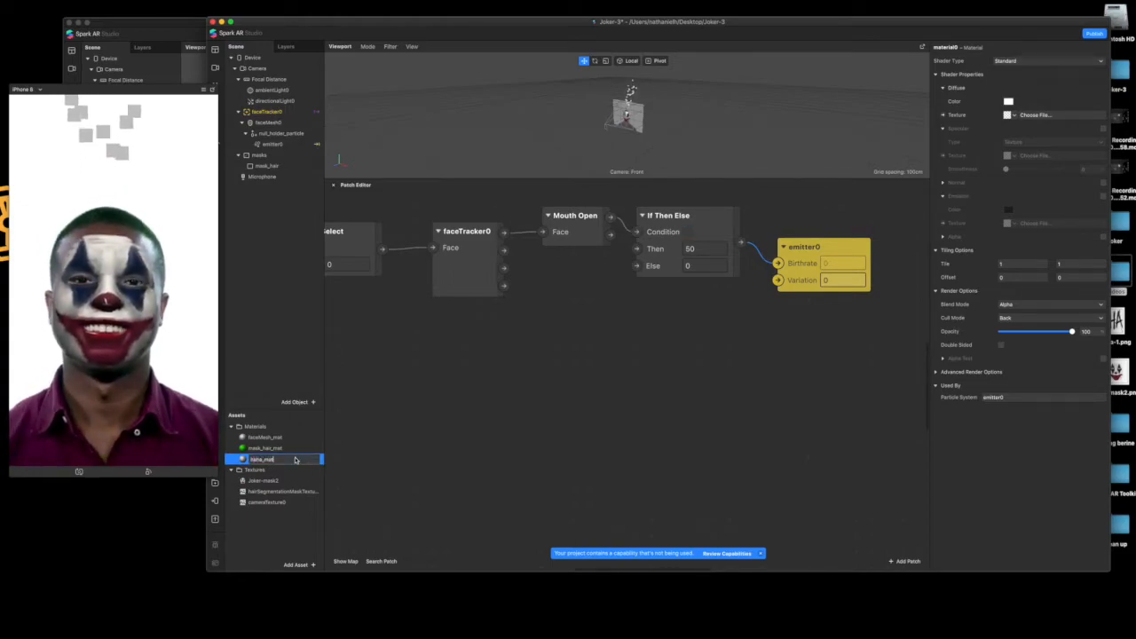
pyautogui.press('Return')
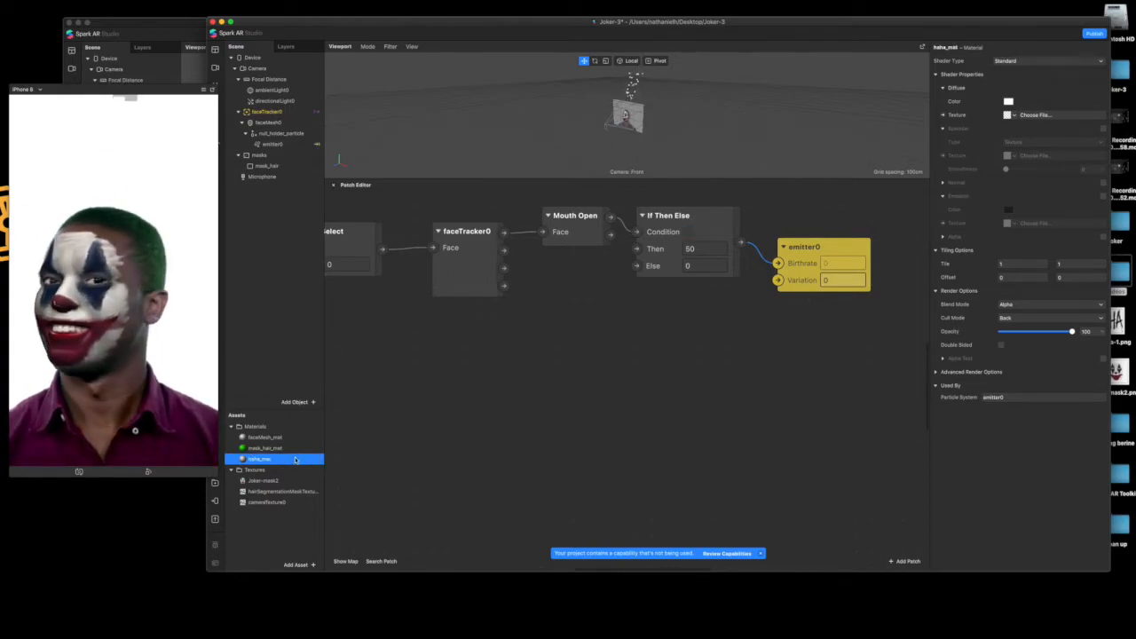
# Set the haha_mat shader type to Flat and import haha-1.png from the Desktop as its diffuse texture
pyautogui.click(1012, 62)
pyautogui.click(1021, 71)
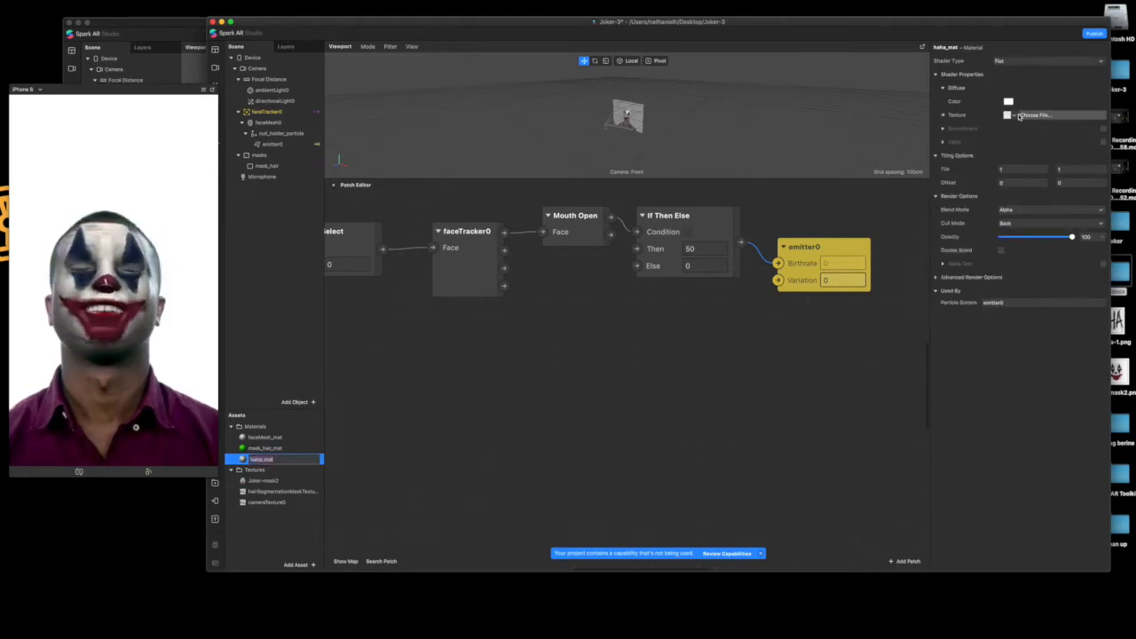
pyautogui.click(1023, 116)
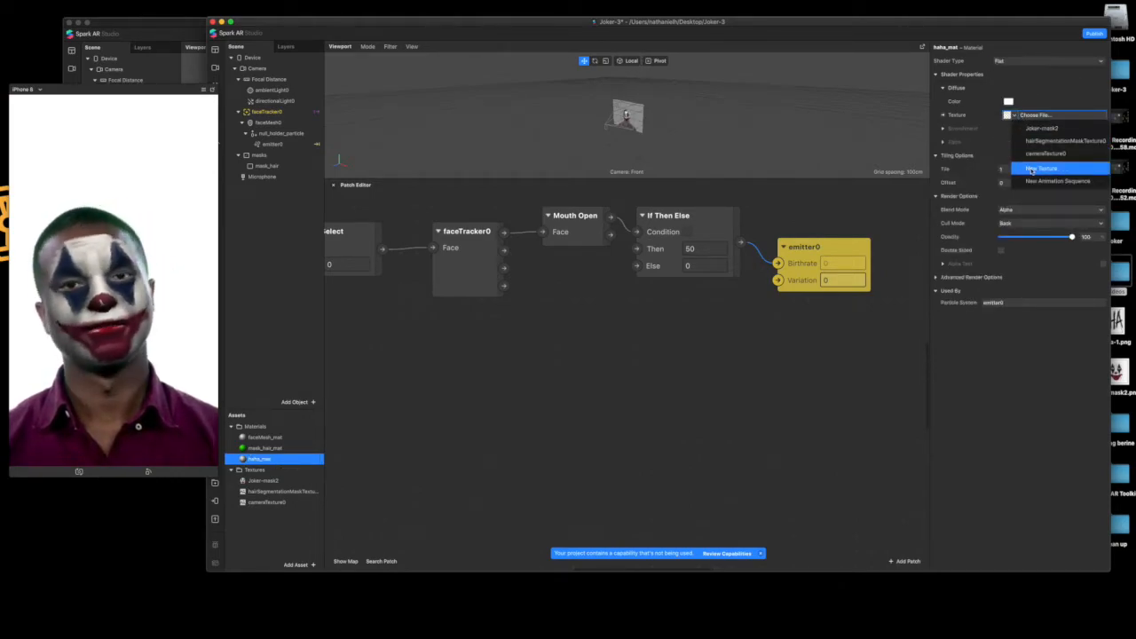
pyautogui.click(1043, 169)
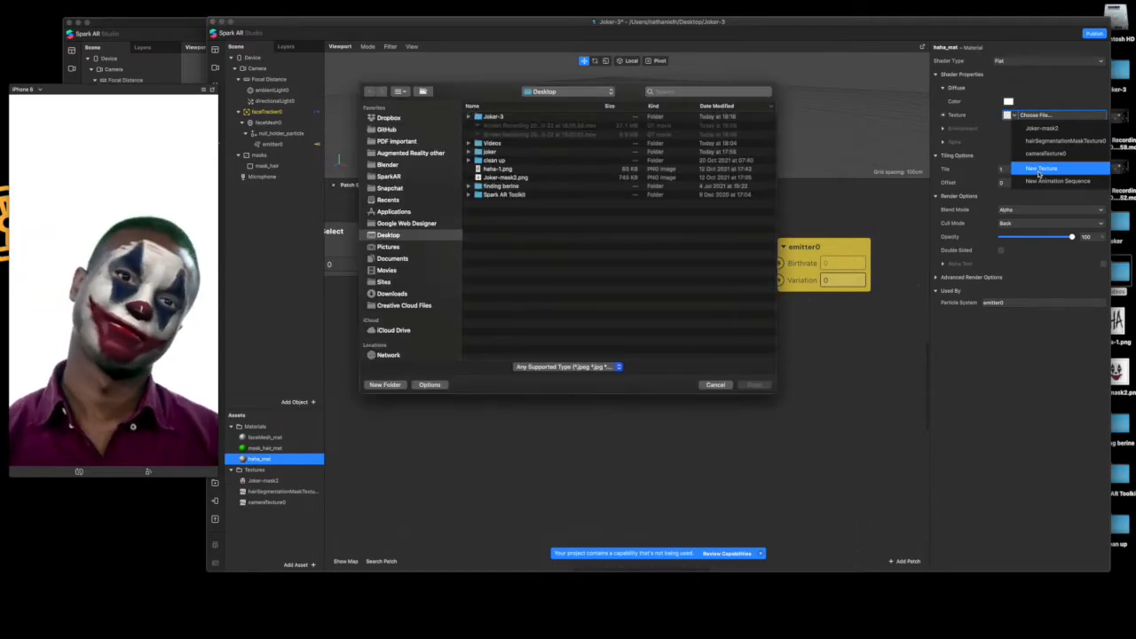
pyautogui.click(568, 169)
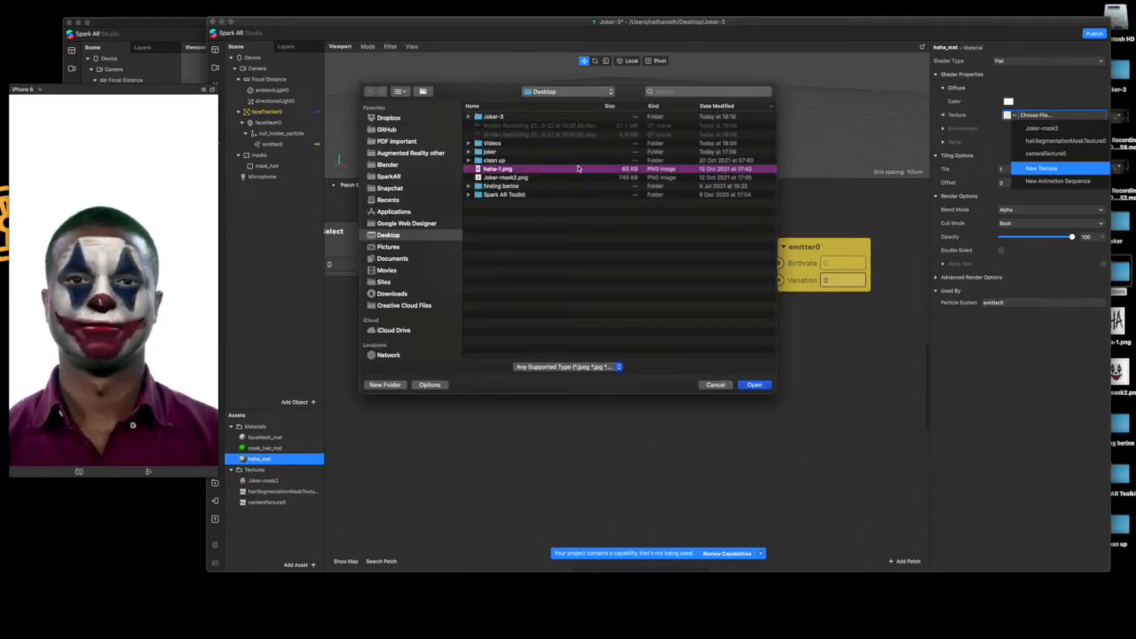
pyautogui.doubleClick(577, 169)
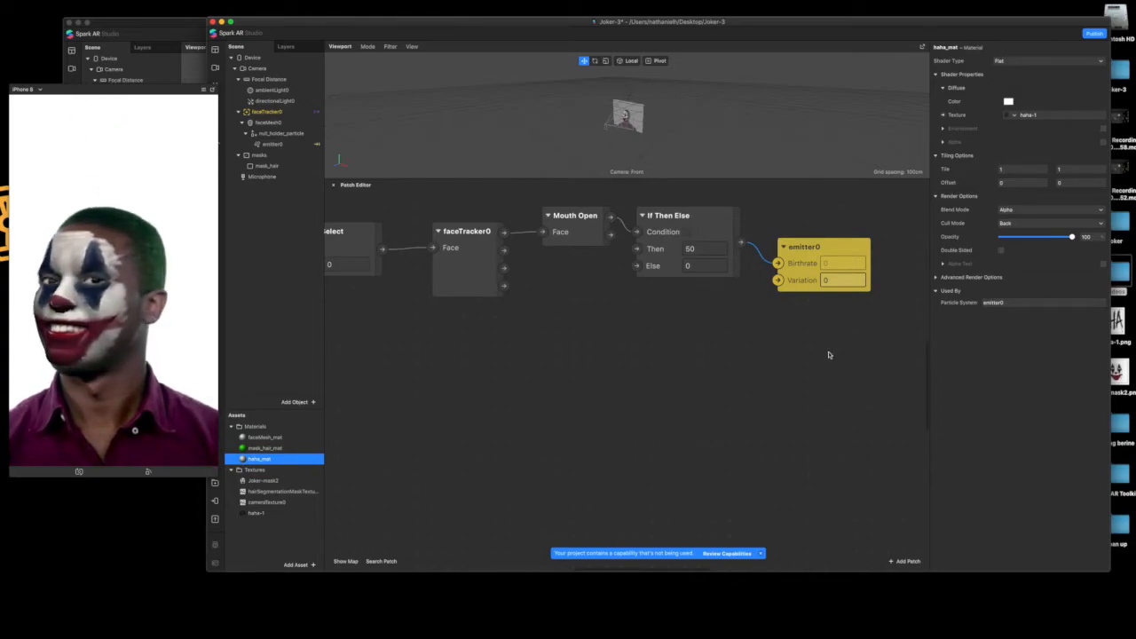
# Set the particle scale variation of emitter0 to 50%
pyautogui.click(822, 264)
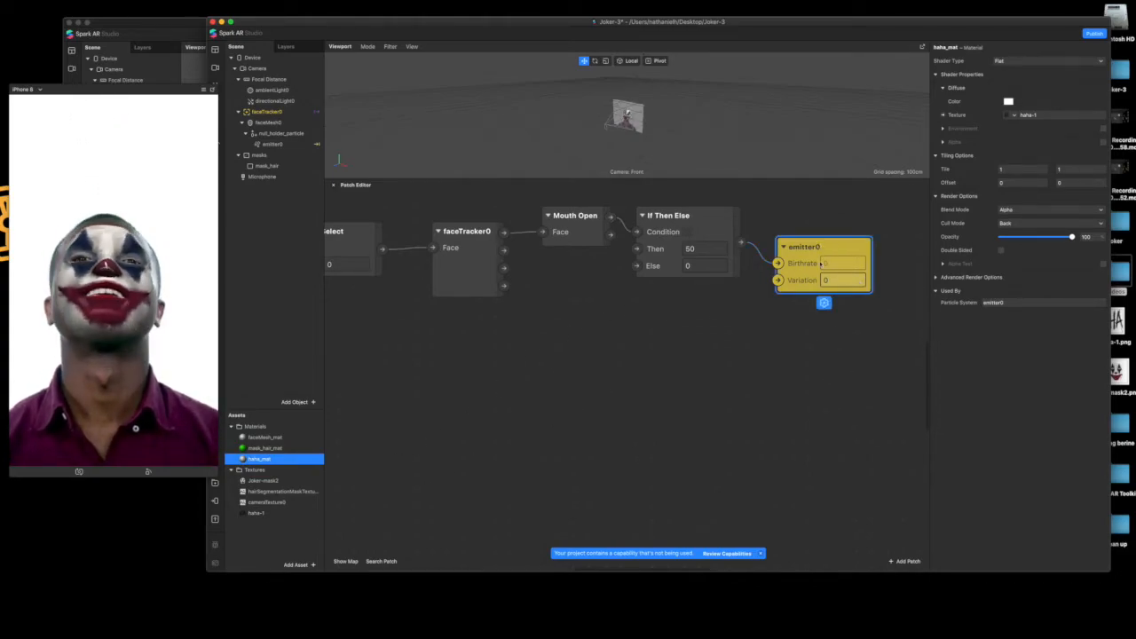
pyautogui.click(280, 145)
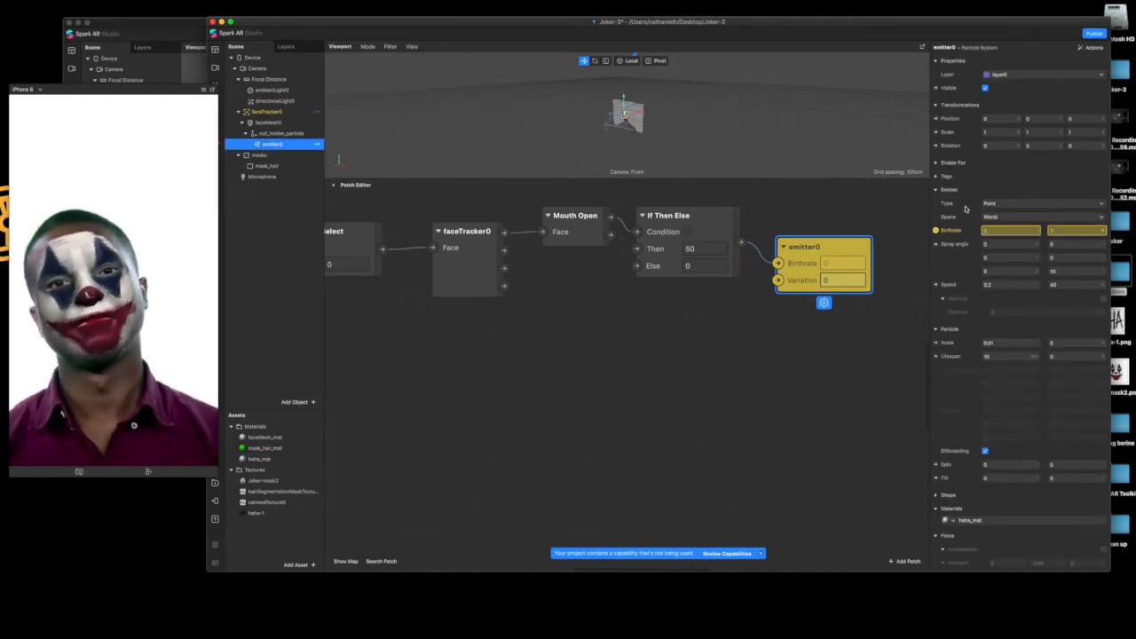
pyautogui.click(1002, 342)
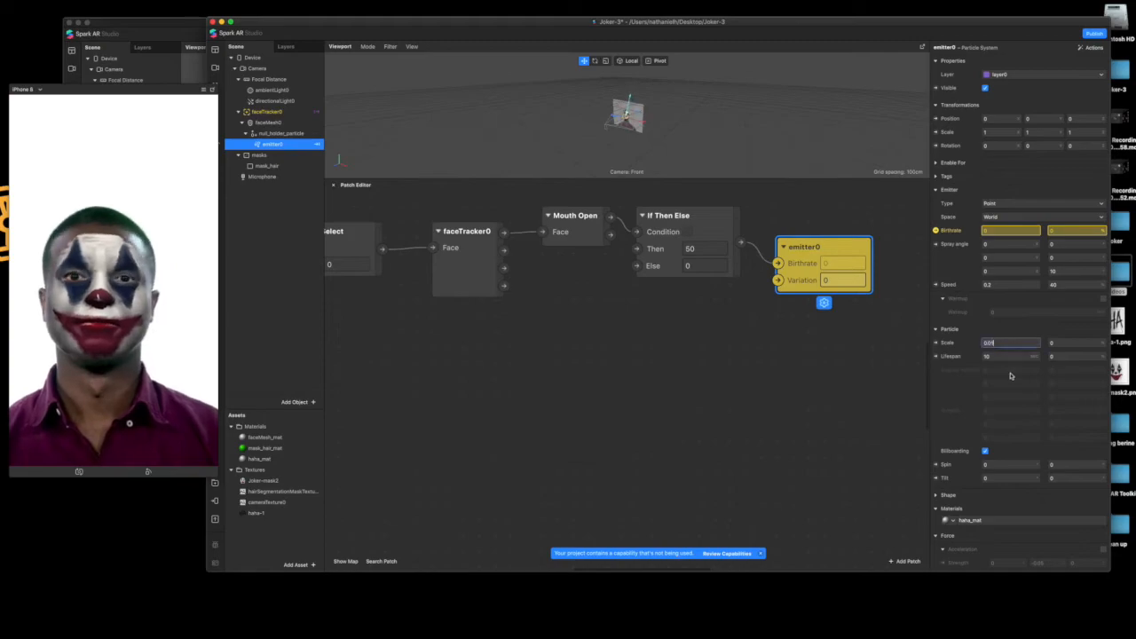
pyautogui.doubleClick(1056, 344)
pyautogui.write('50')
pyautogui.press('Return')
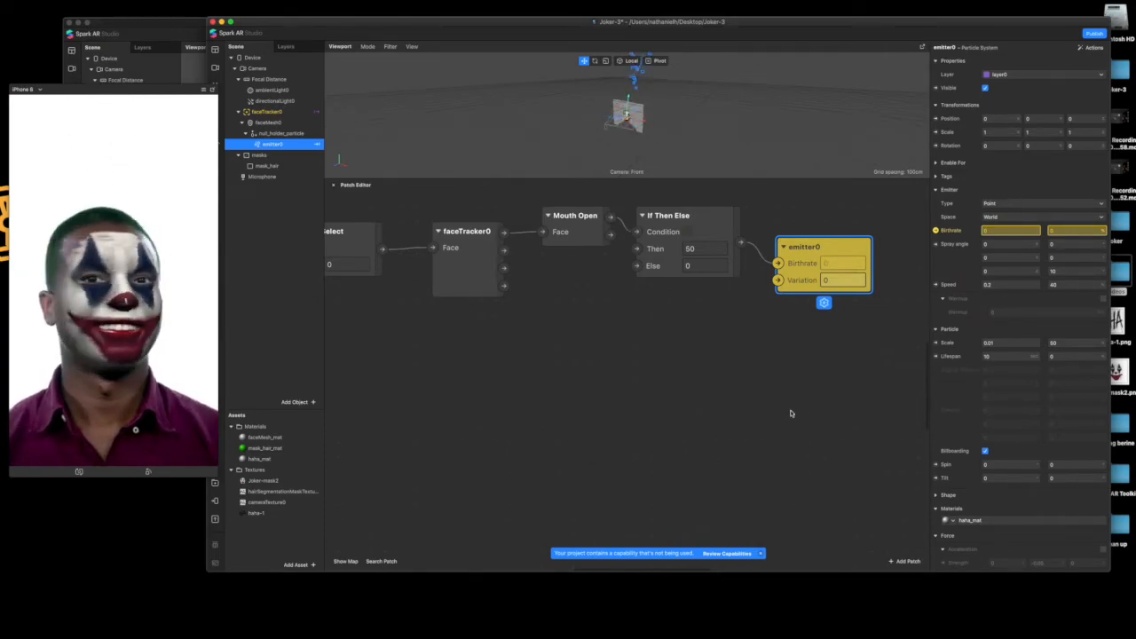
pyautogui.click(661, 362)
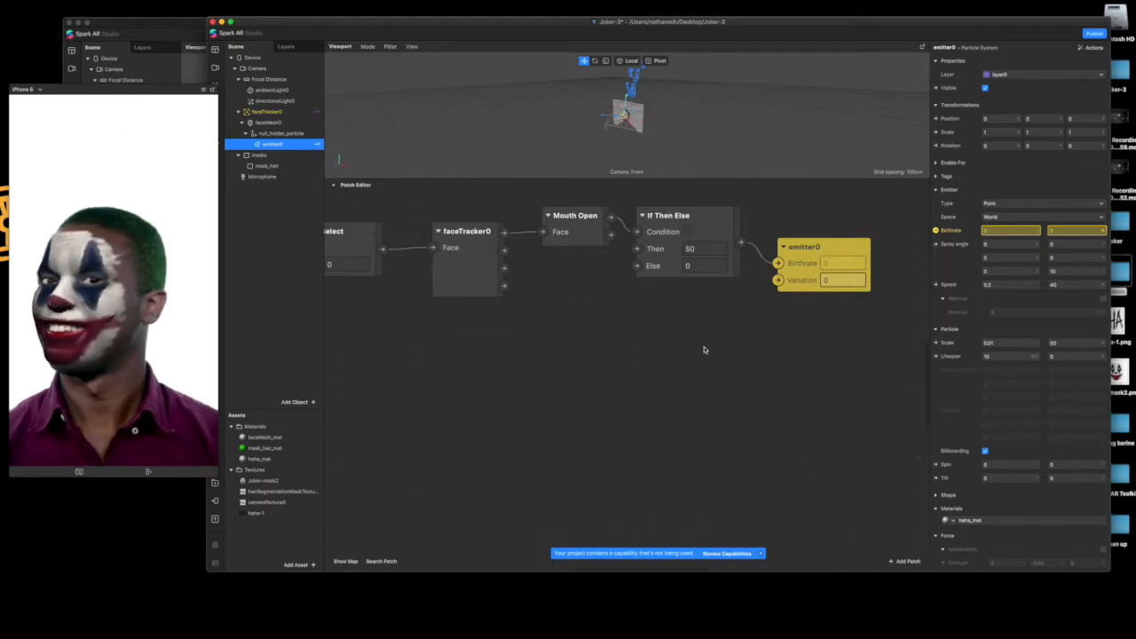
# Add a Speaker object to the scene and move it below Microphone at the end of the object hierarchy
pyautogui.click(271, 203)
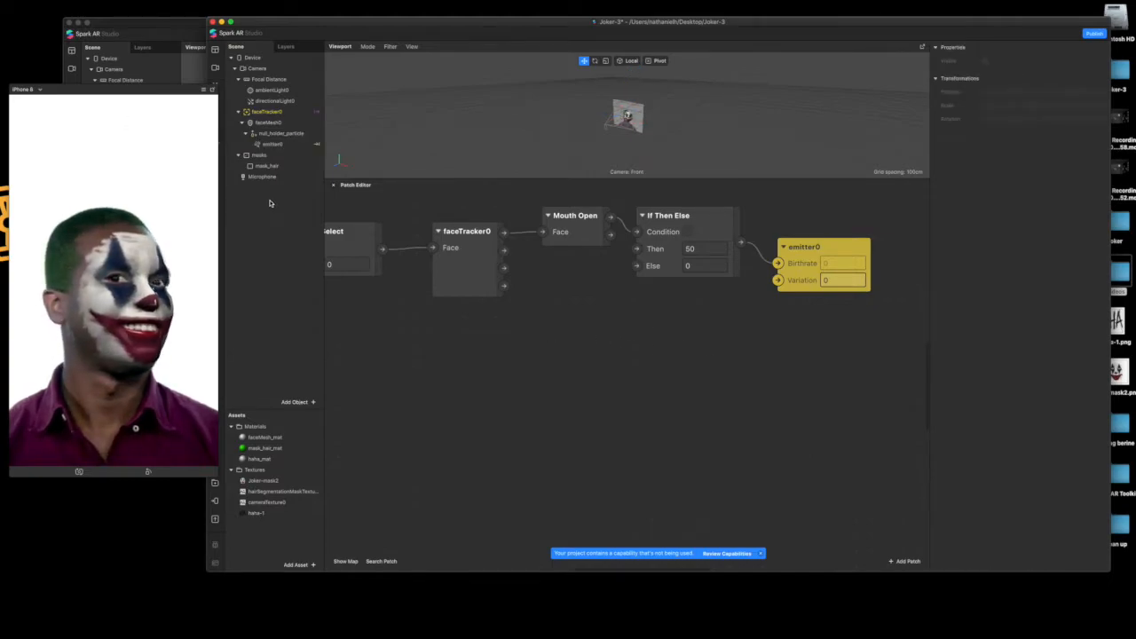
pyautogui.rightClick(263, 205)
pyautogui.moveTo(315, 213)
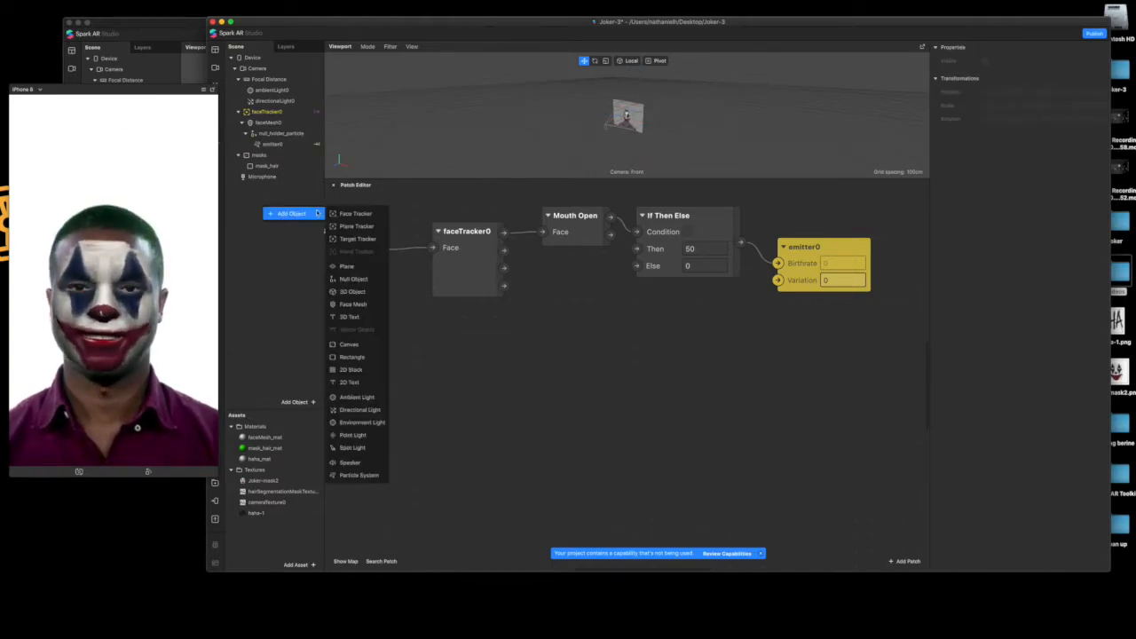
pyautogui.click(364, 463)
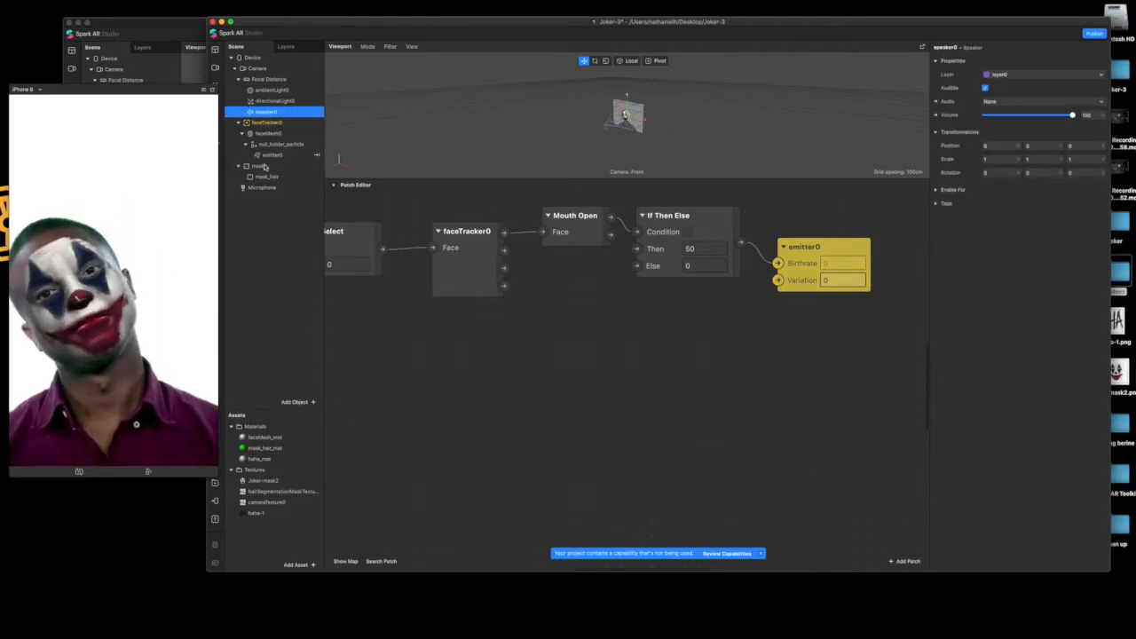
pyautogui.moveTo(268, 115); pyautogui.dragTo(291, 260)
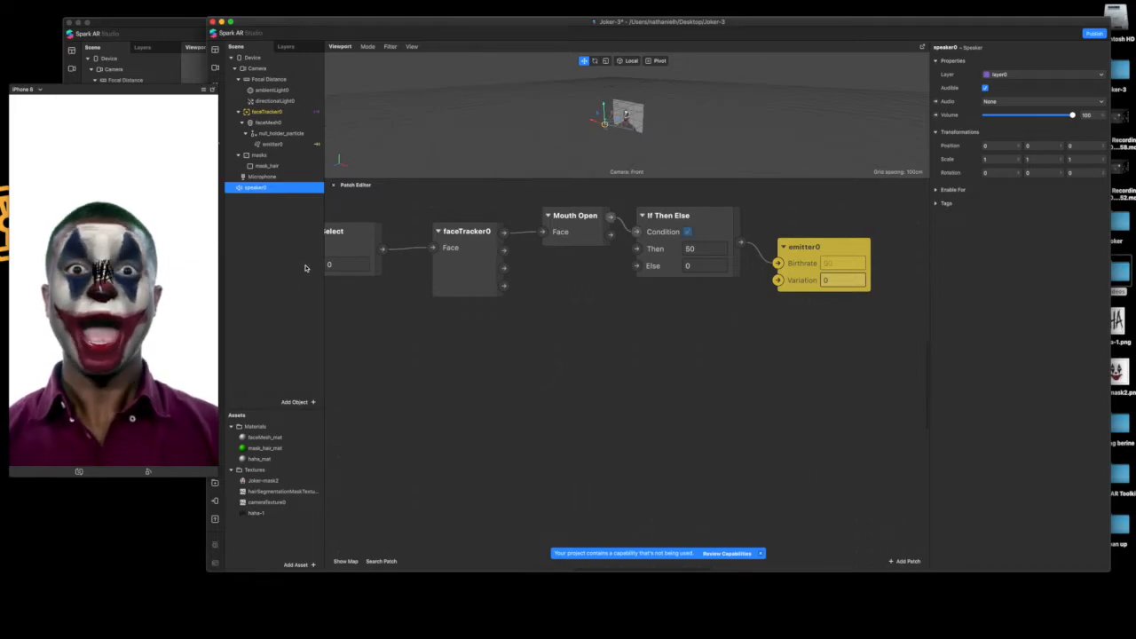
# Create an Audio patch for speaker0 and place it below the emitter0 patch in the graph
pyautogui.click(936, 101)
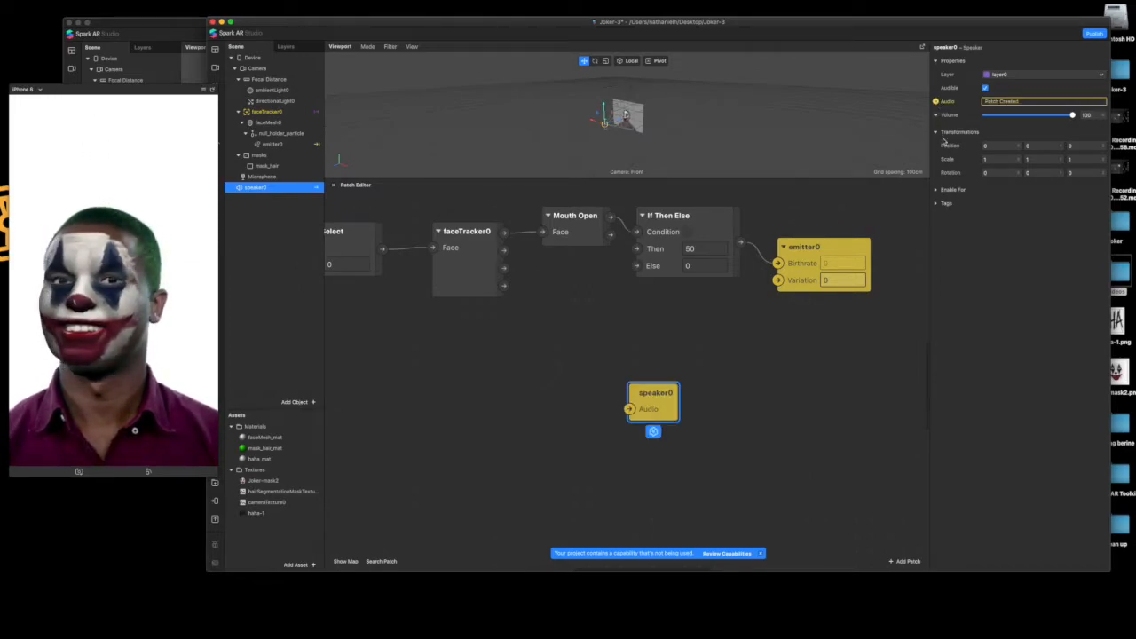
pyautogui.moveTo(677, 392); pyautogui.dragTo(809, 356)
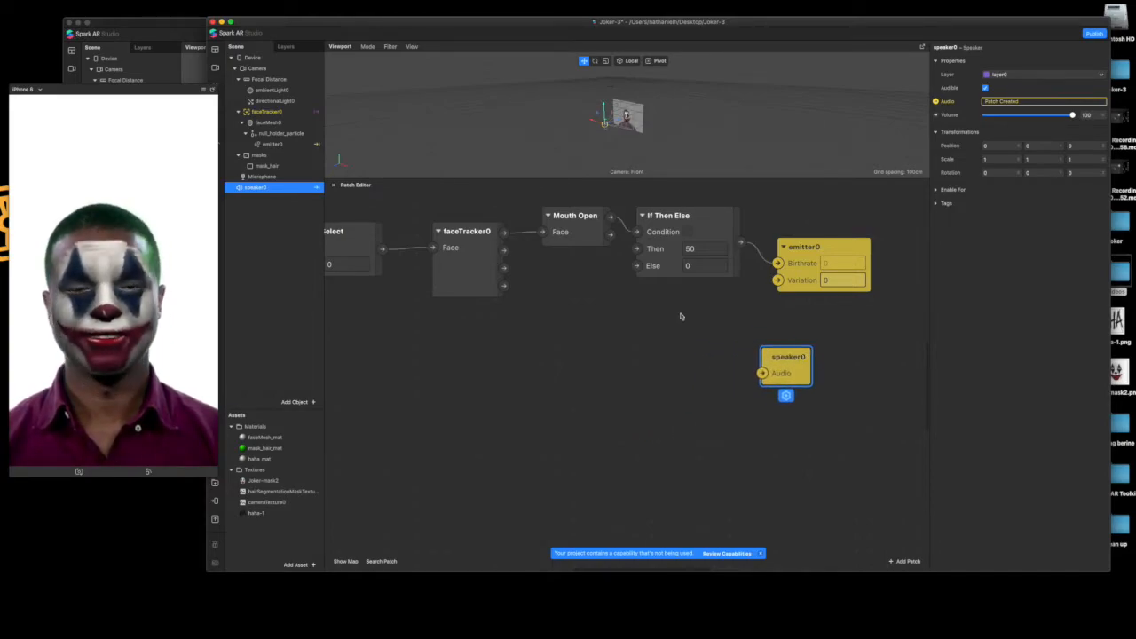
pyautogui.click(303, 531)
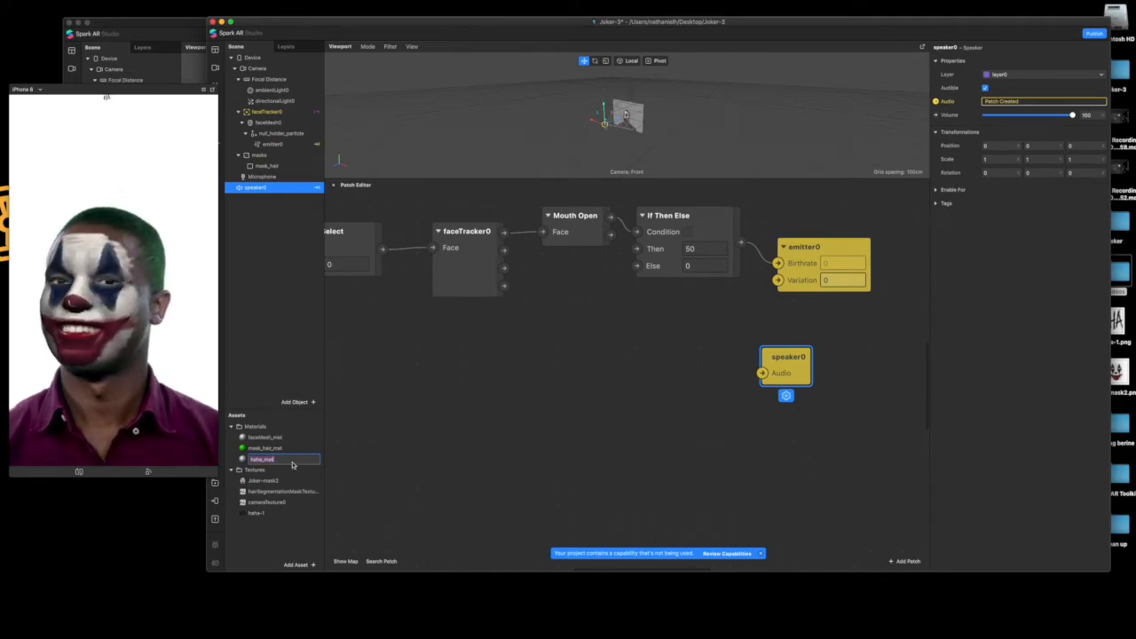
# Open the AR Library and search its Patch Assets category for "audio"
pyautogui.click(298, 565)
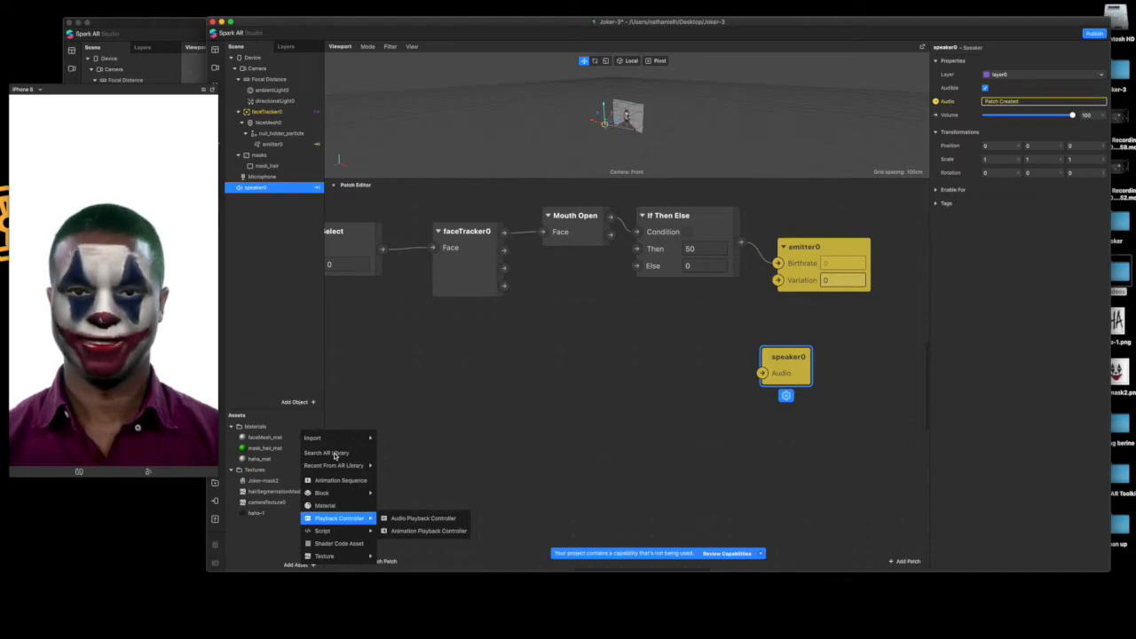
pyautogui.click(335, 454)
pyautogui.moveTo(179, 89); pyautogui.dragTo(150, 89)
pyautogui.moveTo(238, 93); pyautogui.dragTo(249, 60)
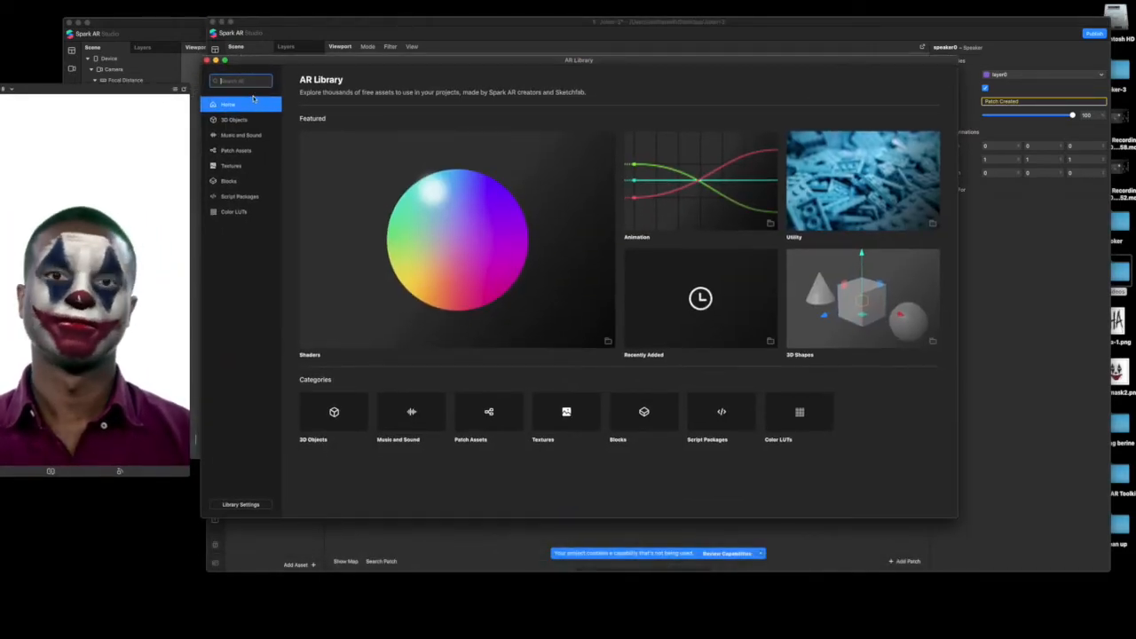
pyautogui.click(247, 151)
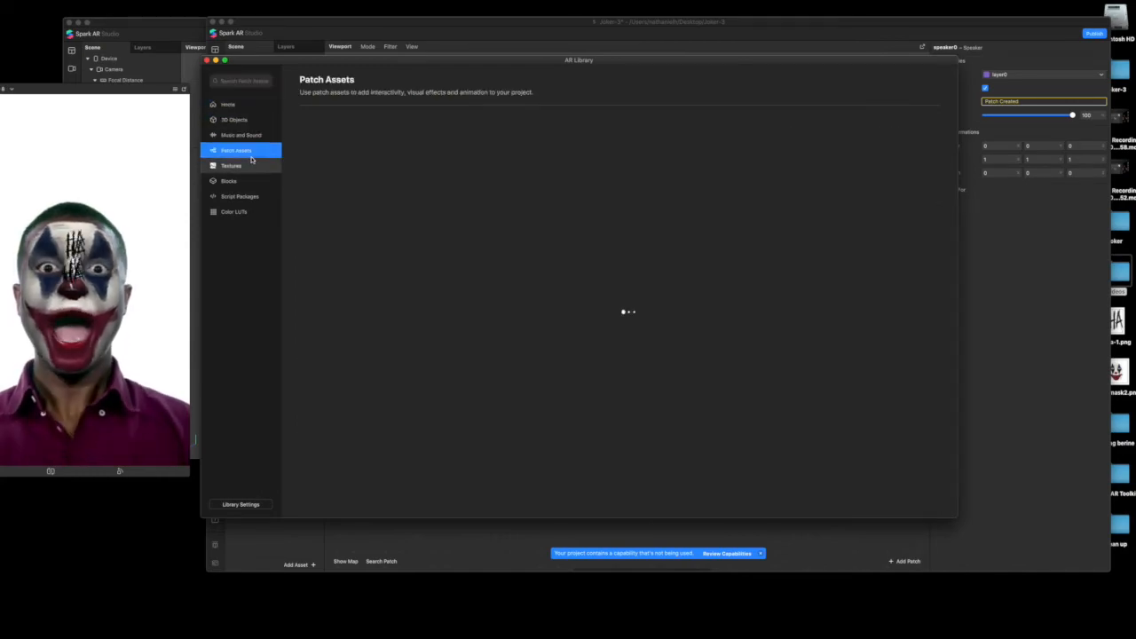
pyautogui.click(249, 82)
pyautogui.write('ad')
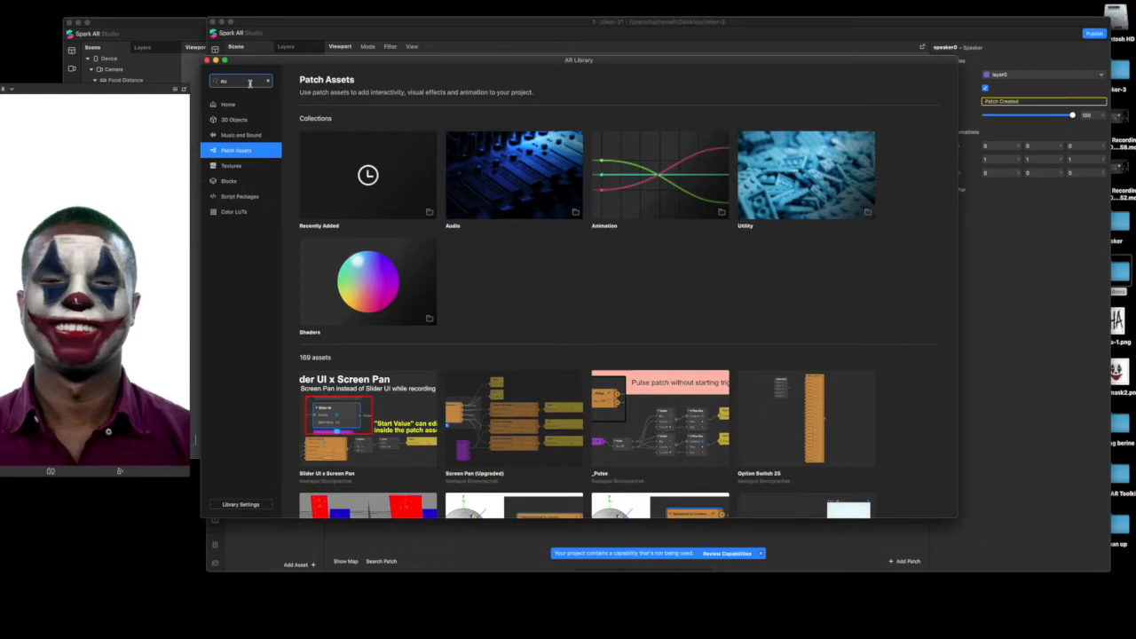
pyautogui.press('Return')
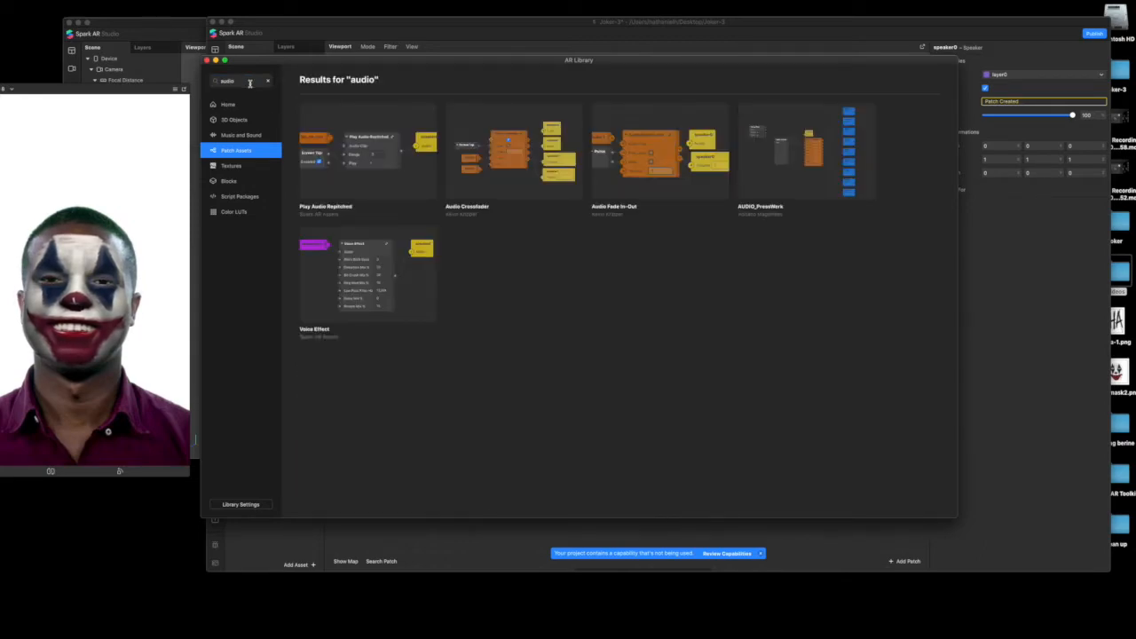
# Import the free Voice Effect patch asset into the Joker-3 project
pyautogui.click(382, 294)
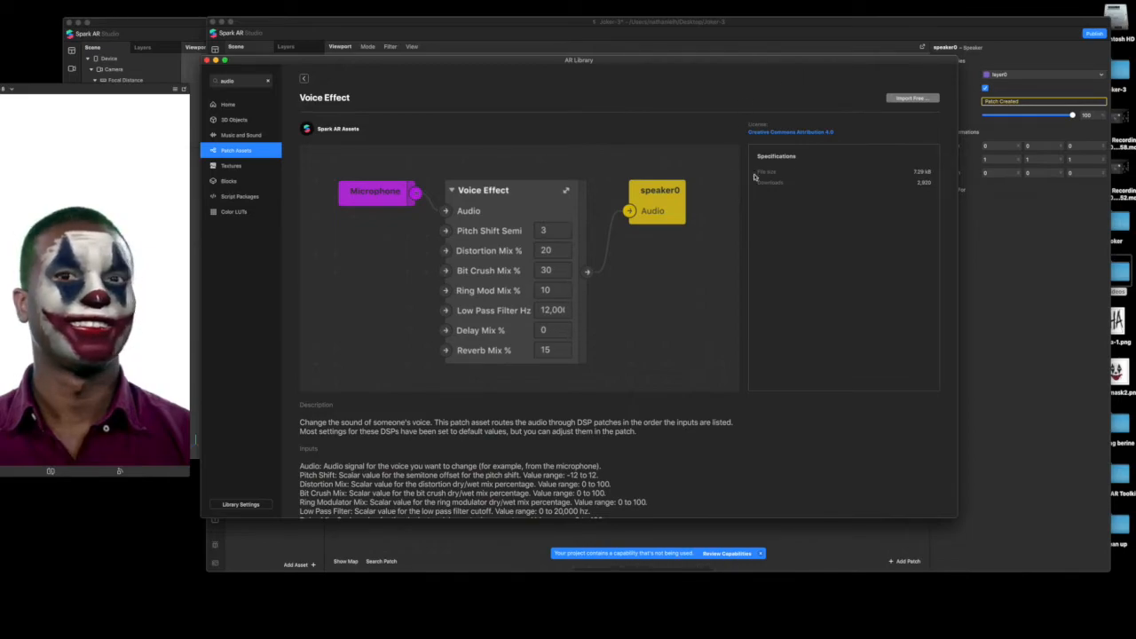
pyautogui.click(901, 99)
pyautogui.click(895, 107)
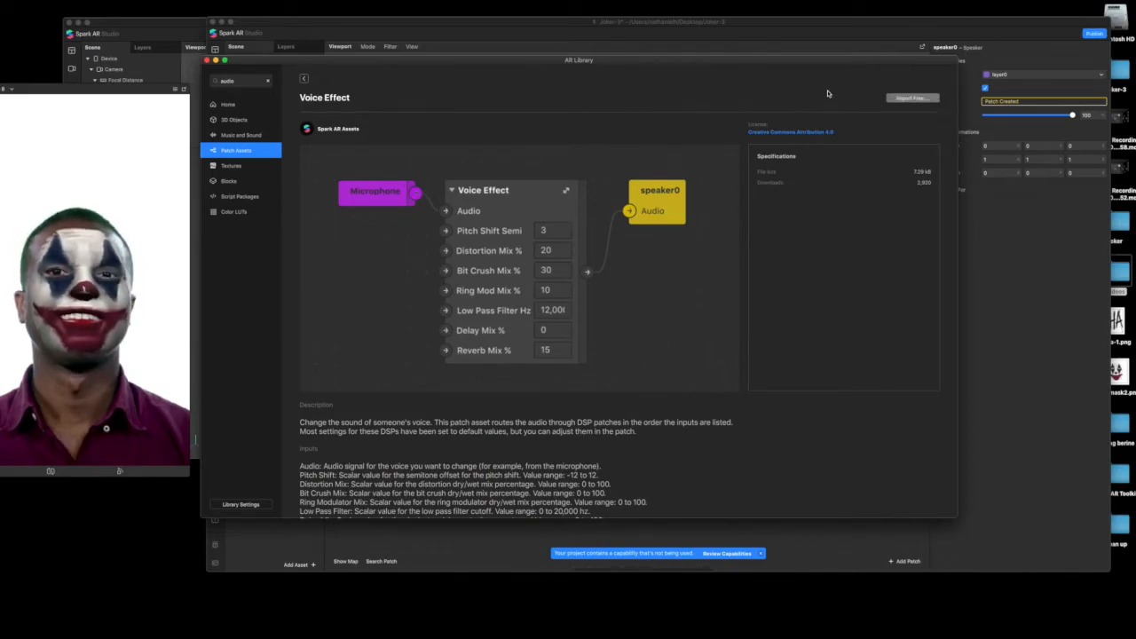
pyautogui.click(902, 99)
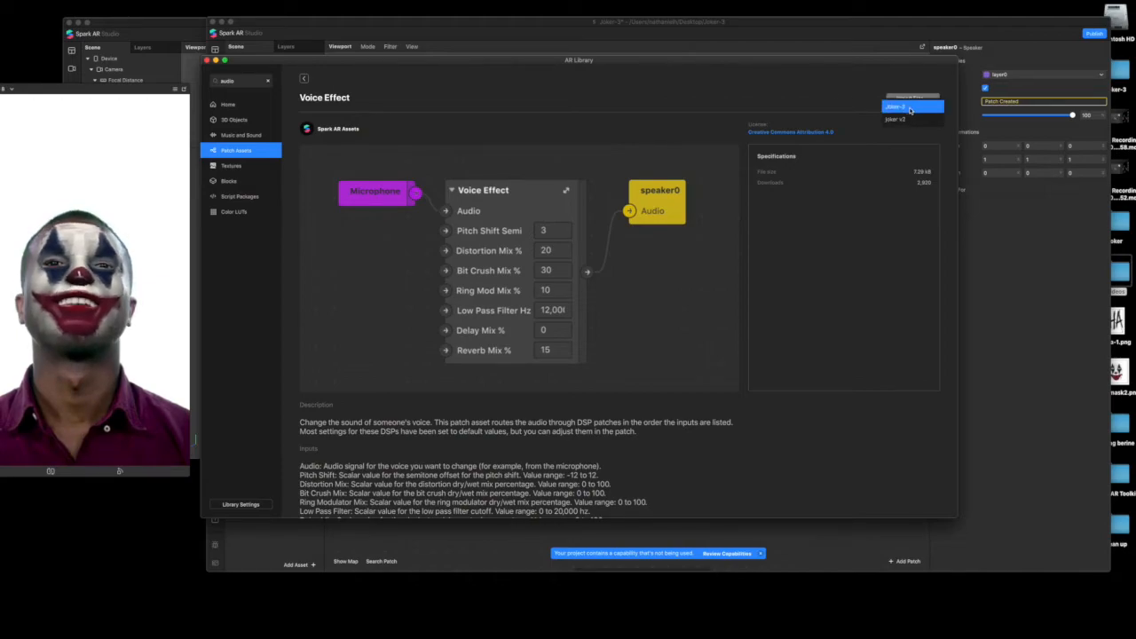
pyautogui.click(912, 108)
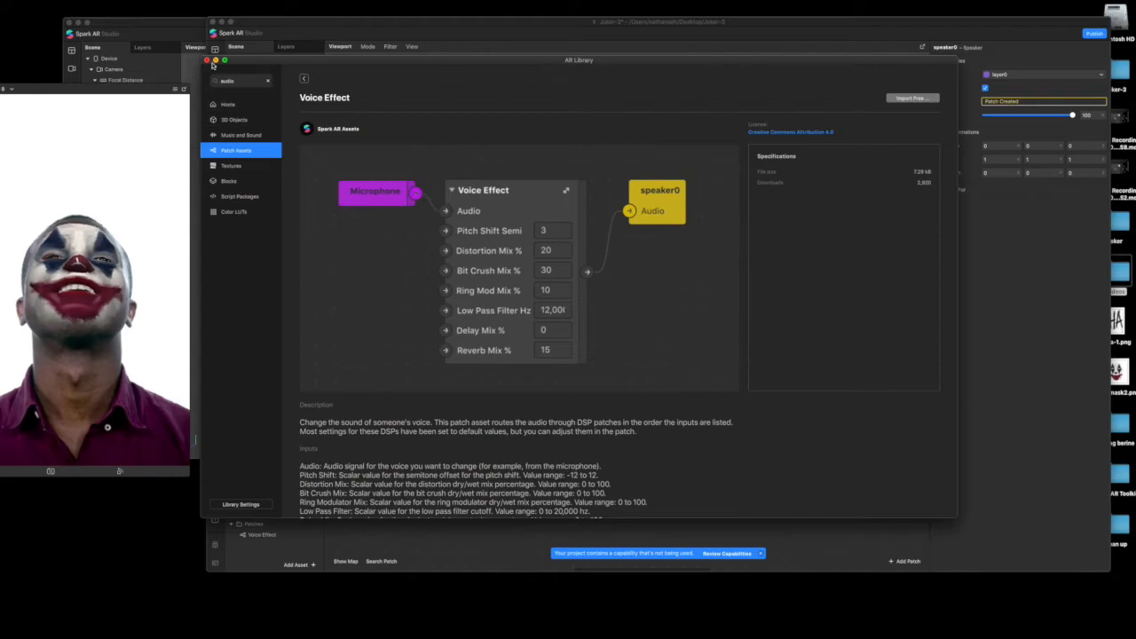
# Close the AR Library and add the Voice Effect patch asset to the graph in front of the speaker0 patch
pyautogui.click(207, 60)
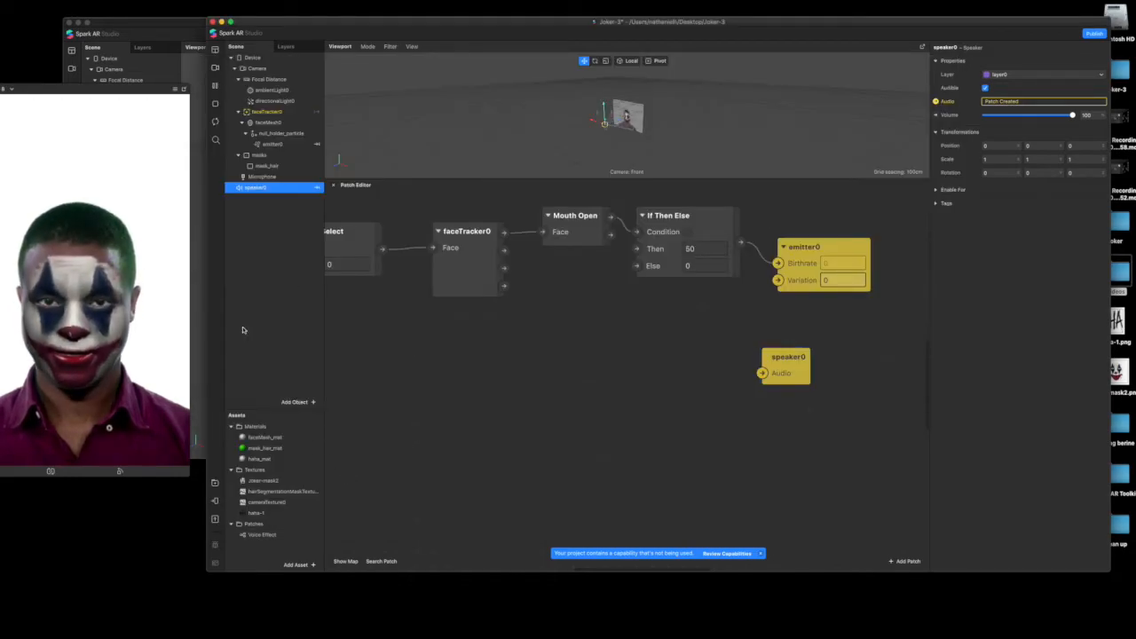
pyautogui.click(266, 535)
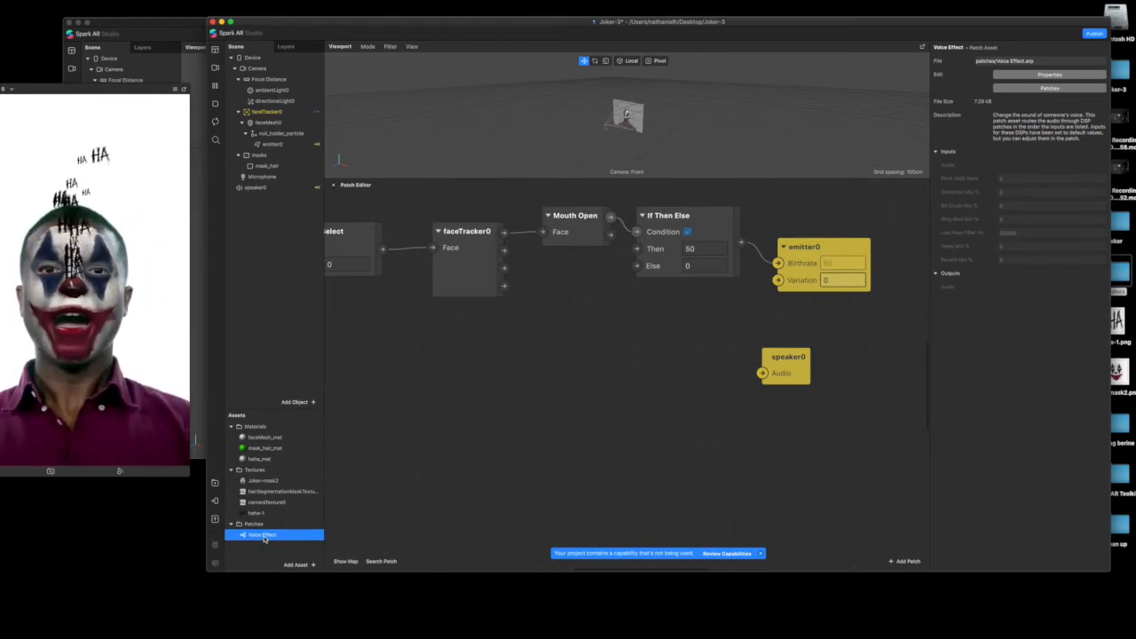
pyautogui.click(261, 538)
pyautogui.moveTo(261, 537); pyautogui.dragTo(610, 326)
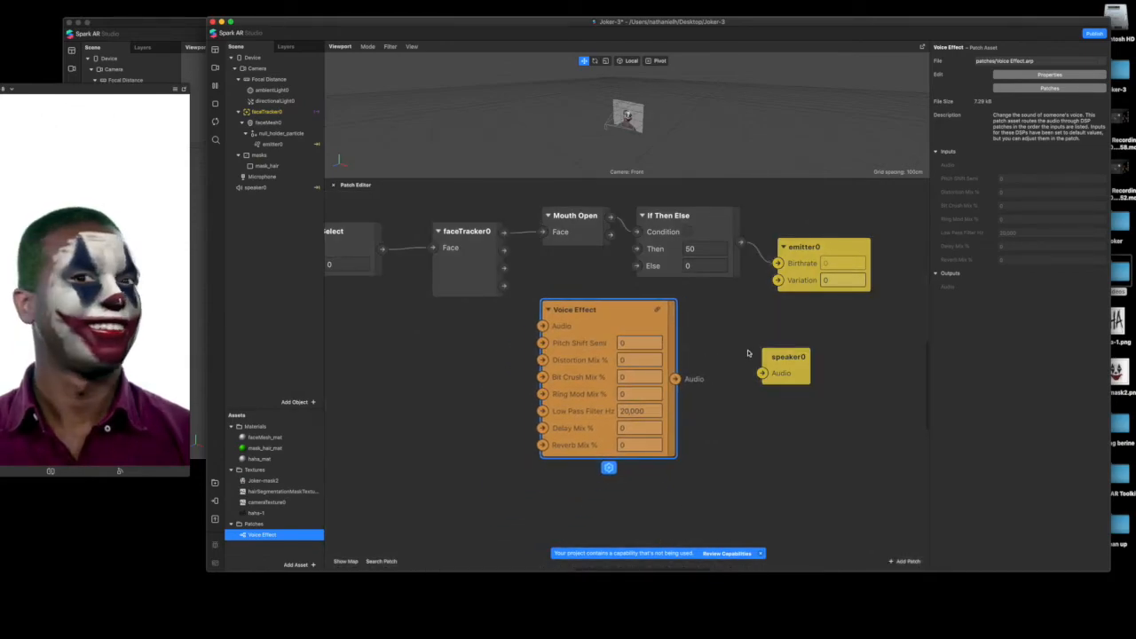
# Set the Voice Effect patch's Pitch Shift to 12 semitones
pyautogui.click(650, 343)
pyautogui.write('12')
pyautogui.press('Return')
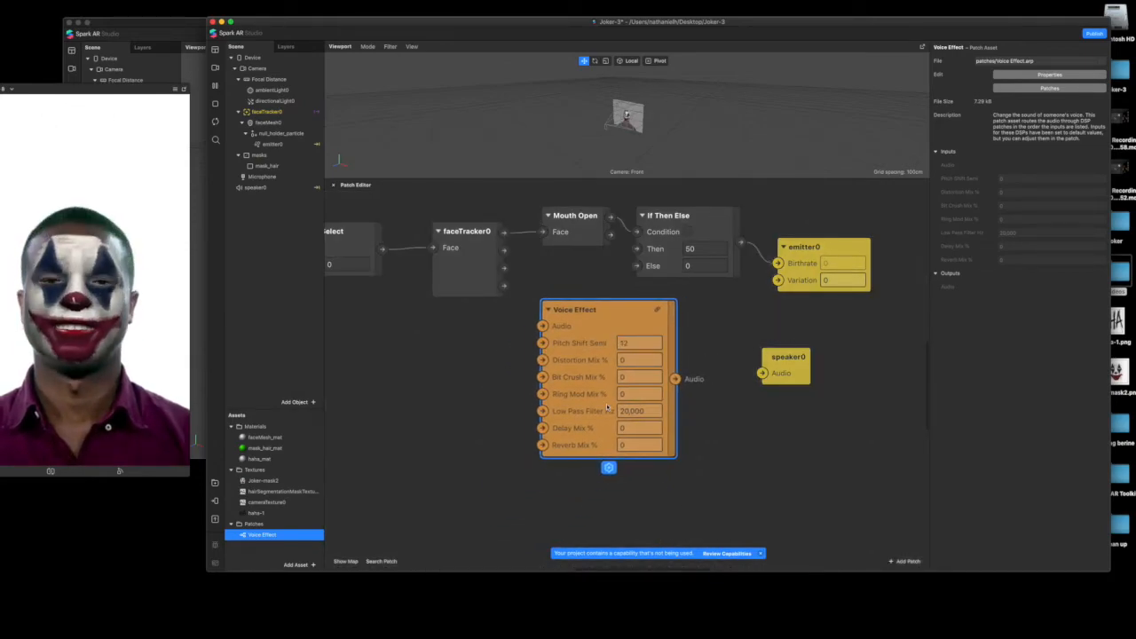
pyautogui.click(635, 362)
pyautogui.click(633, 342)
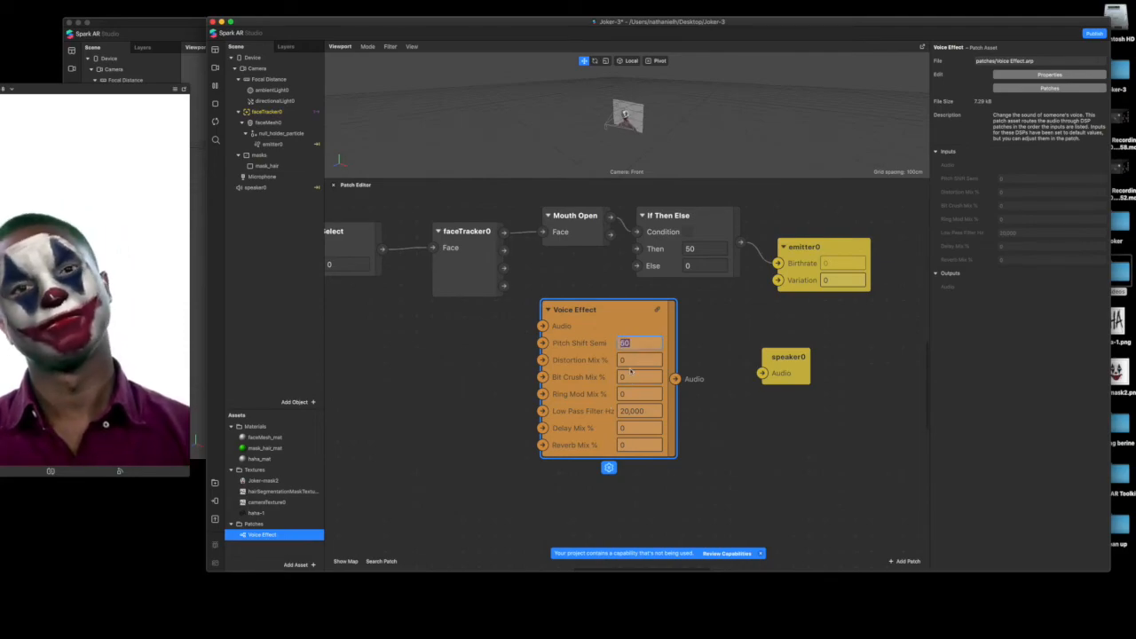
pyautogui.press('BackSpace')
pyautogui.write('12')
pyautogui.click(628, 361)
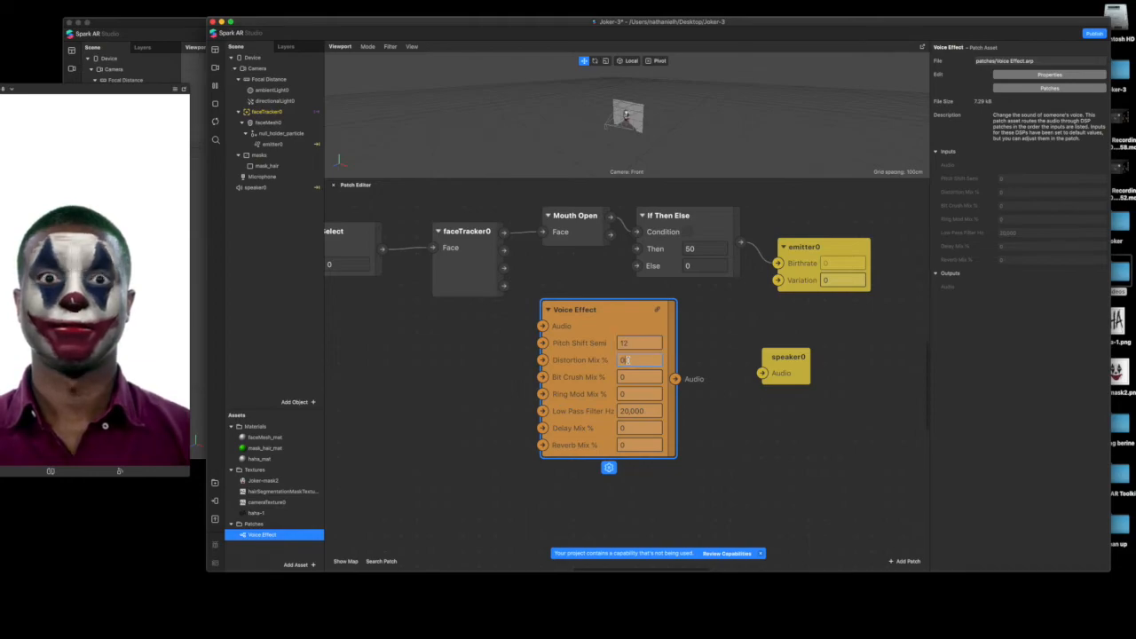
# Lower the Voice Effect patch's Pitch Shift to 5 semitones
pyautogui.hscroll(3, 603, 323)
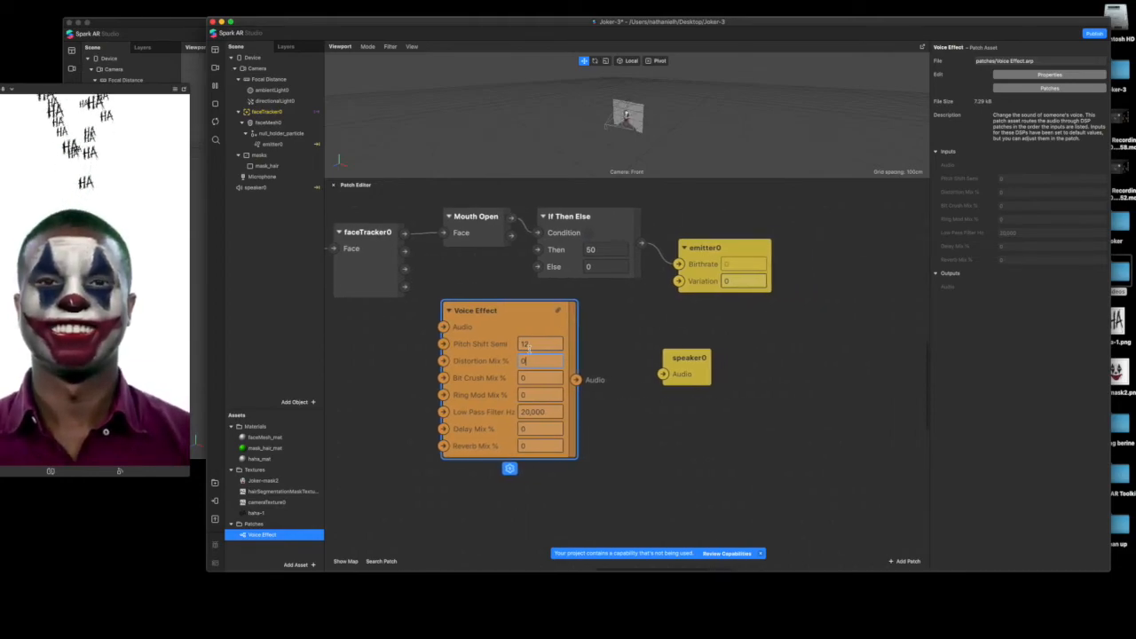
pyautogui.hscroll(-3, 632, 348)
pyautogui.click(627, 346)
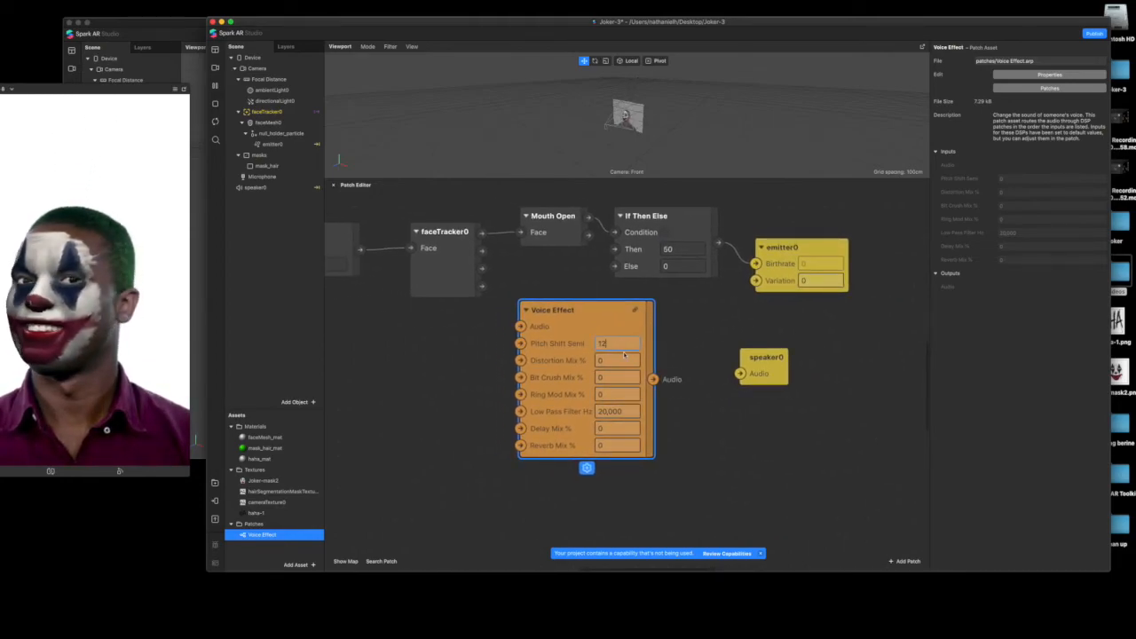
pyautogui.write('6')
pyautogui.press('Tab')
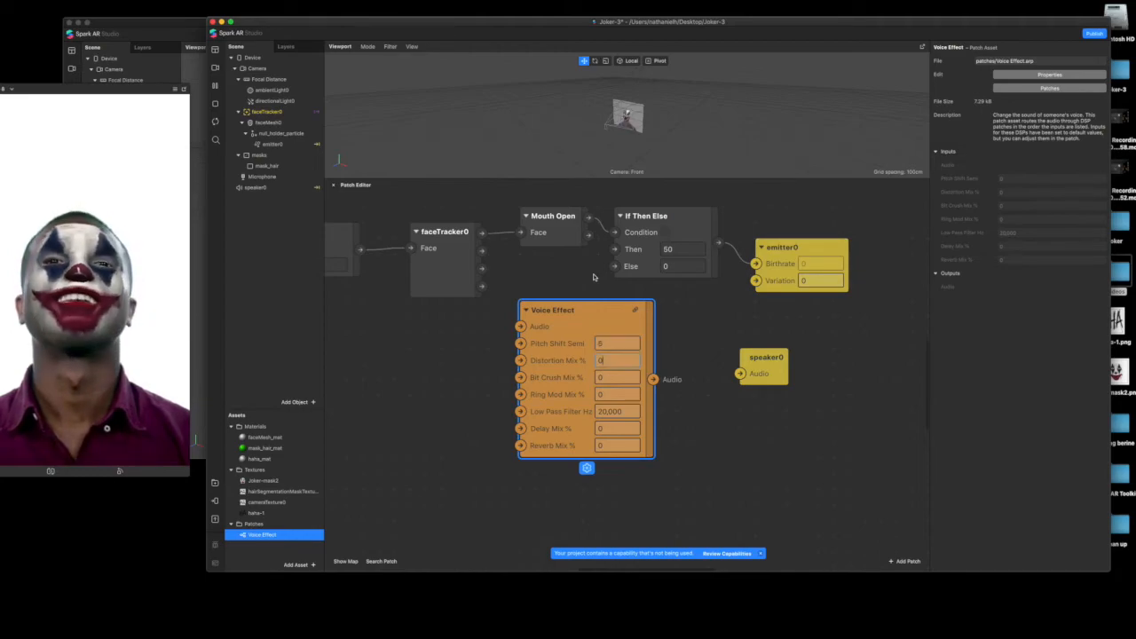
# Connect the Voice Effect output to speaker0's Audio input and set the effect's Distortion Mix to 10 %
pyautogui.moveTo(653, 379); pyautogui.dragTo(741, 373)
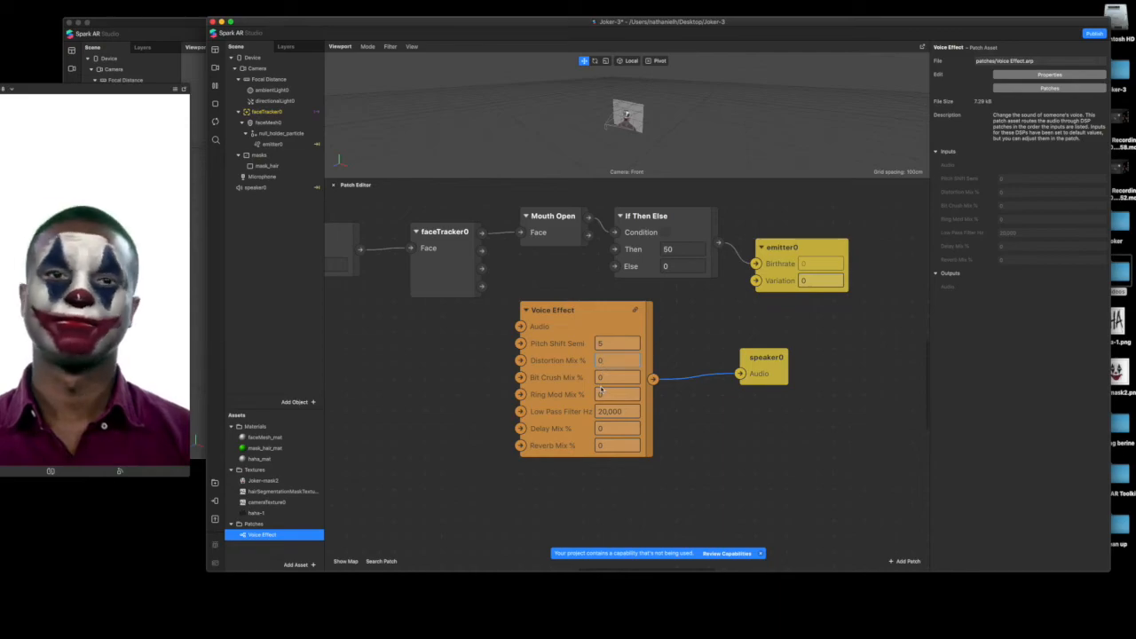
pyautogui.write('10')
pyautogui.click(619, 389)
# Set the Voice Effect patch's Pitch Shift to -5 semitones
pyautogui.click(613, 344)
pyautogui.write('-5')
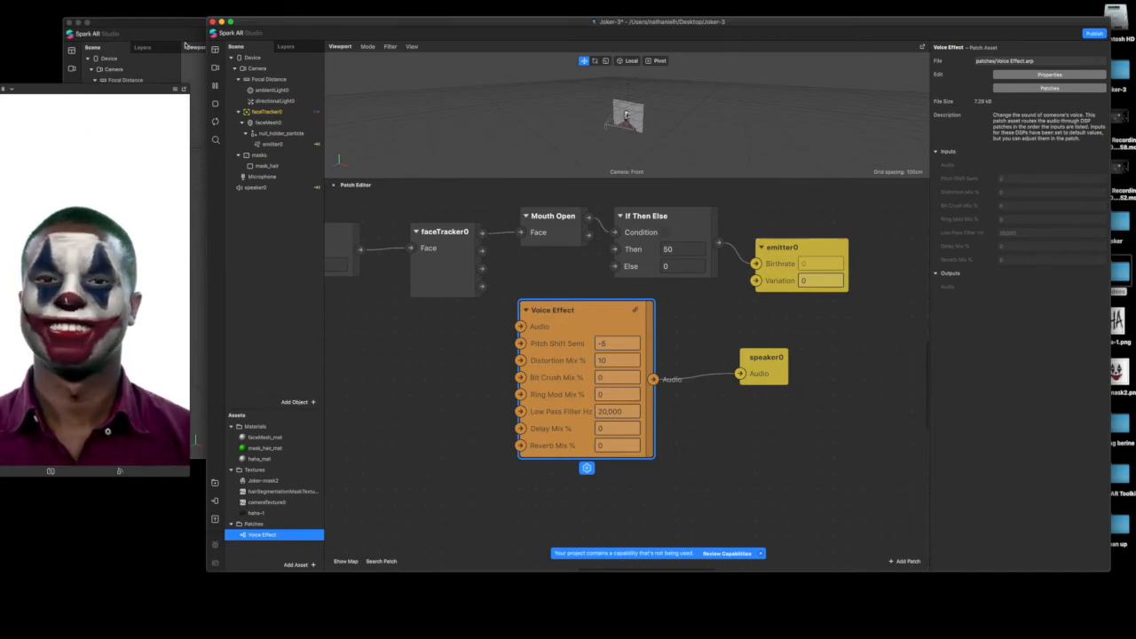
# Switch to the joker v2 project, show and enlarge its Patch Editor, and examine the settings of its Voice Effect patch
pyautogui.click(187, 138)
pyautogui.click(119, 0)
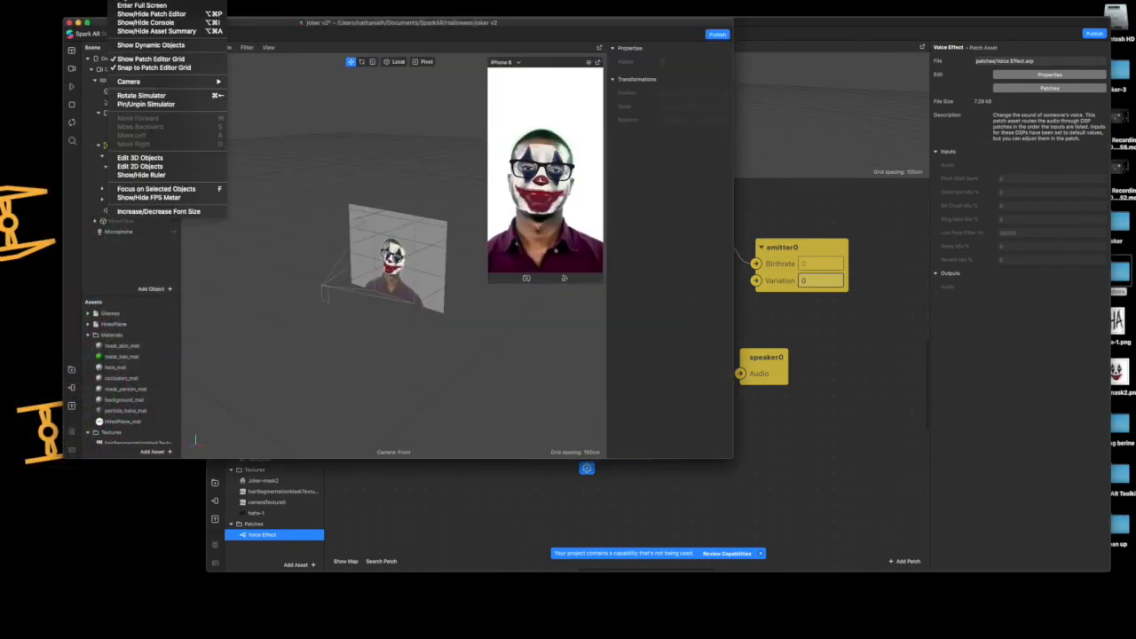
pyautogui.click(133, 15)
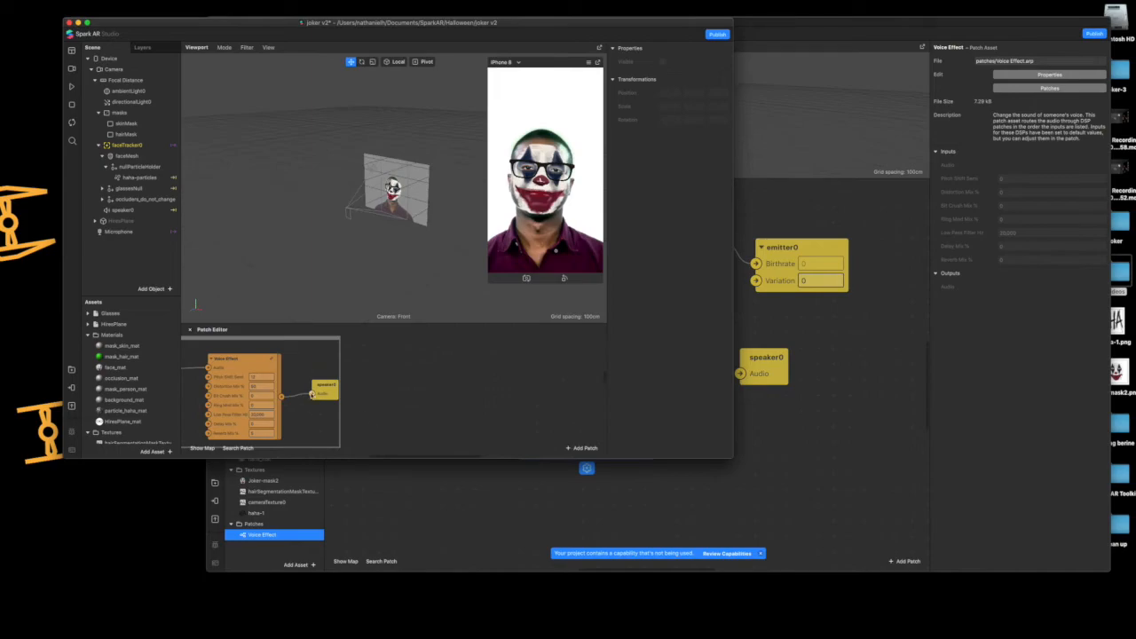
pyautogui.moveTo(379, 390); pyautogui.dragTo(554, 385)
pyautogui.moveTo(484, 321); pyautogui.dragTo(482, 168)
pyautogui.scroll(2, 497, 284)
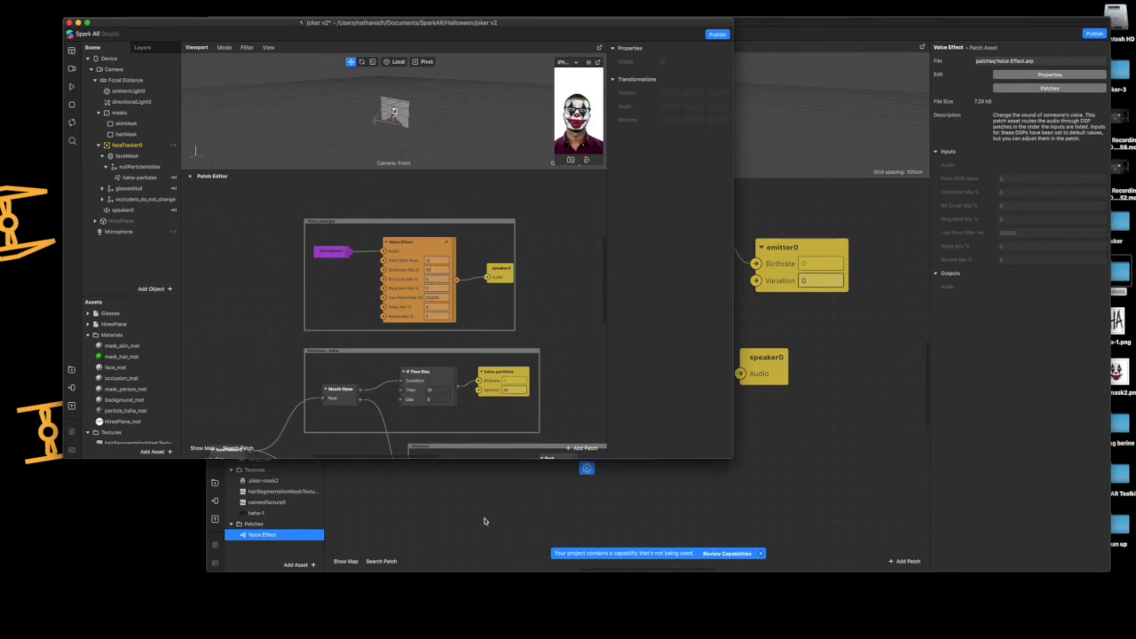
# Return to the Joker-3 project and set the Voice Effect patch's Pitch Shift to -12 semitones
pyautogui.click(602, 343)
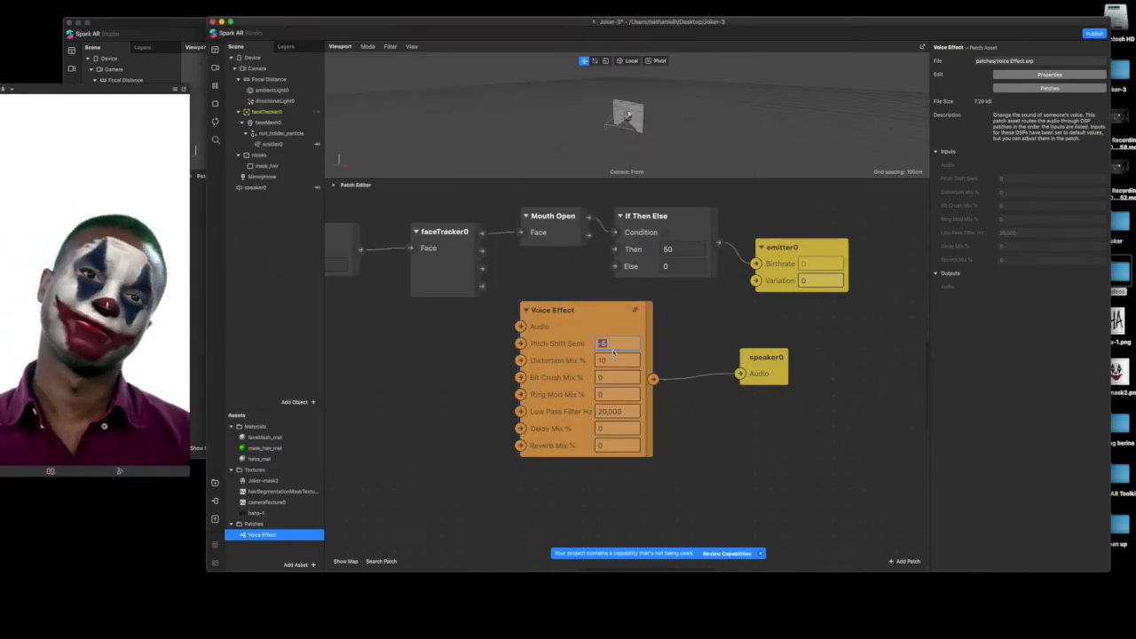
pyautogui.write('-')
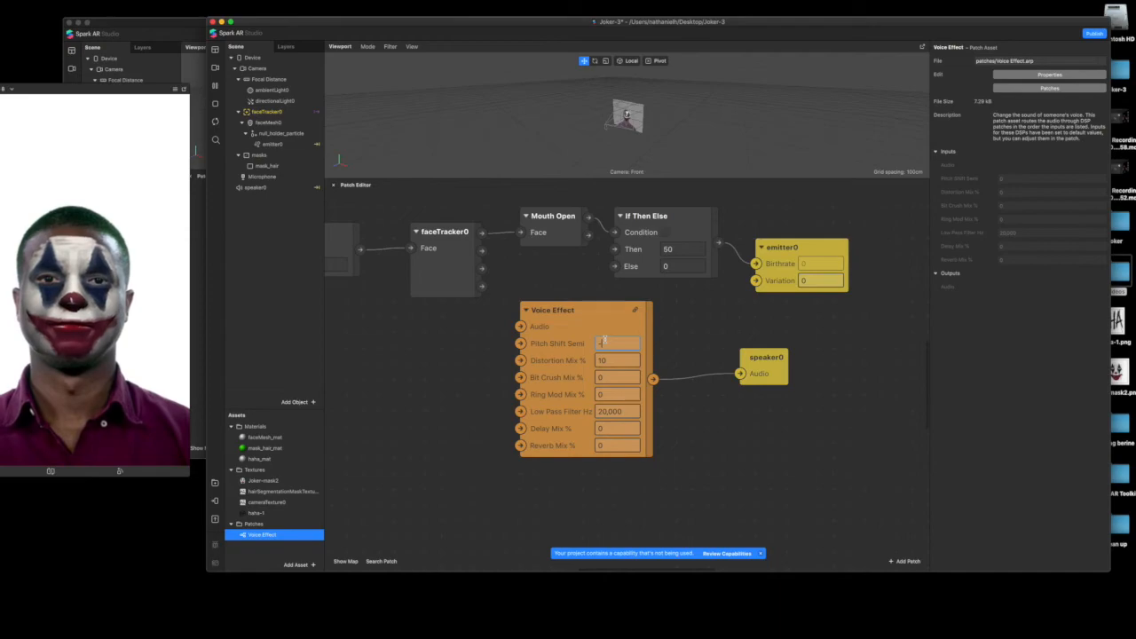
pyautogui.write('12')
pyautogui.press('Return')
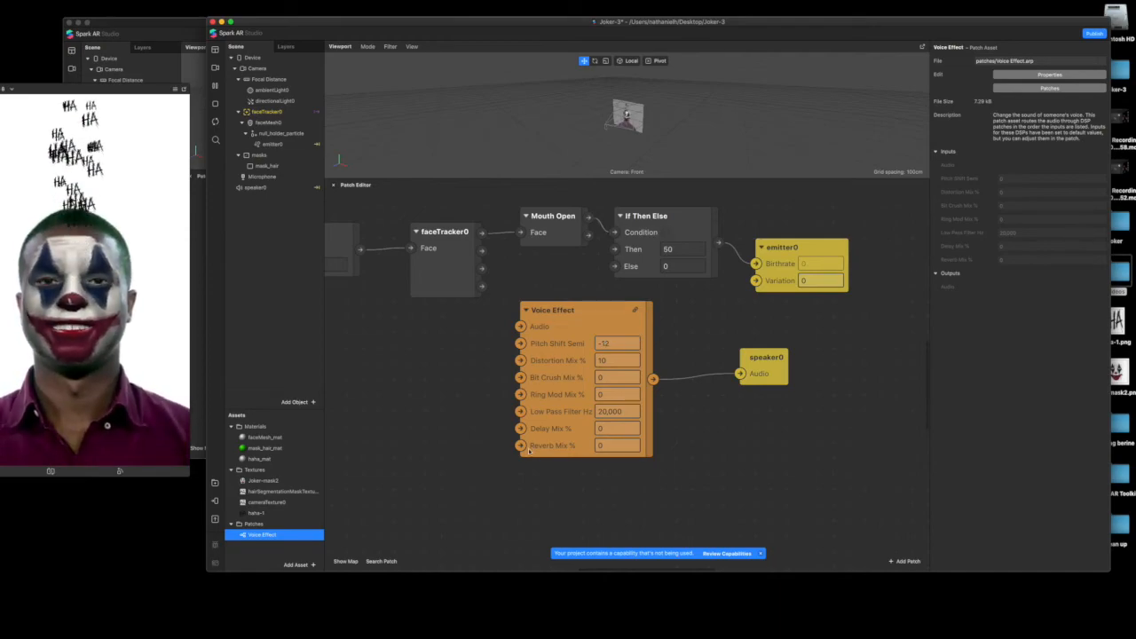
# Create a producer patch for the Microphone object and connect it to the Audio input of the repositioned Voice Effect patch
pyautogui.moveTo(565, 327); pyautogui.dragTo(579, 342)
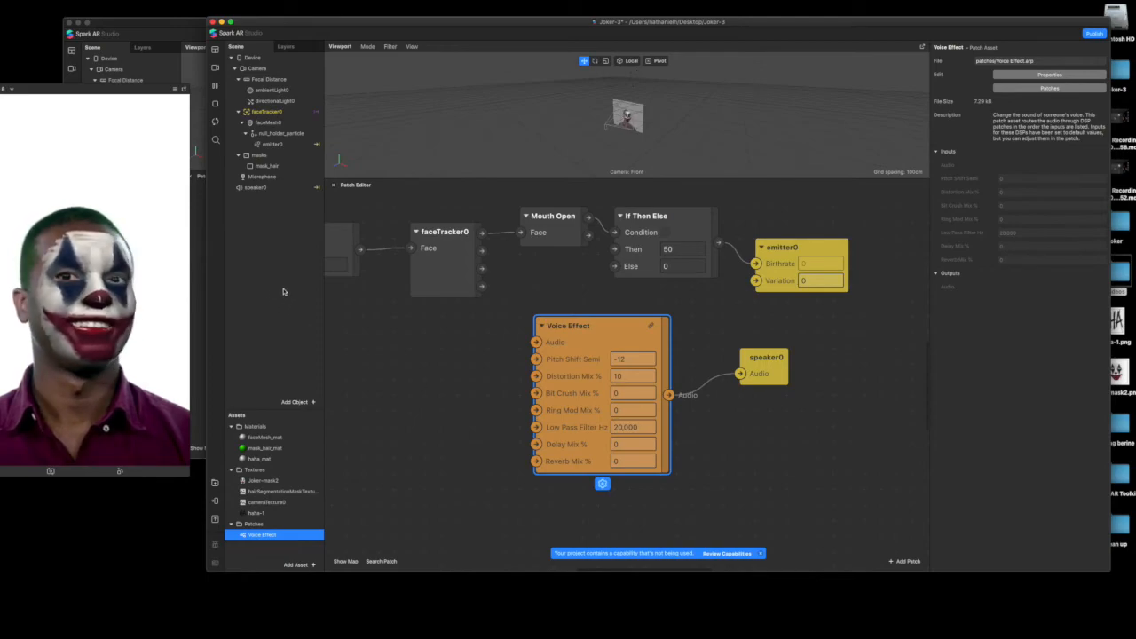
pyautogui.click(292, 177)
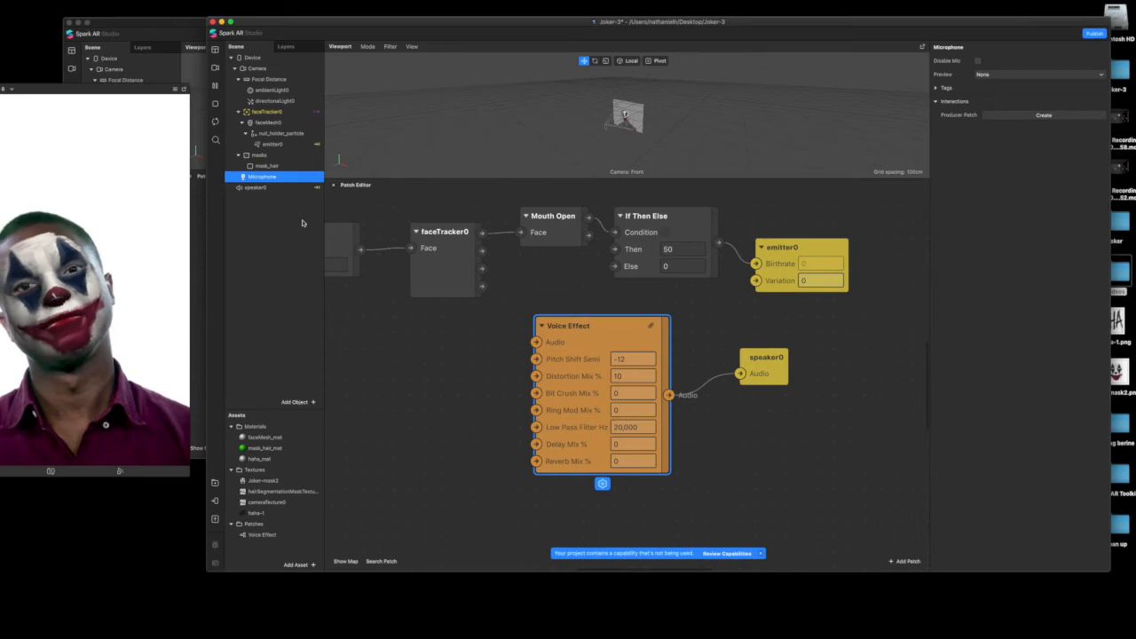
pyautogui.rightClick(280, 184)
pyautogui.click(308, 285)
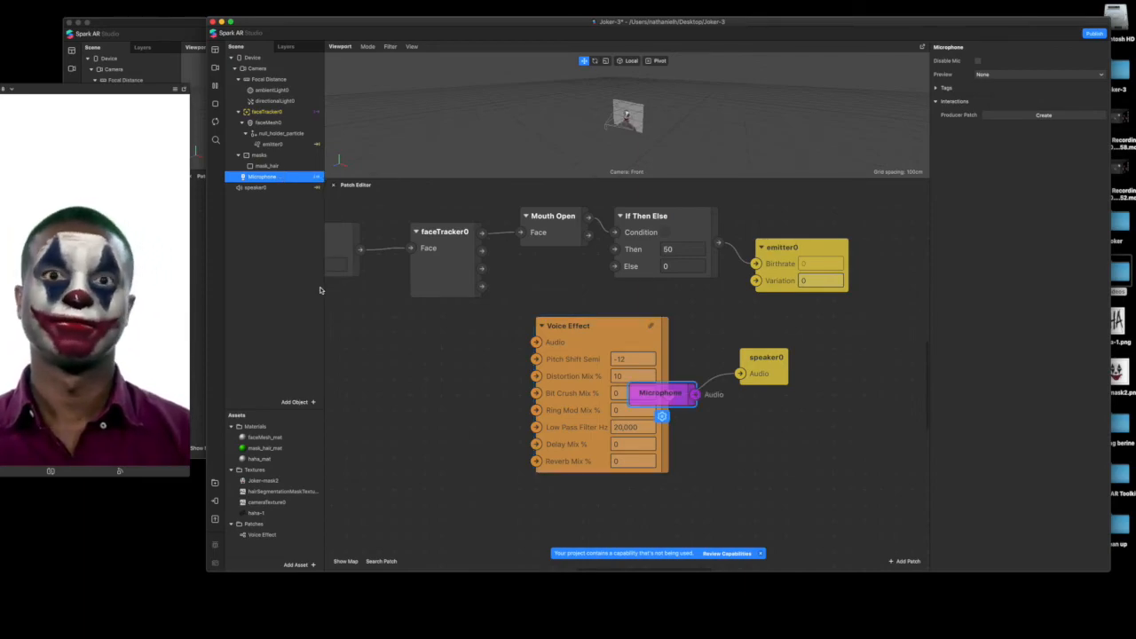
pyautogui.moveTo(661, 393); pyautogui.dragTo(536, 342)
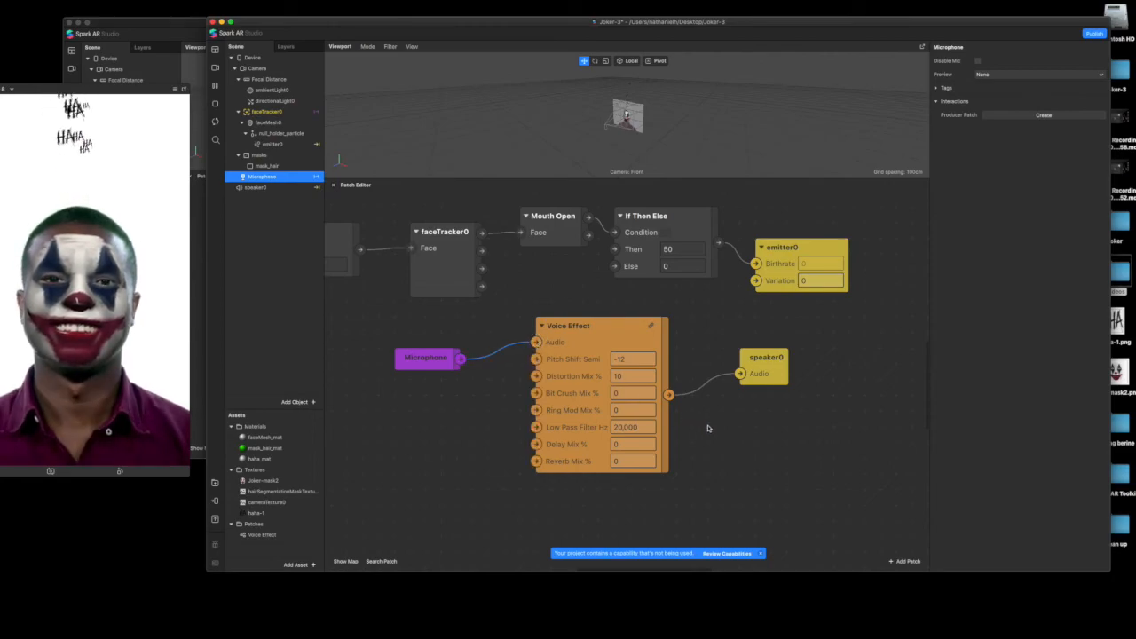
pyautogui.moveTo(522, 274); pyautogui.dragTo(755, 302)
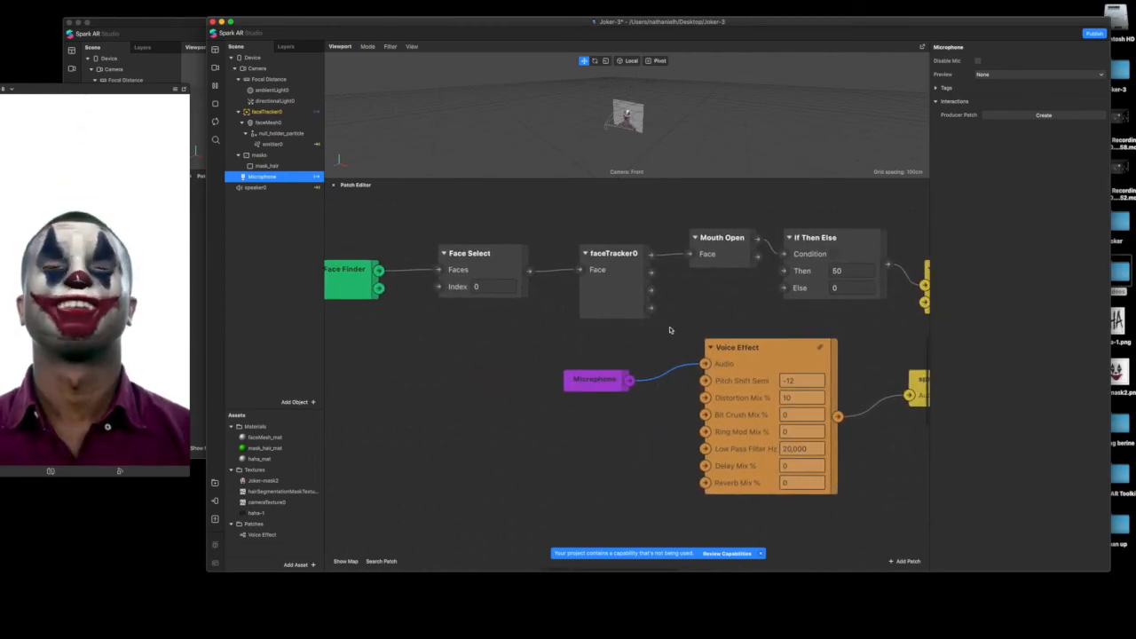
pyautogui.hscroll(5, 670, 330)
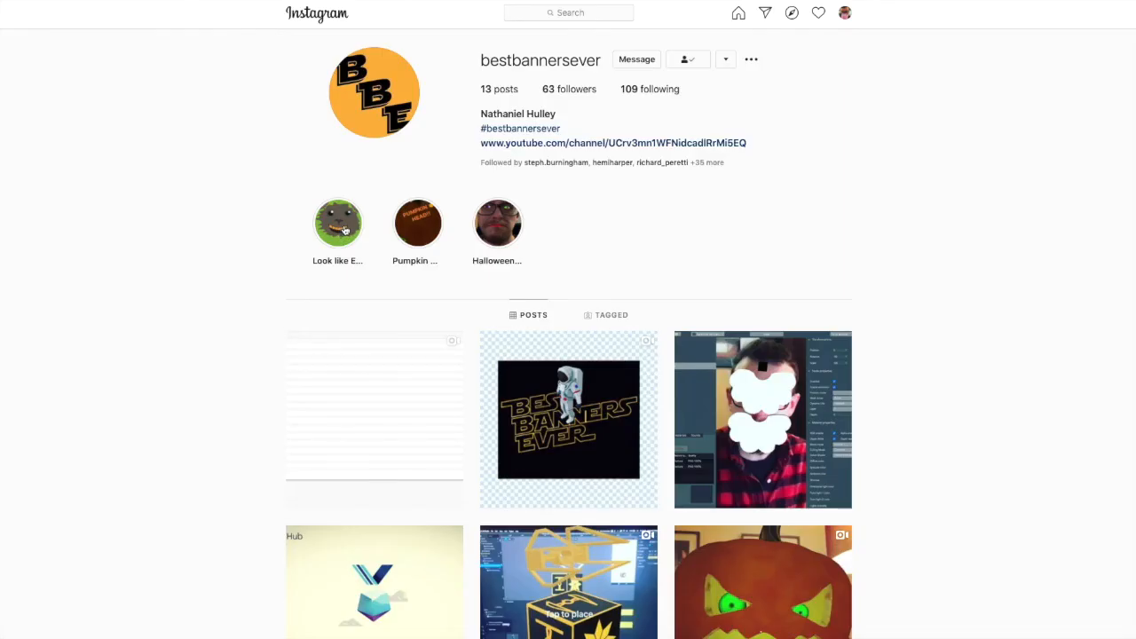
# On the Best Banners Ever Instagram profile, view the Pumpkin head highlight, the DeepAR studio post and the remaining posts
pyautogui.click(424, 229)
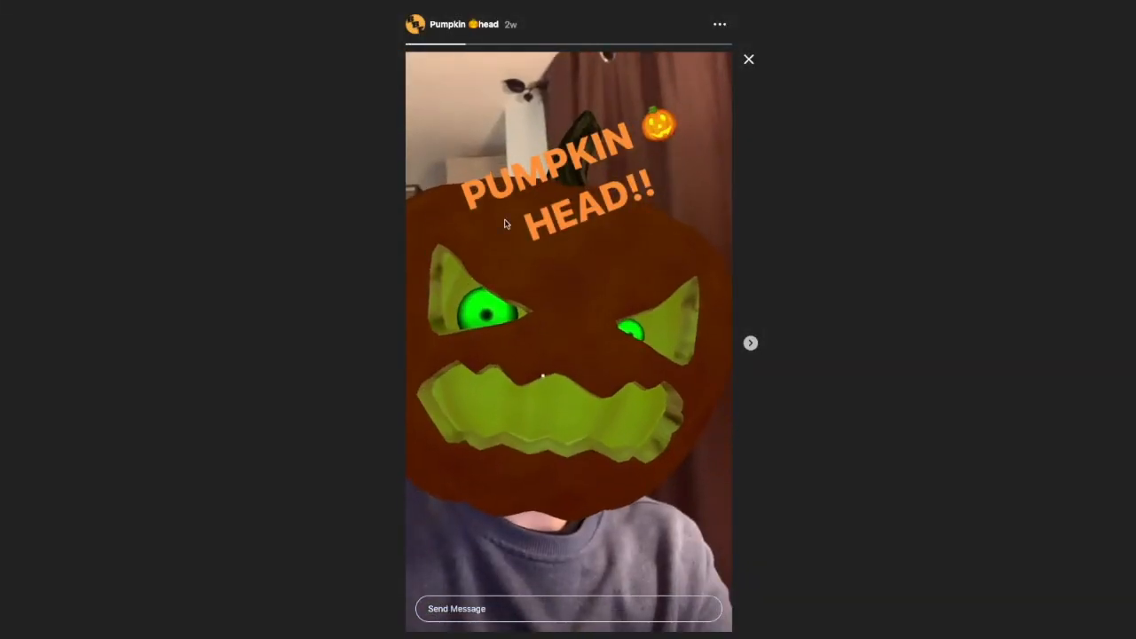
pyautogui.click(749, 62)
pyautogui.click(765, 421)
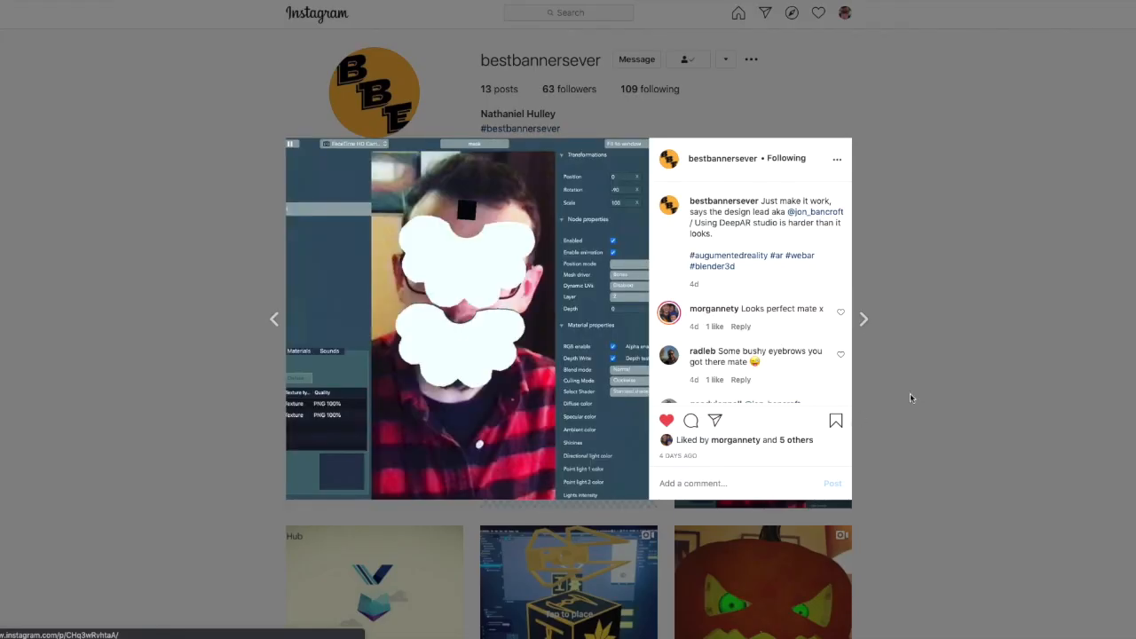
pyautogui.click(928, 231)
pyautogui.scroll(-5, 888, 311)
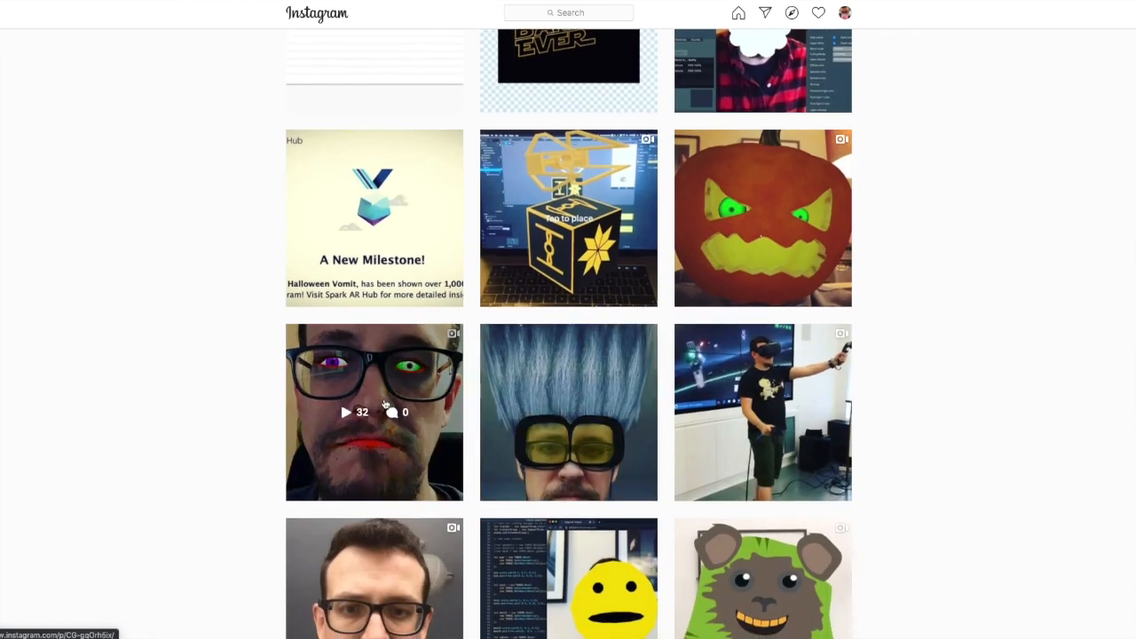
pyautogui.scroll(4, 817, 399)
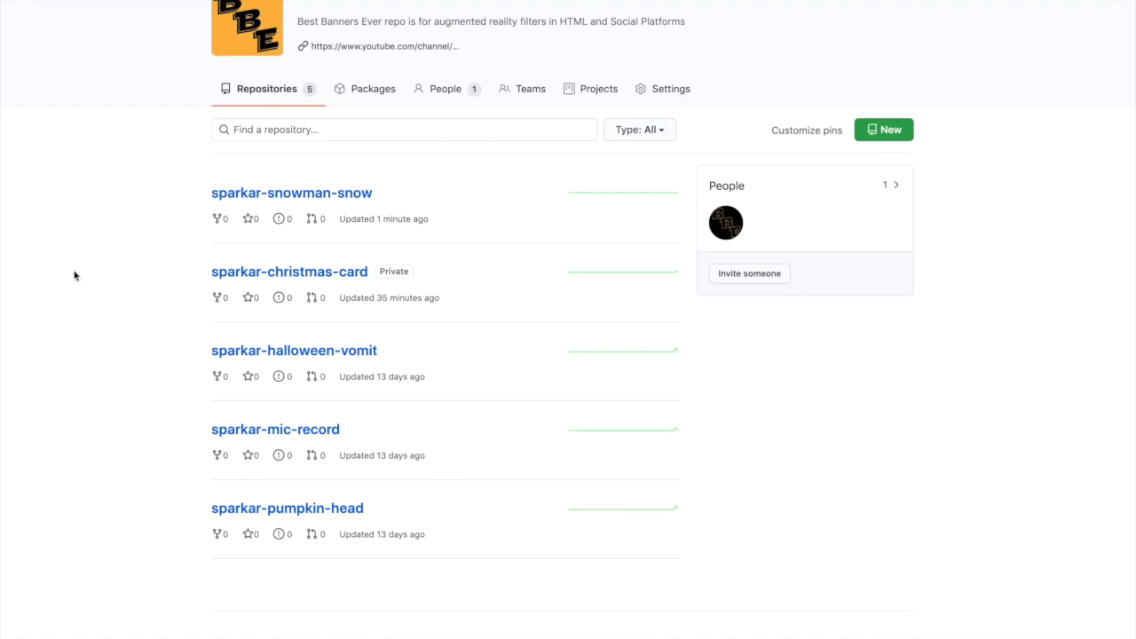
# On the Best Banners Ever GitHub page, open the sparkar-christmas-card repository
pyautogui.click(269, 273)
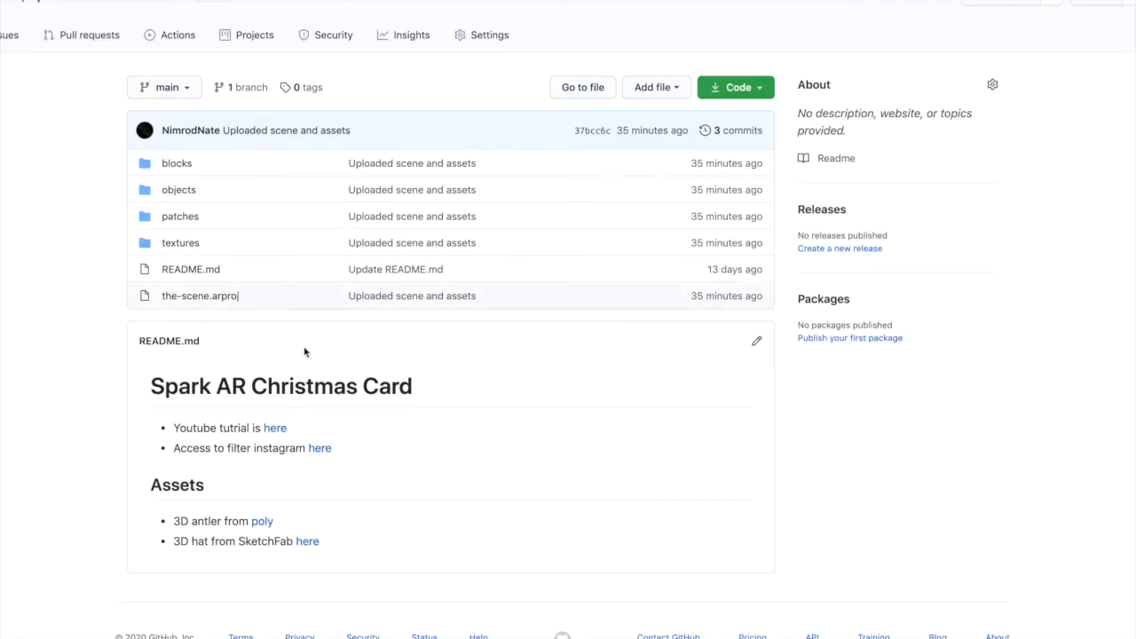